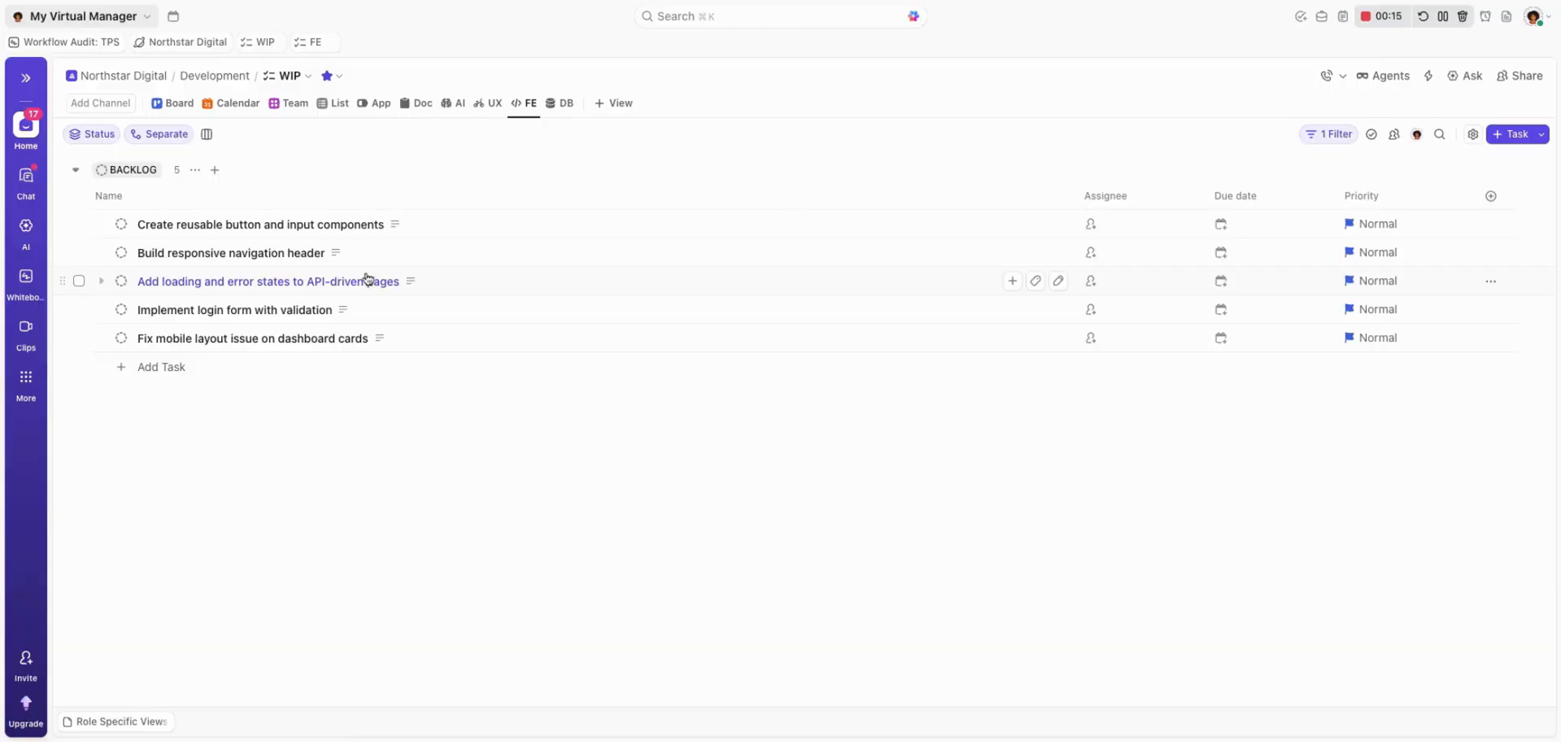
# Add a Dashboard view to the WIP list and rename it Current Status.
pyautogui.click(612, 104)
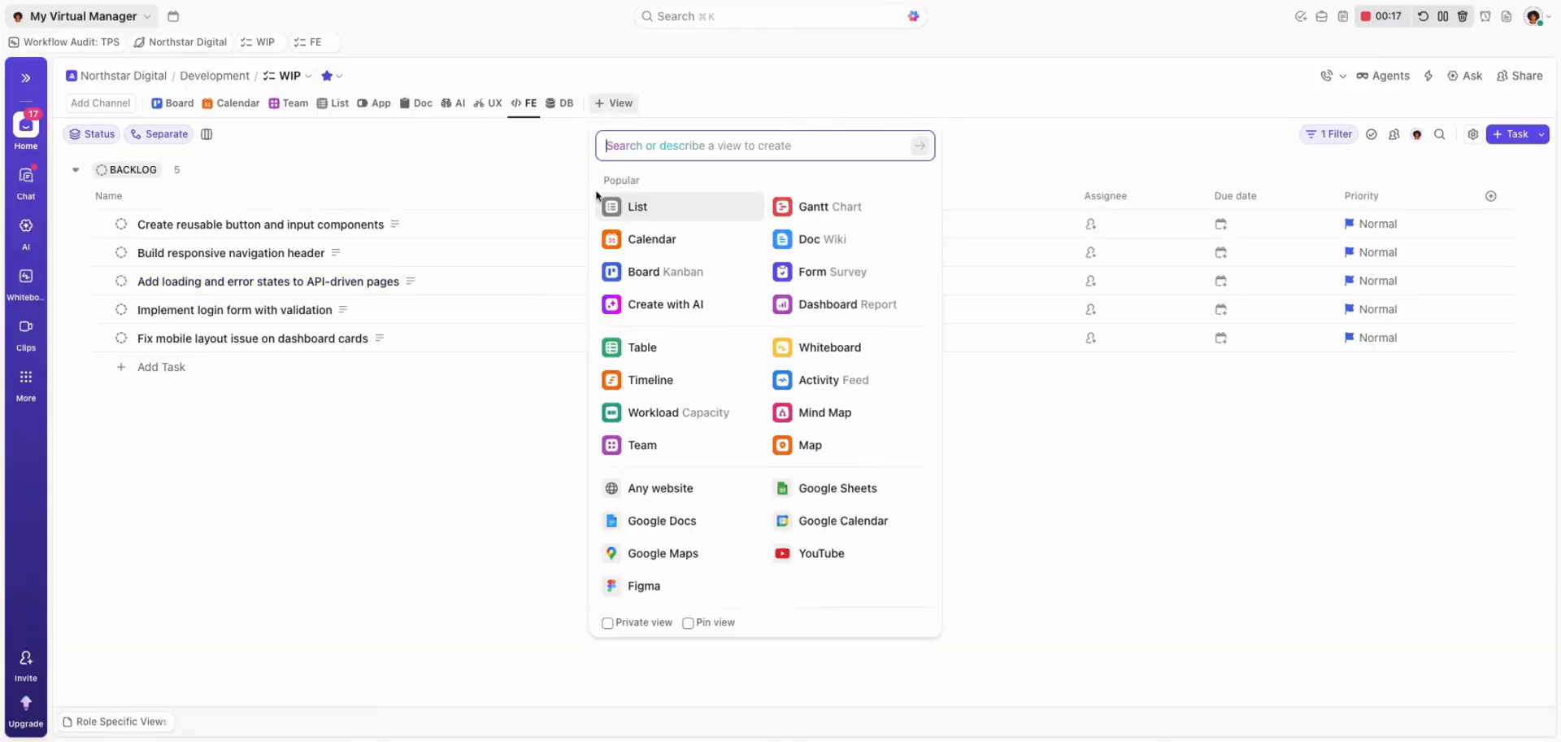
pyautogui.click(870, 310)
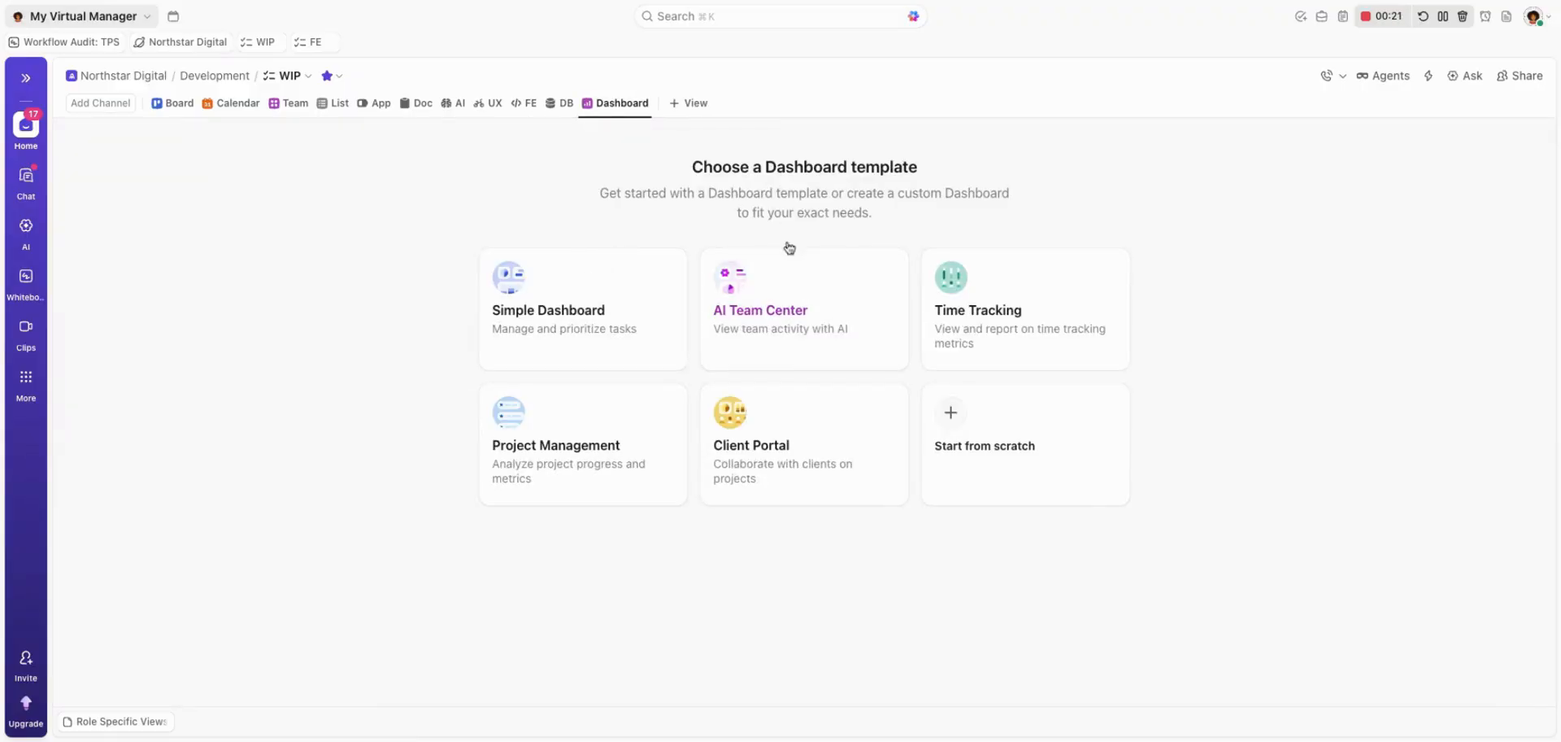
pyautogui.click(637, 118)
pyautogui.click(626, 165)
pyautogui.press('super+a')
pyautogui.write('C')
pyautogui.write('urrent Pro')
pyautogui.write('Status')
pyautogui.press('Return')
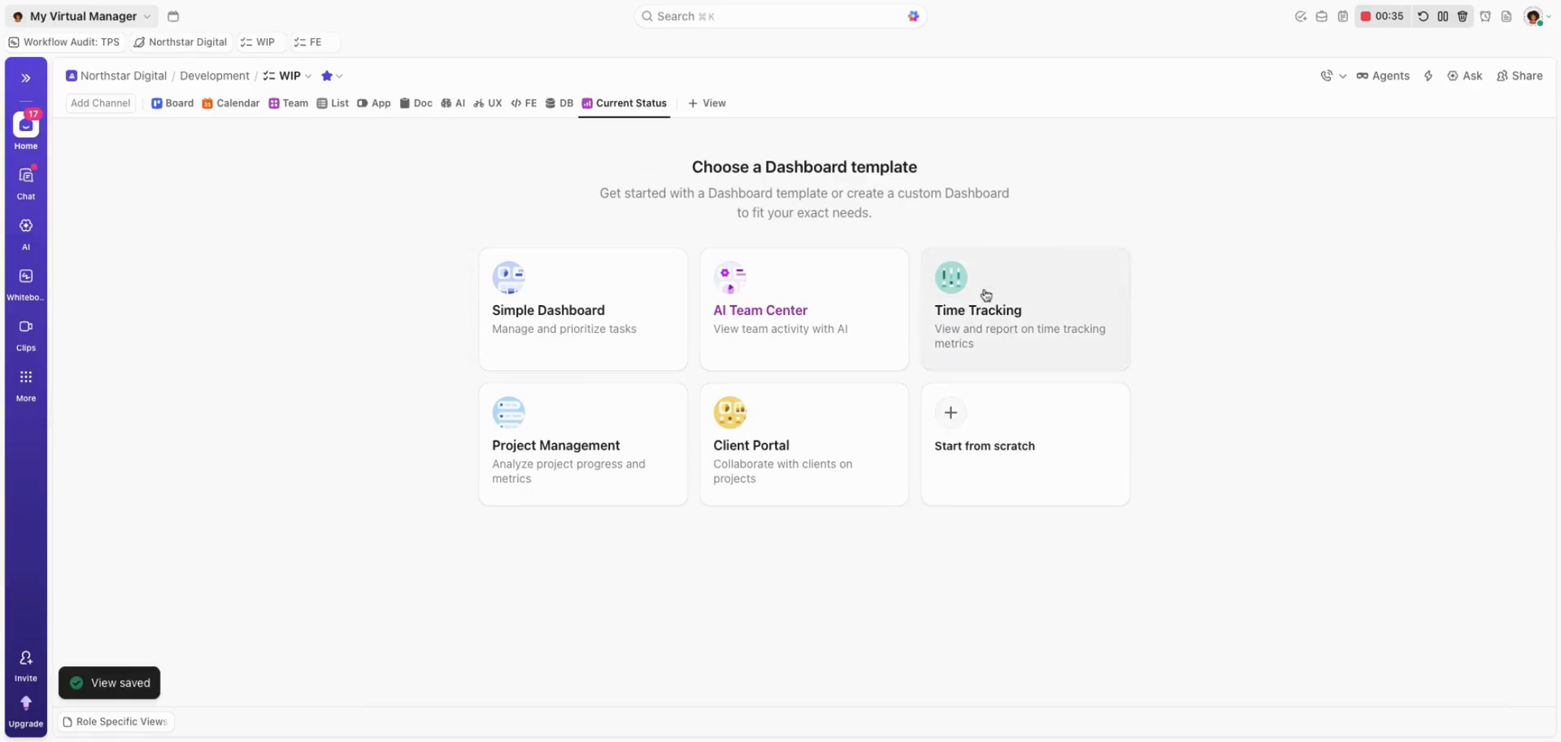
# Start the dashboard from scratch with a custom Pie Chart card and enlarge the card in both width and height.
pyautogui.click(974, 429)
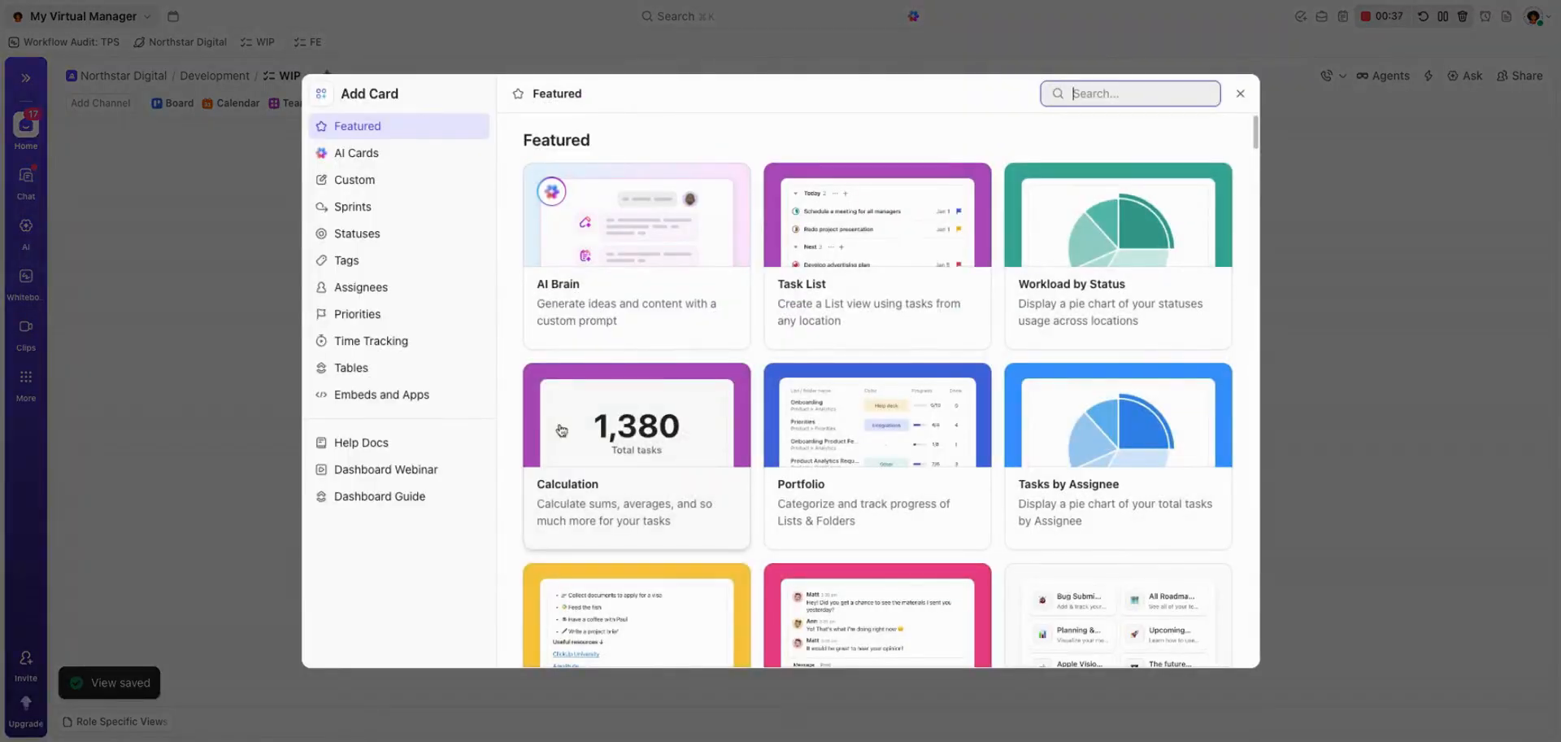
pyautogui.click(385, 188)
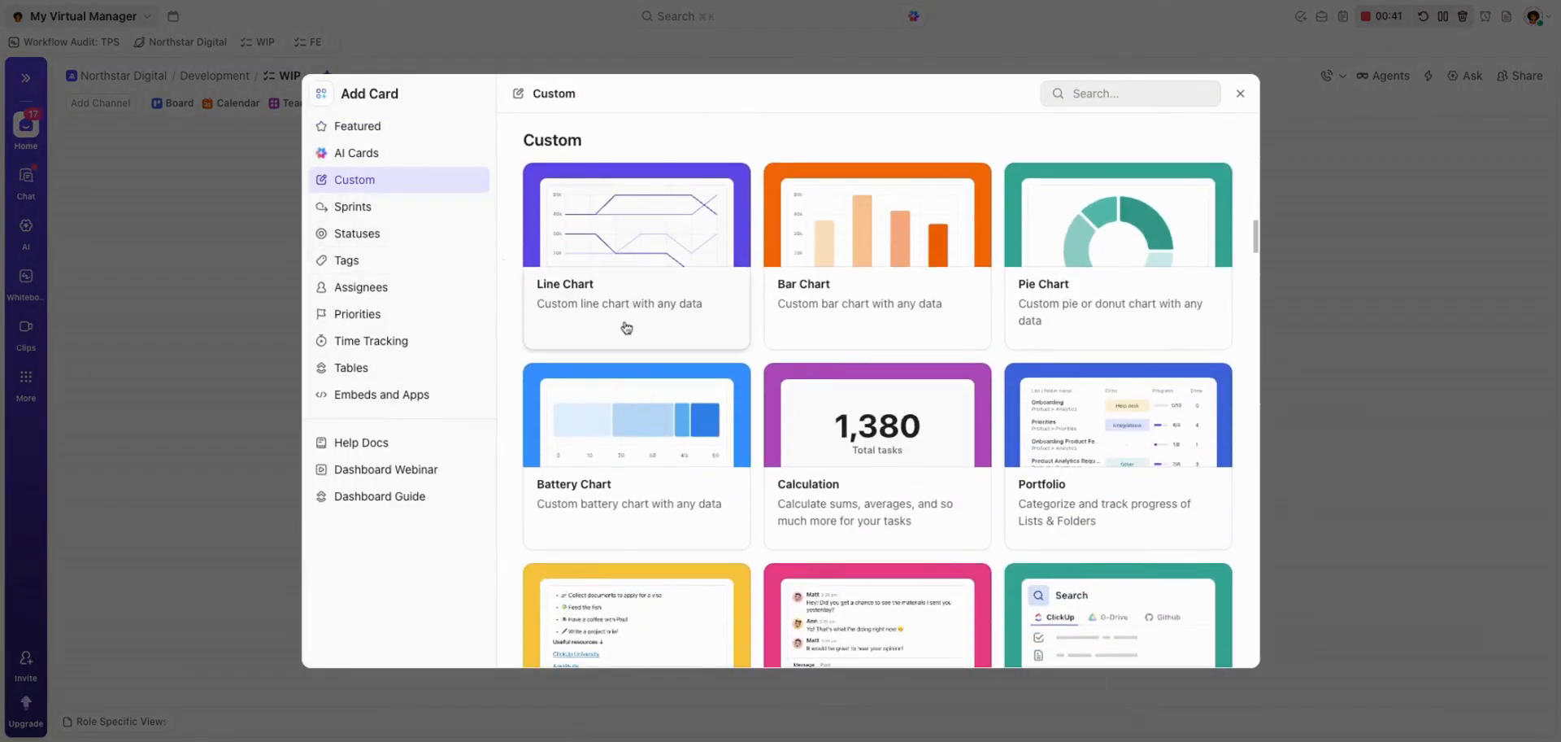
pyautogui.click(1106, 328)
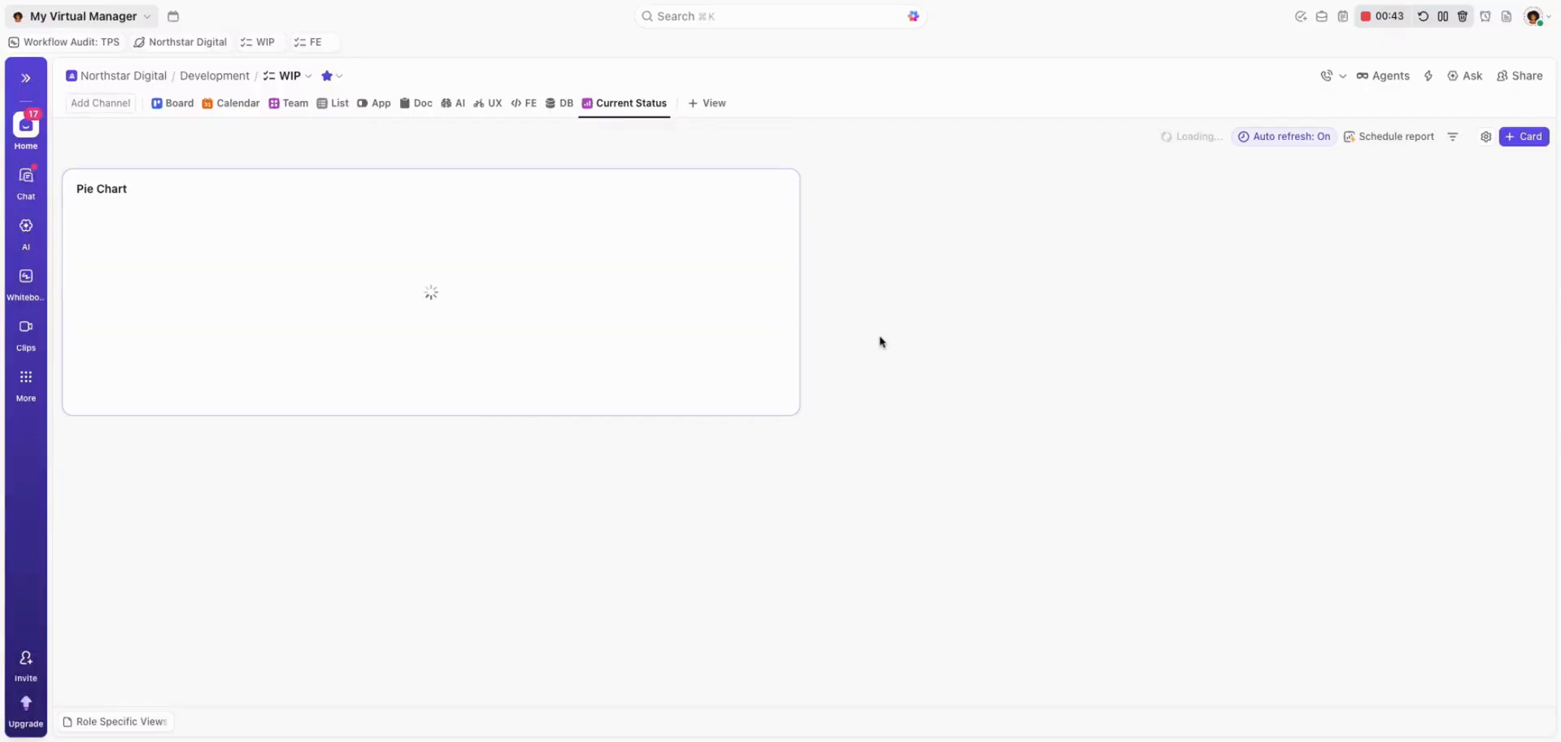
pyautogui.moveTo(795, 411); pyautogui.dragTo(947, 671)
# Rename the pie chart card Work by Workstream and open its settings.
pyautogui.click(145, 184)
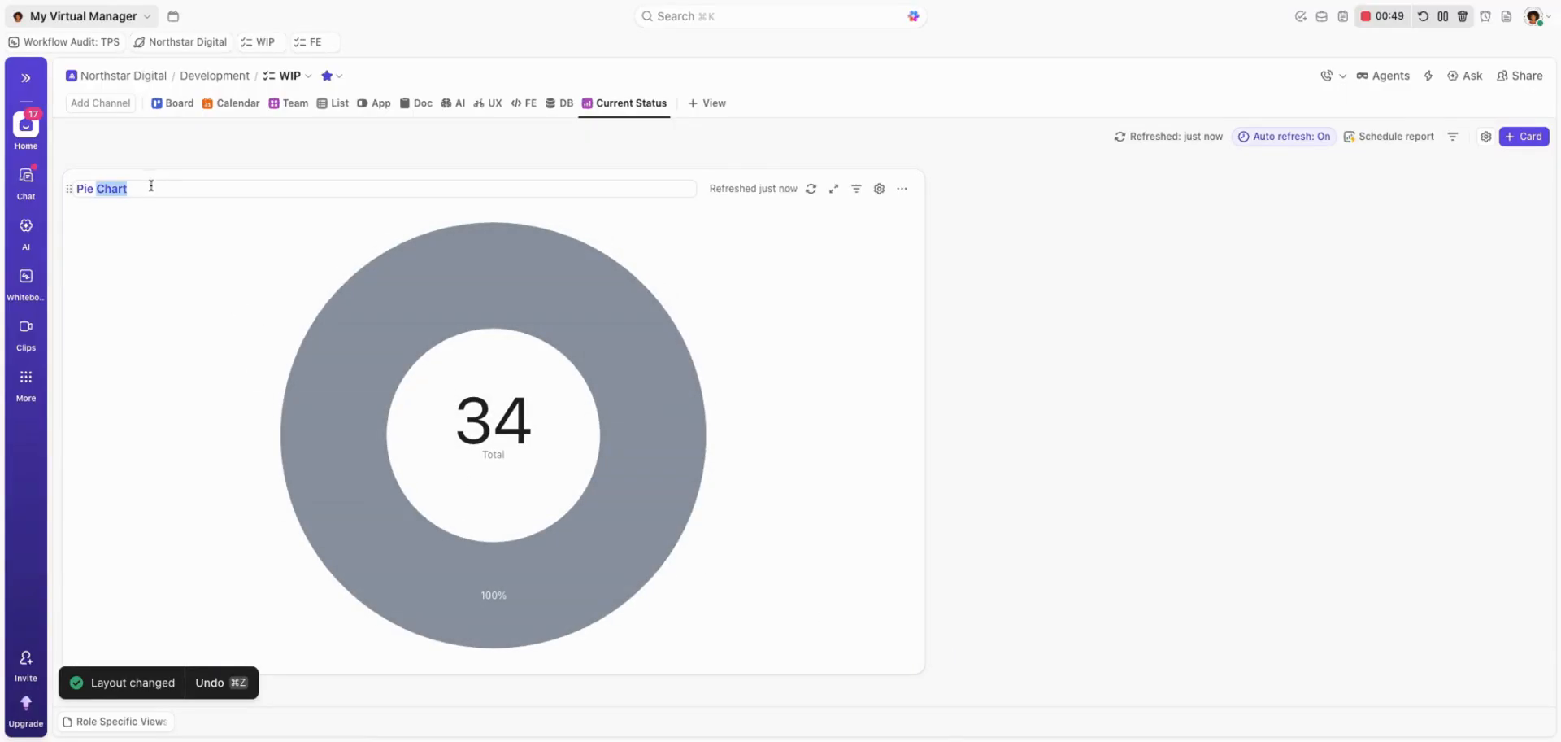
pyautogui.write('Work by Workstream')
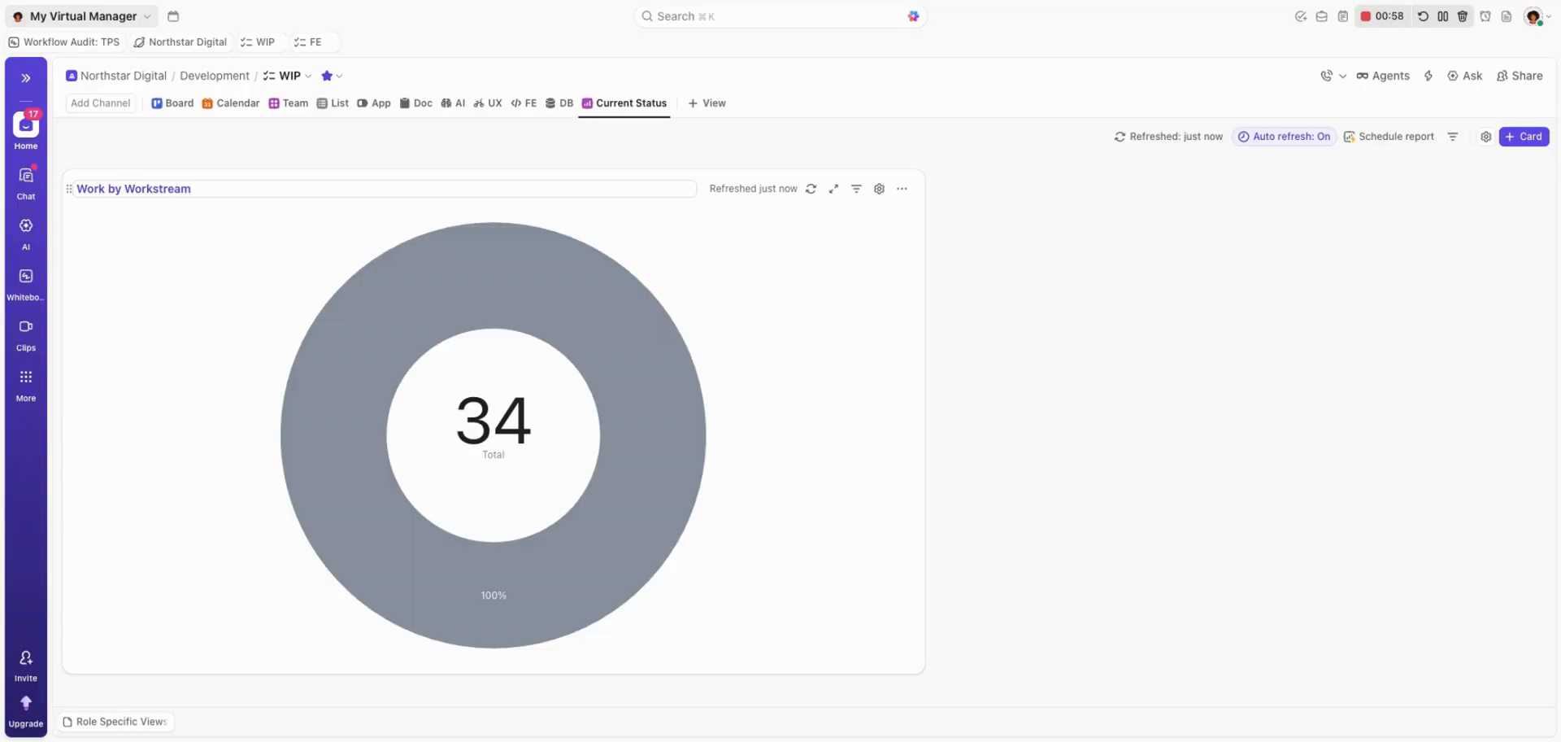
pyautogui.press('Return')
pyautogui.click(879, 191)
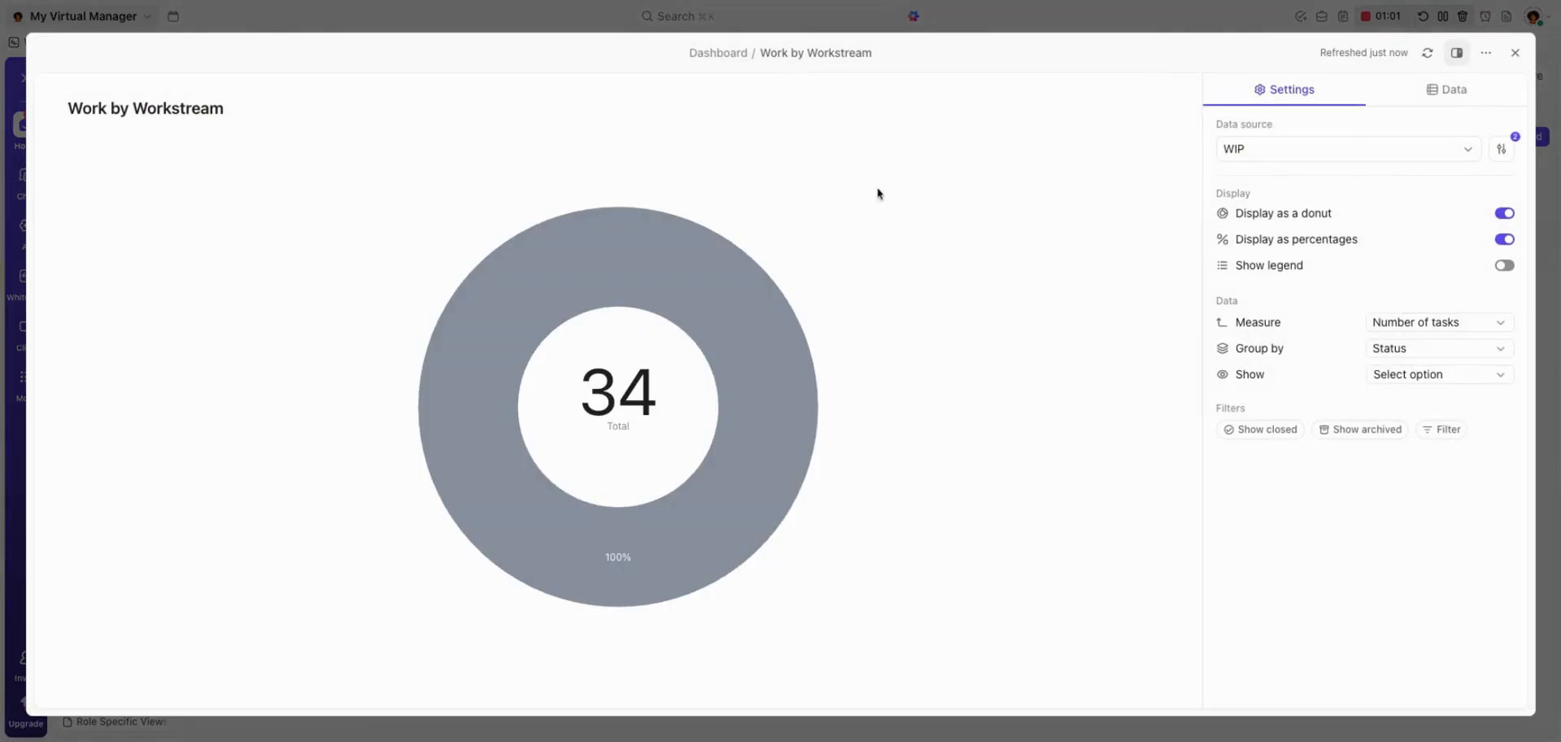
# Examine the locations offered as the card's data source, including the Development folder in Northstar Digital, without changing the selection.
pyautogui.click(1263, 155)
pyautogui.click(1253, 300)
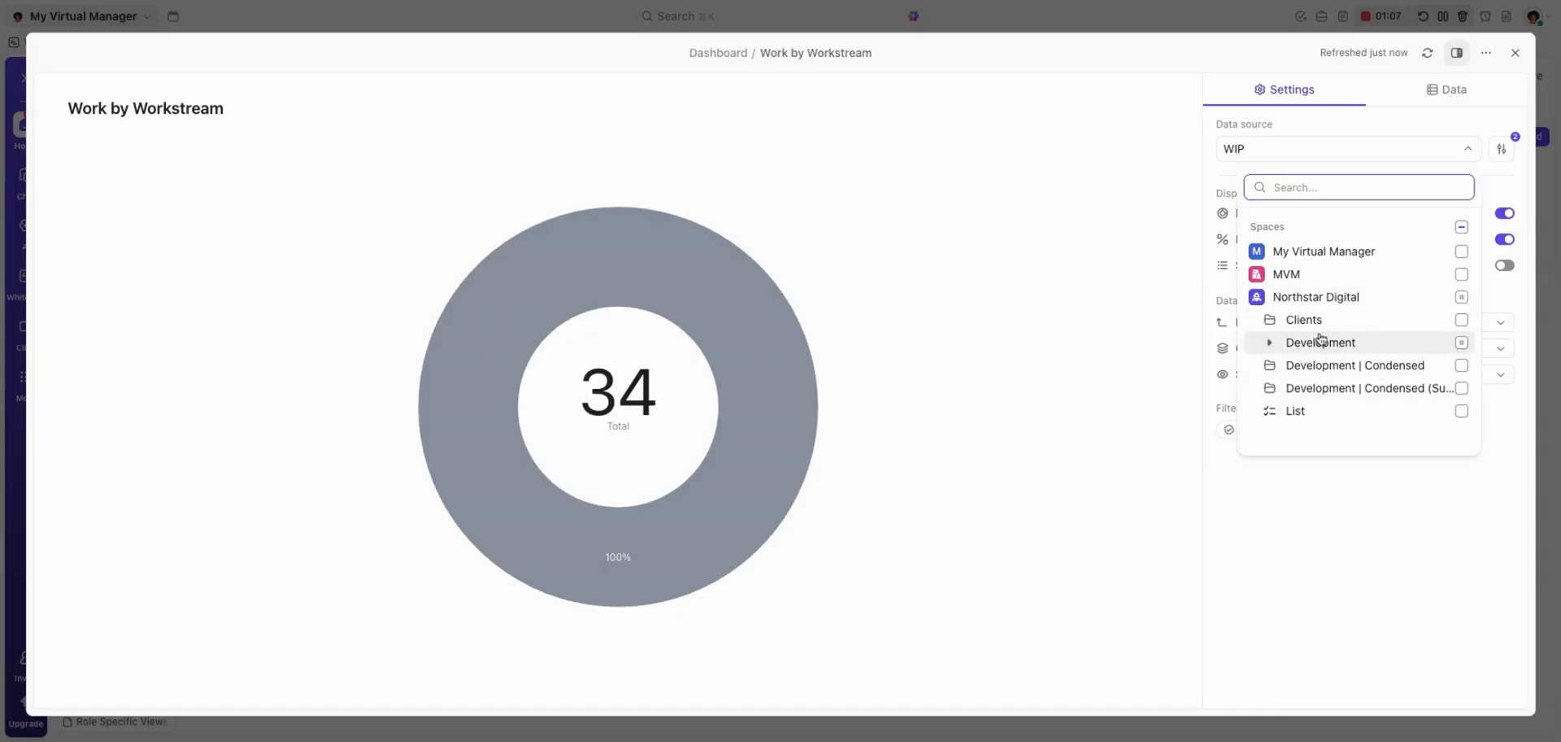
pyautogui.click(1269, 342)
pyautogui.click(1269, 343)
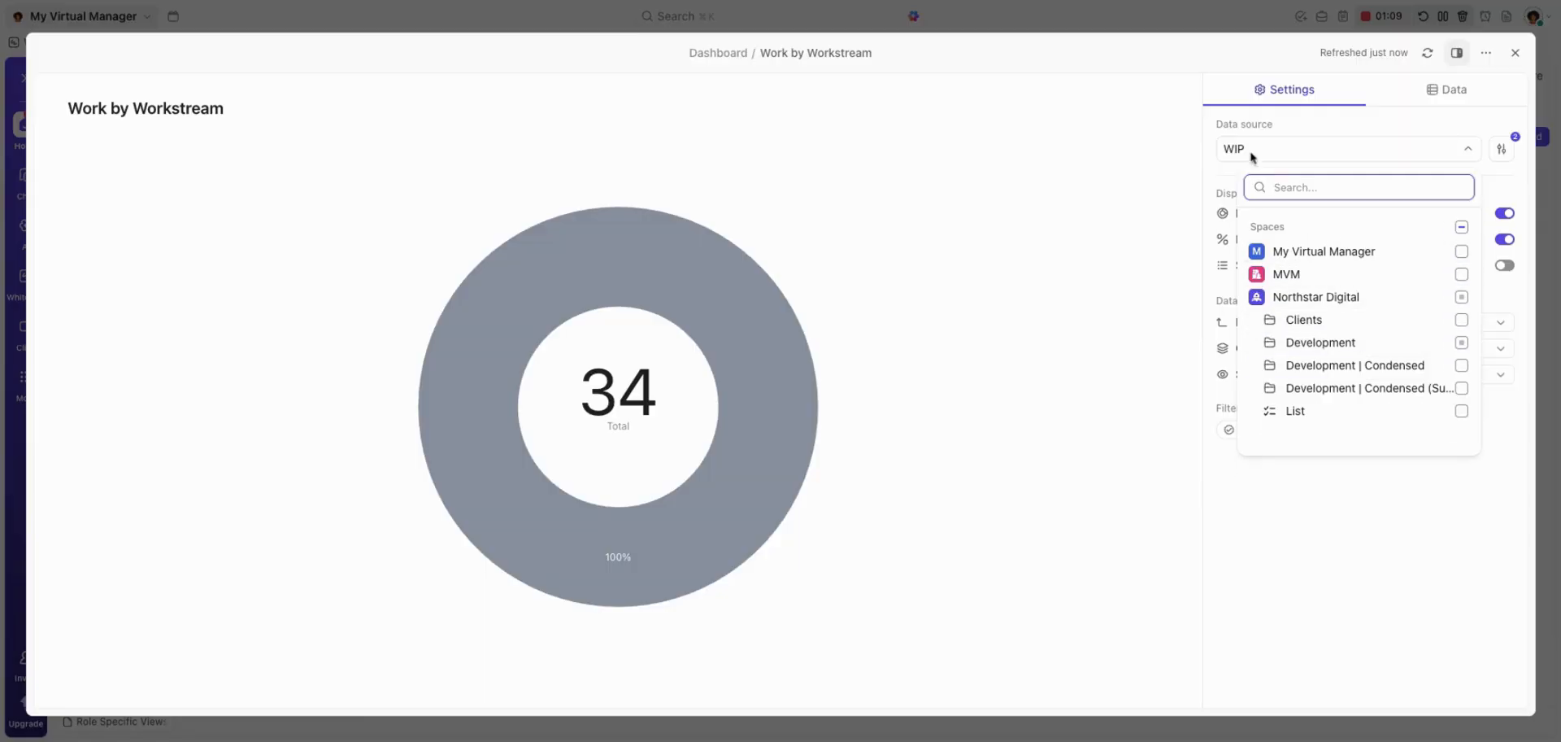
pyautogui.click(1300, 135)
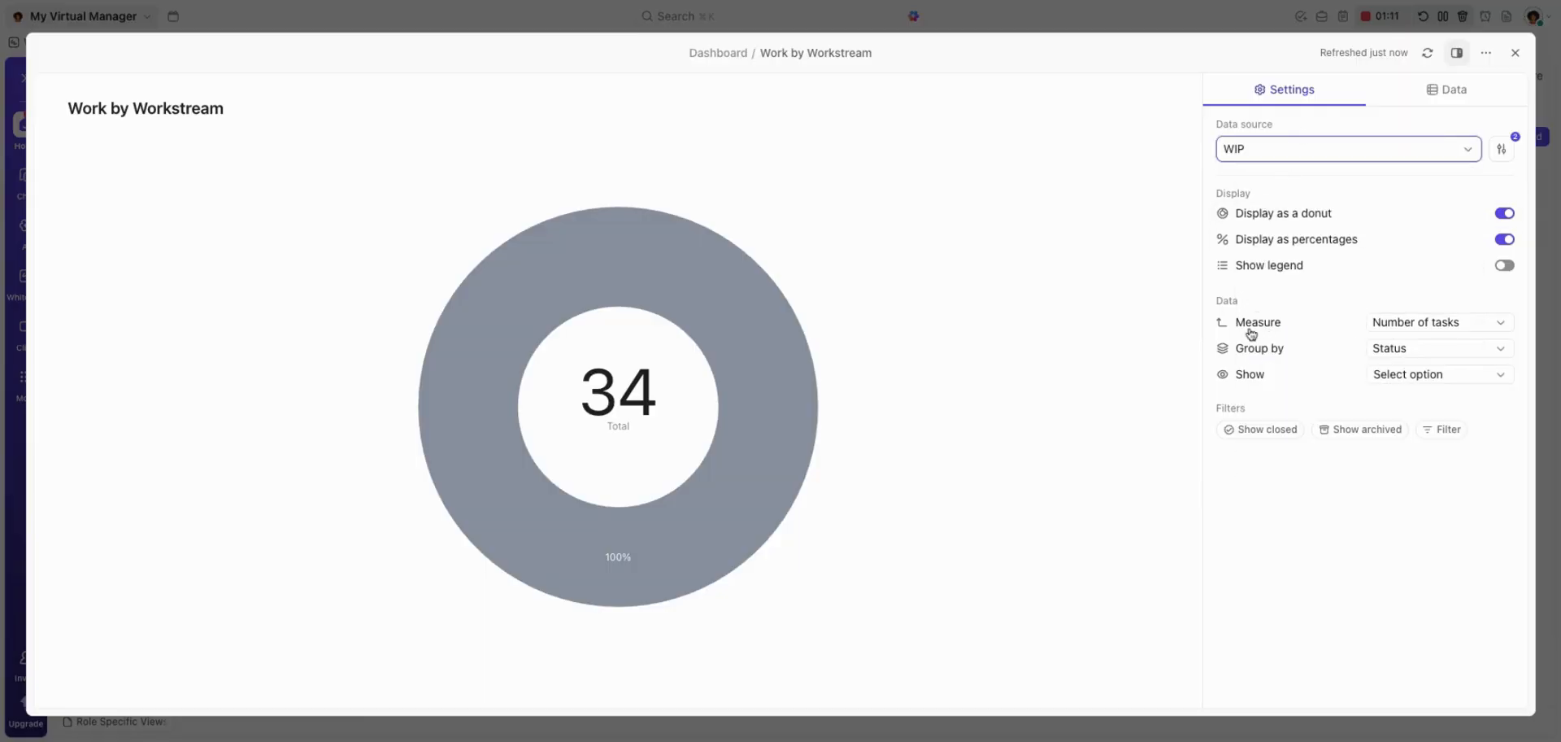
# Group the Work by Workstream chart by the W.Stream dropdown field, show its legend, and return to the dashboard.
pyautogui.click(1415, 352)
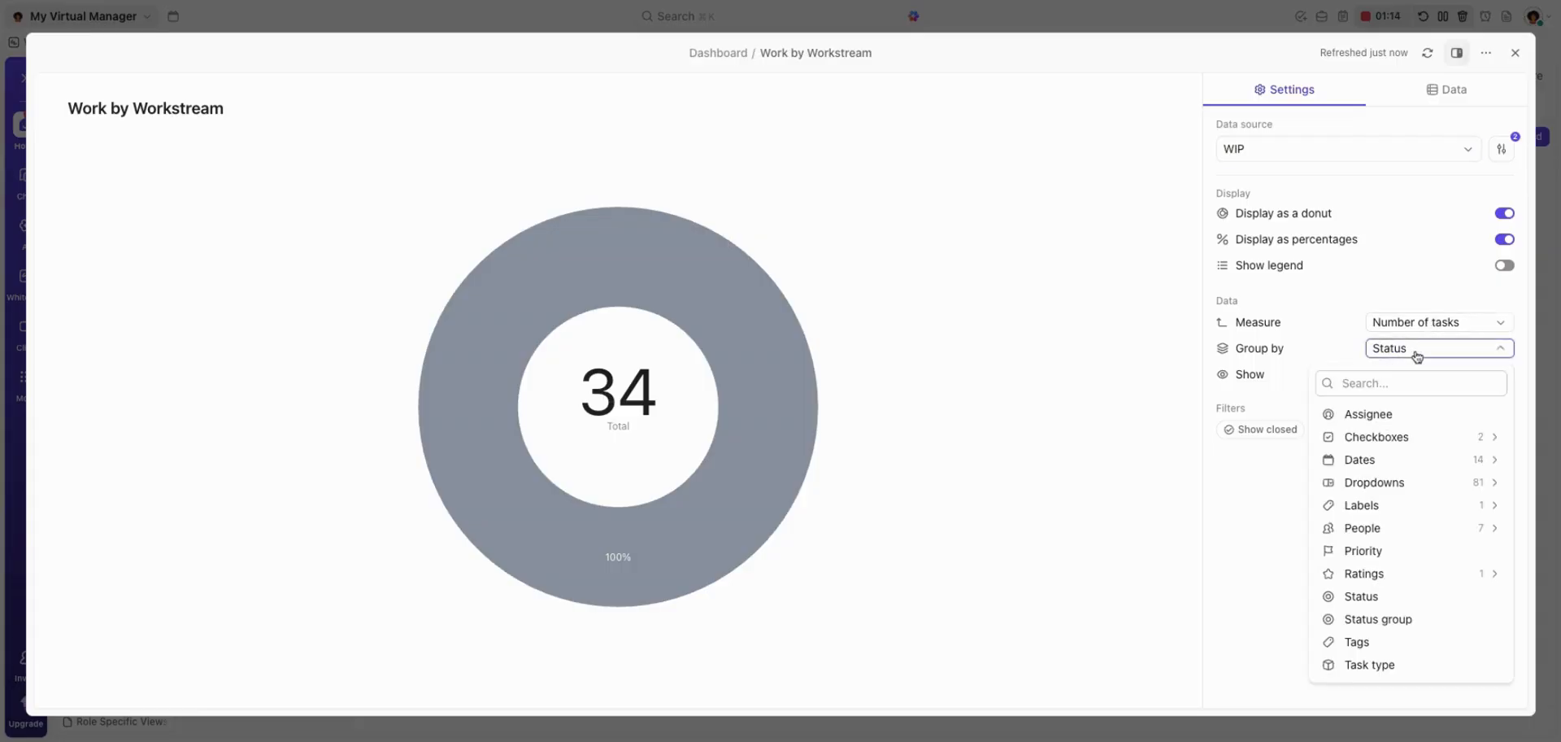
pyautogui.click(1374, 482)
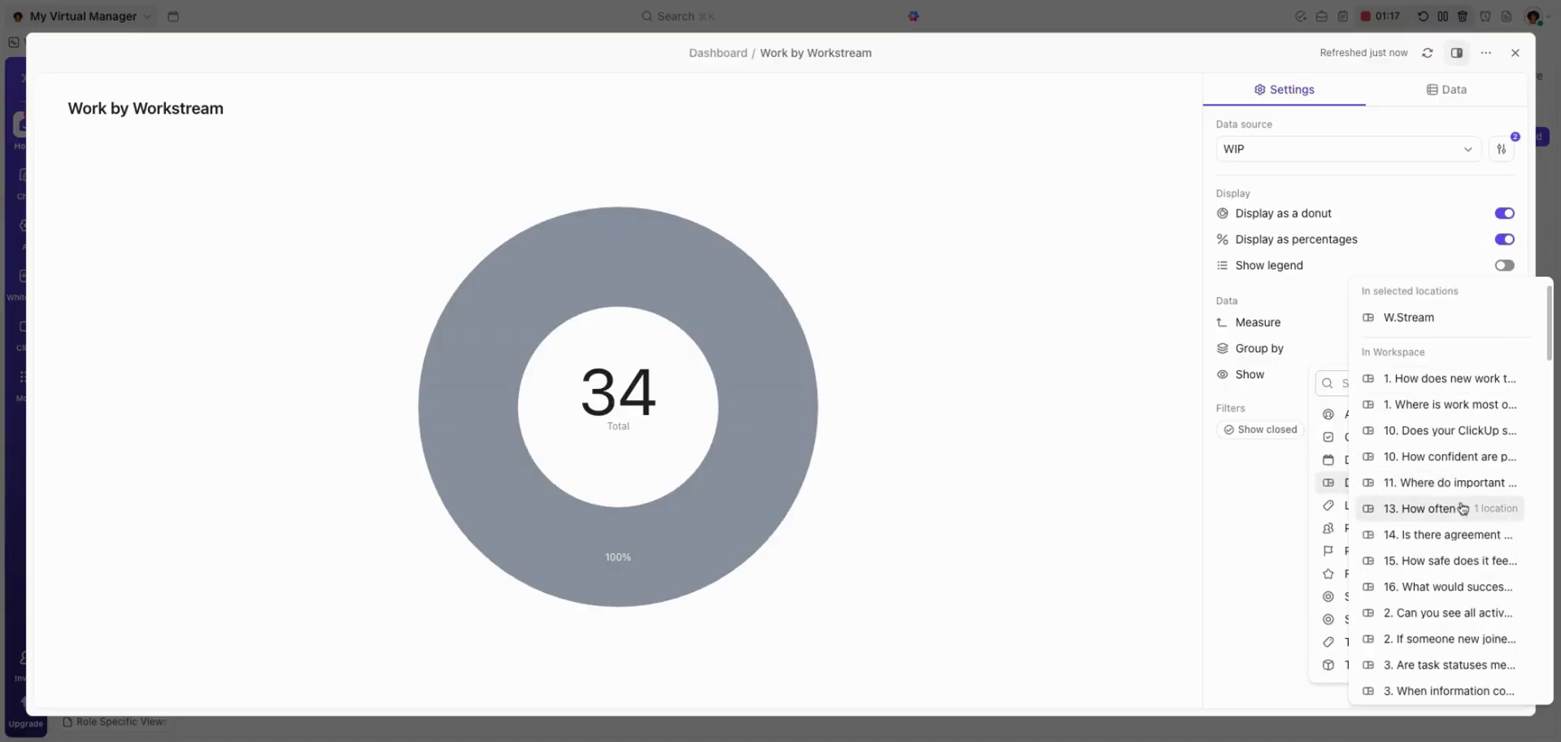
pyautogui.scroll(-10, 1447, 500)
pyautogui.scroll(10, 1382, 480)
pyautogui.click(1400, 318)
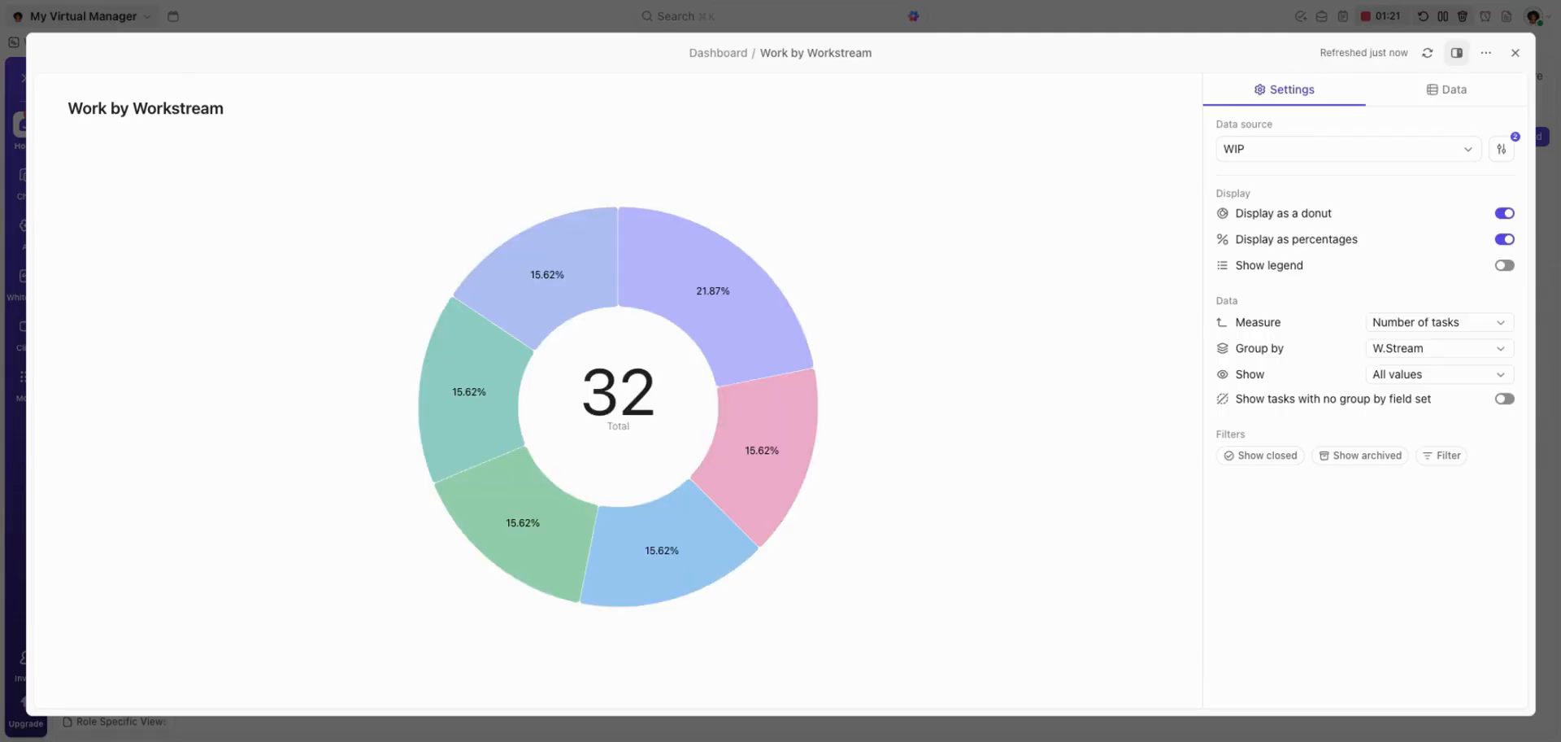
pyautogui.click(1504, 265)
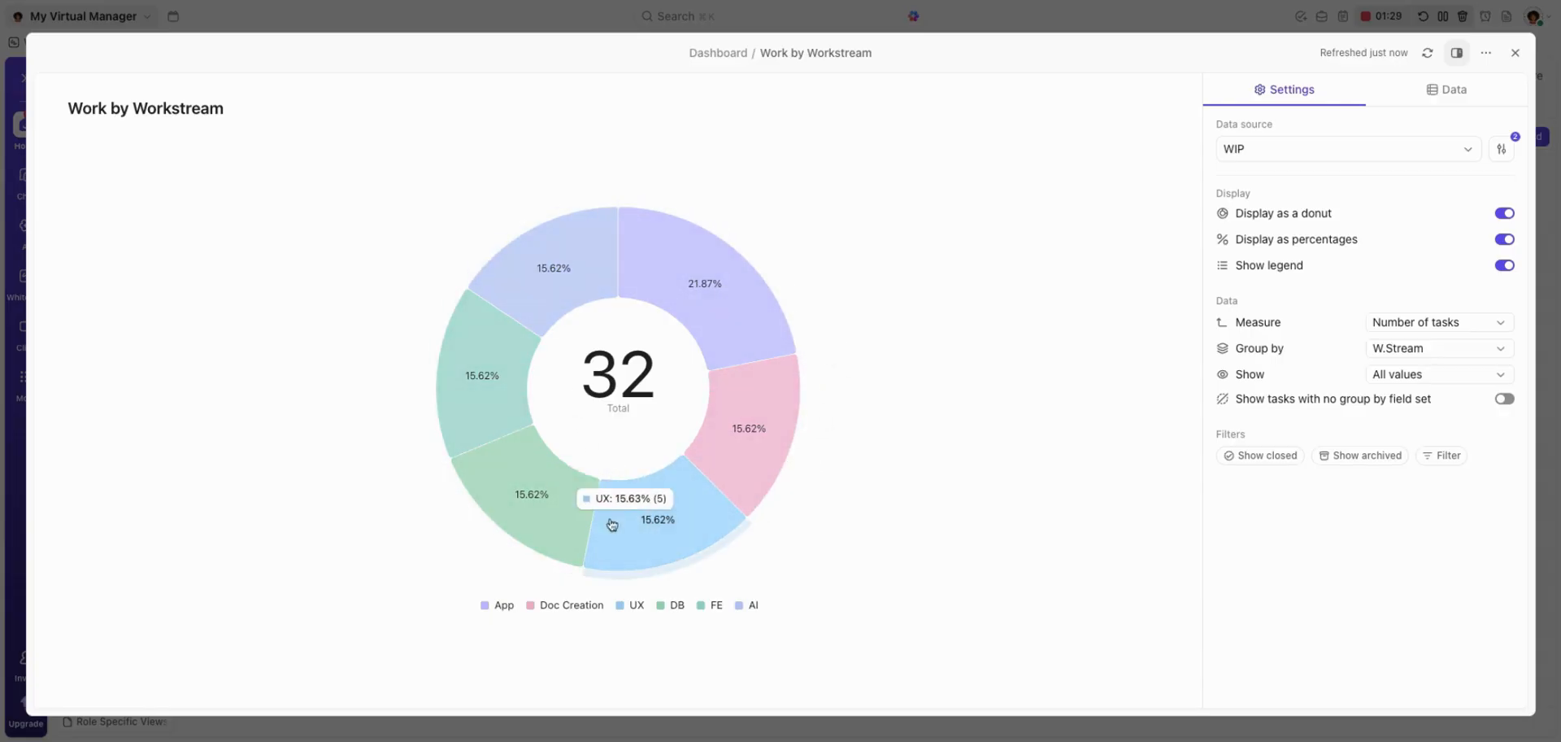
pyautogui.click(1516, 53)
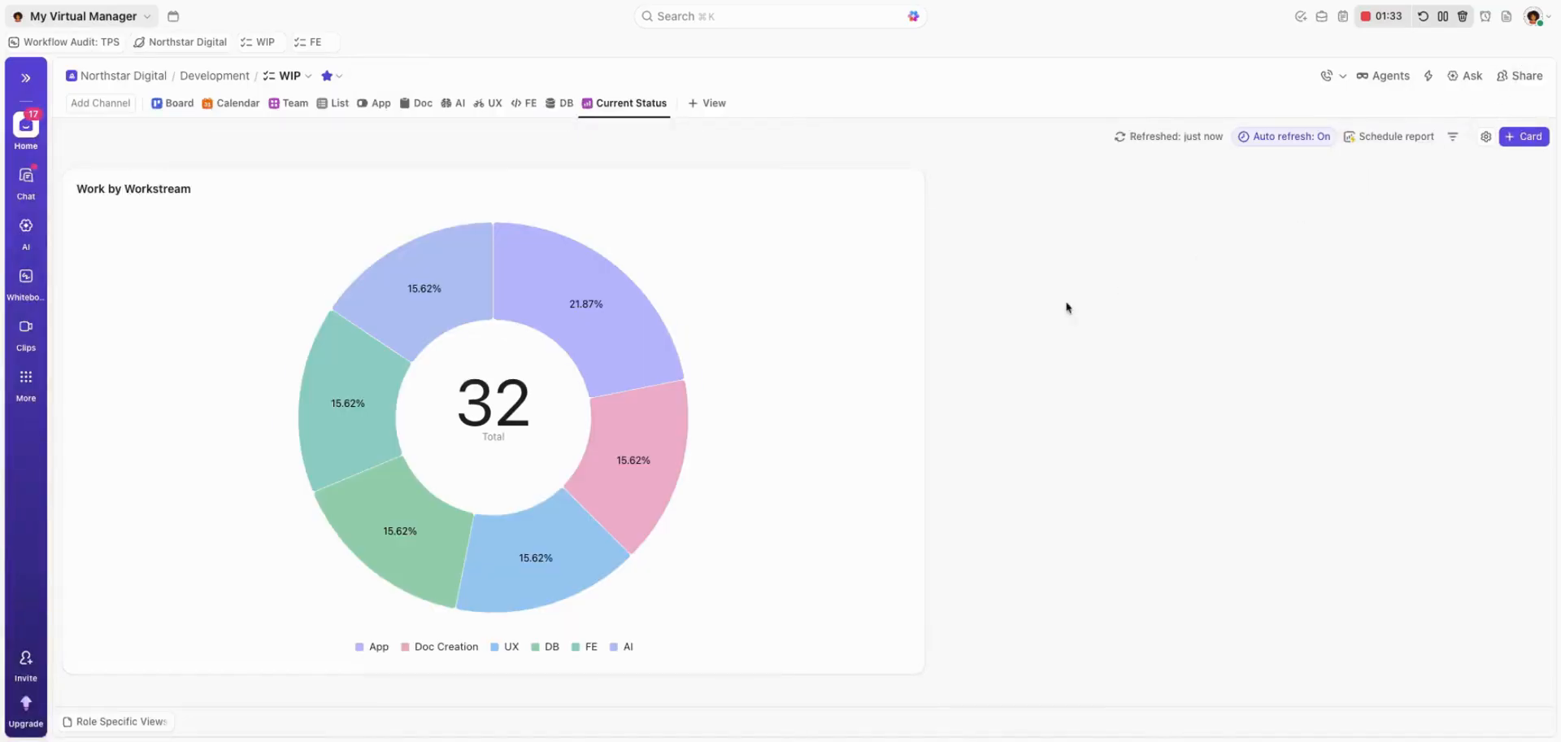
# In the DB view, set "Create migration for new status field" and "Add indexes for slow queries on analytics table" to DONE.
pyautogui.click(560, 104)
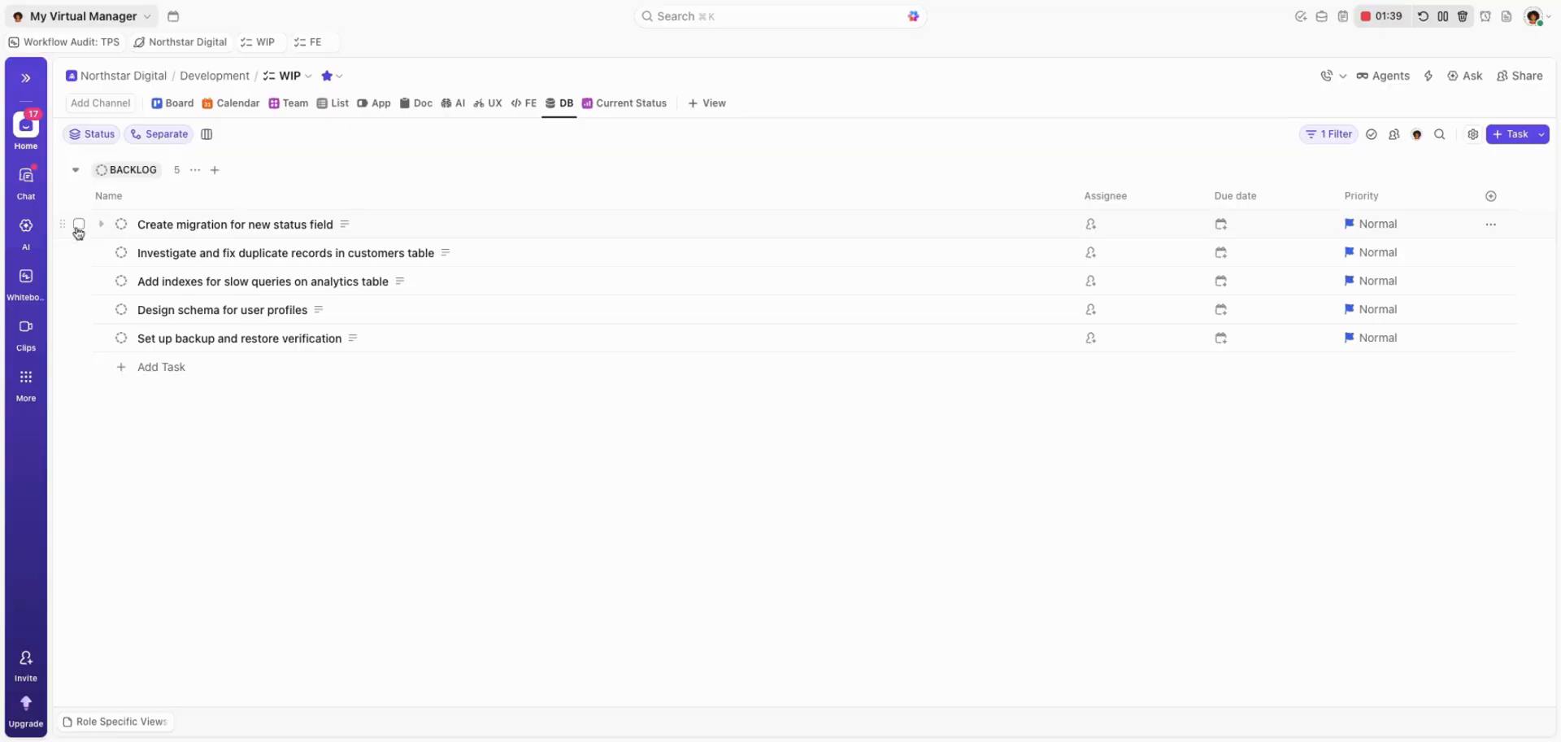
pyautogui.click(79, 224)
pyautogui.click(79, 280)
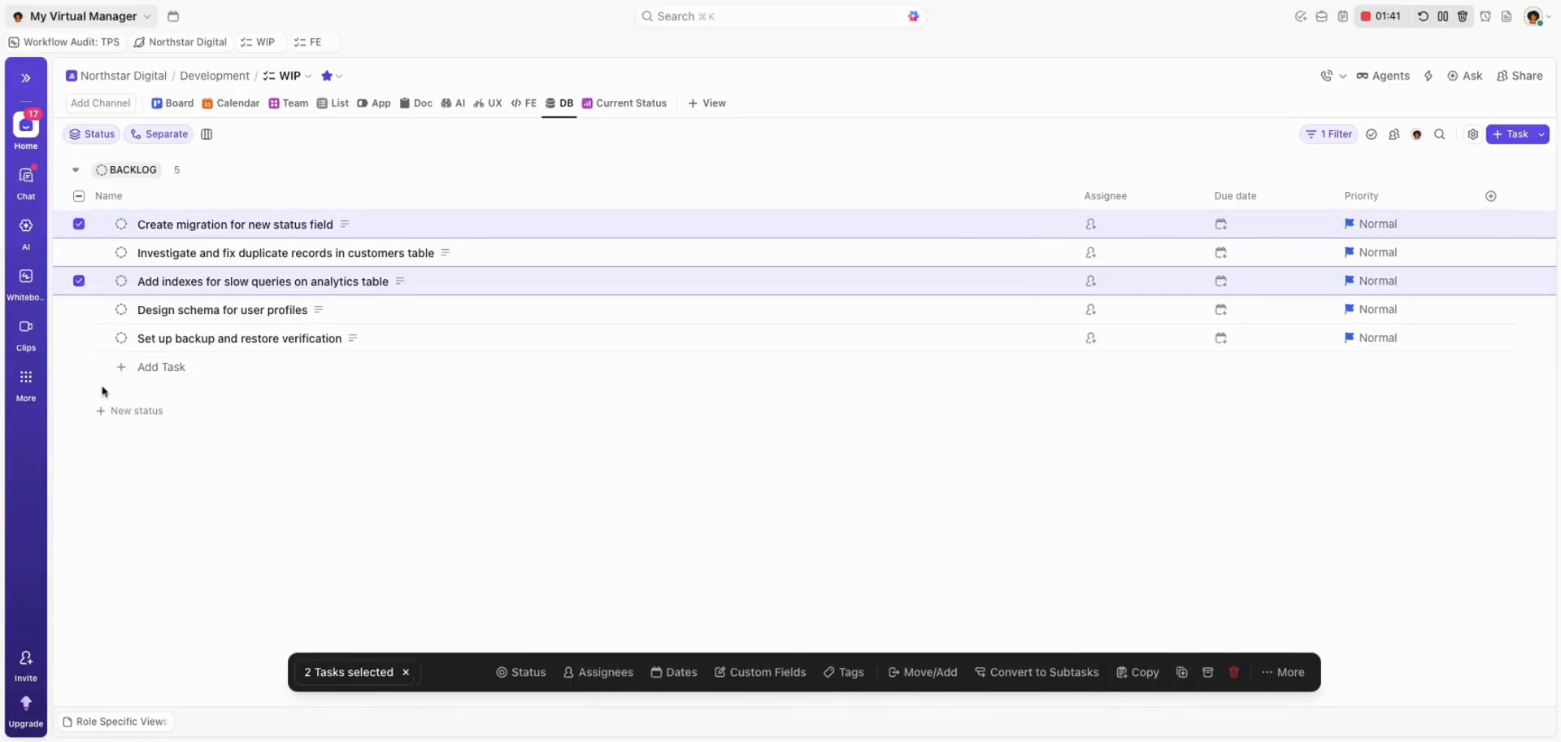
pyautogui.click(524, 671)
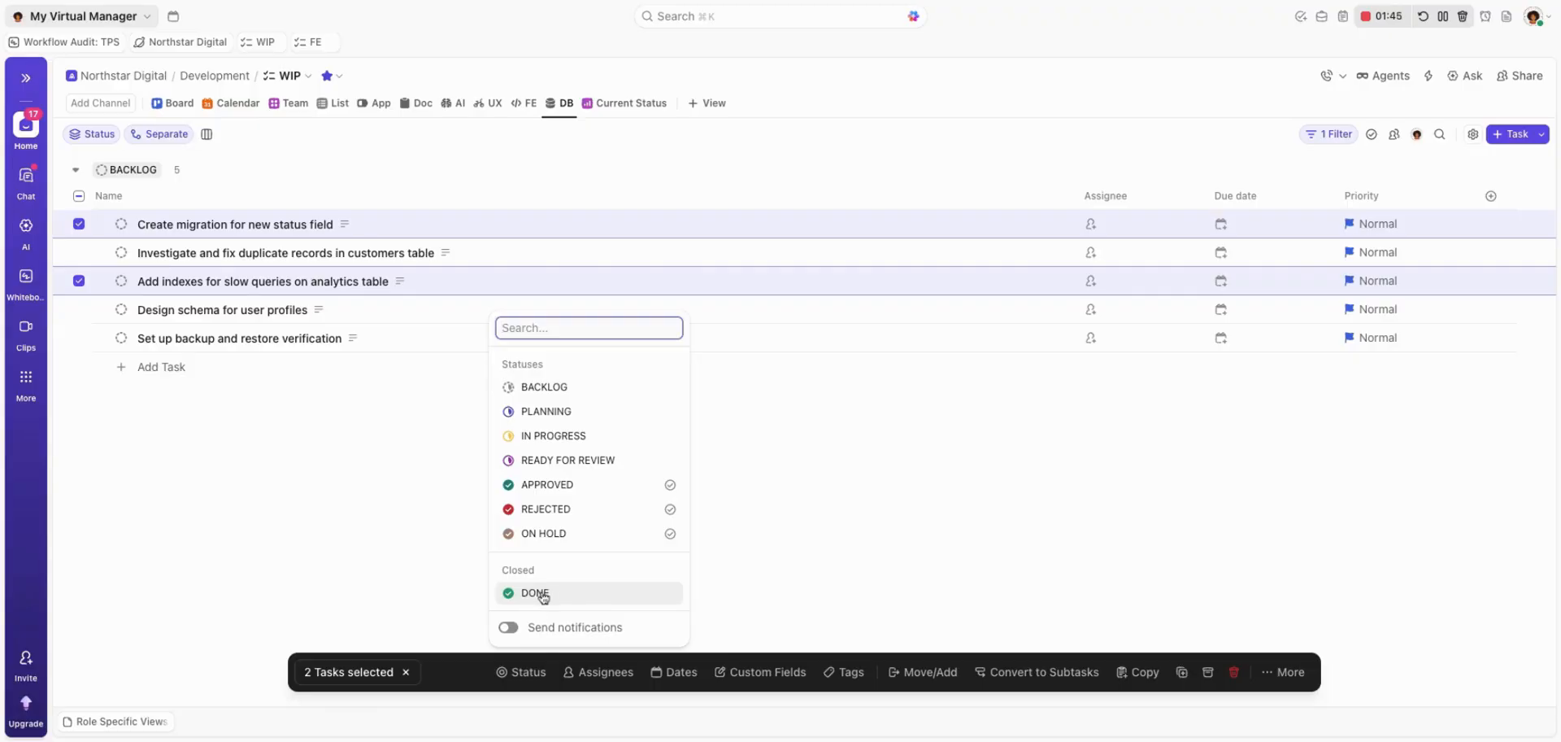
pyautogui.click(544, 594)
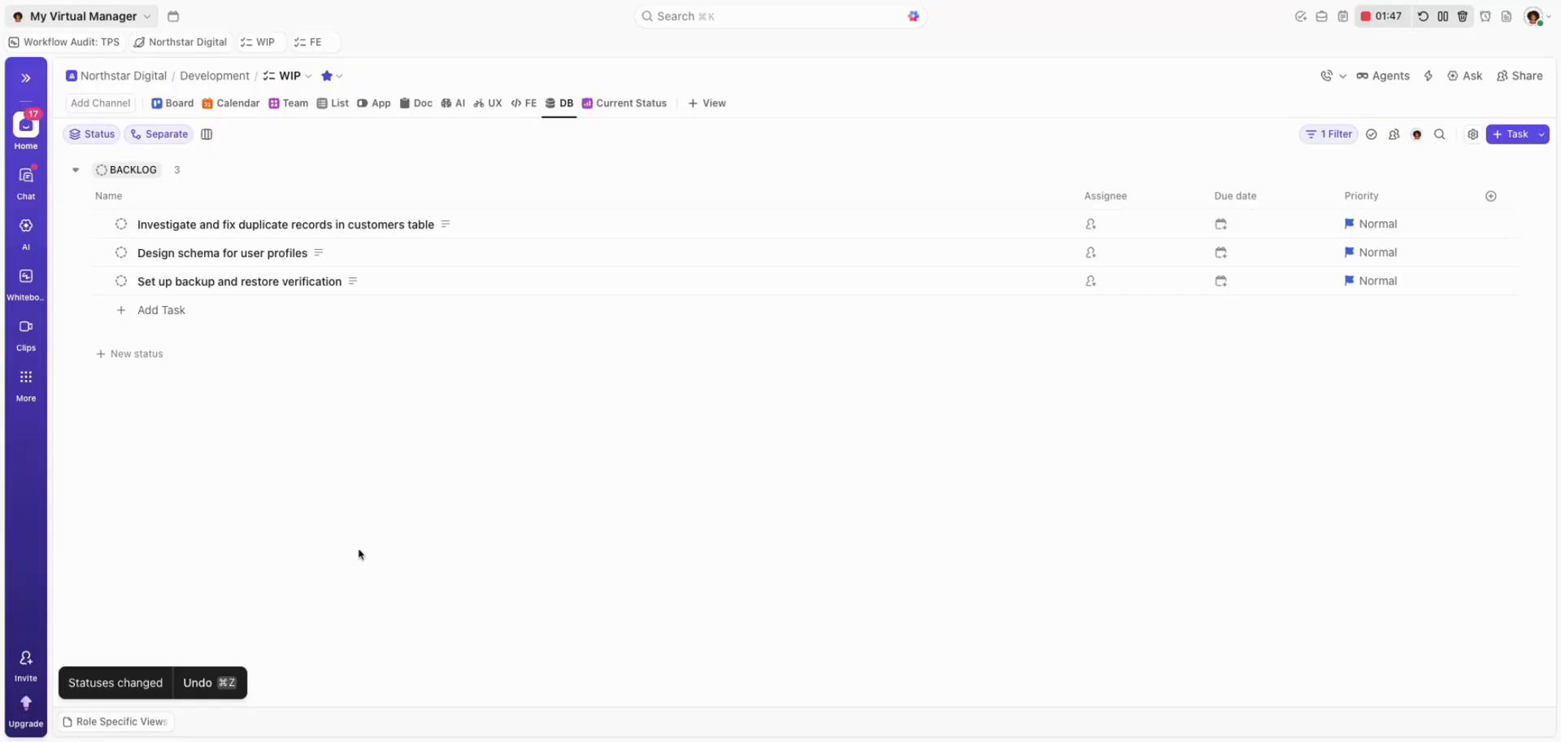
# In the AI view, set the task "Add guardrails (PII redaction and content filters)" to DONE.
pyautogui.click(452, 103)
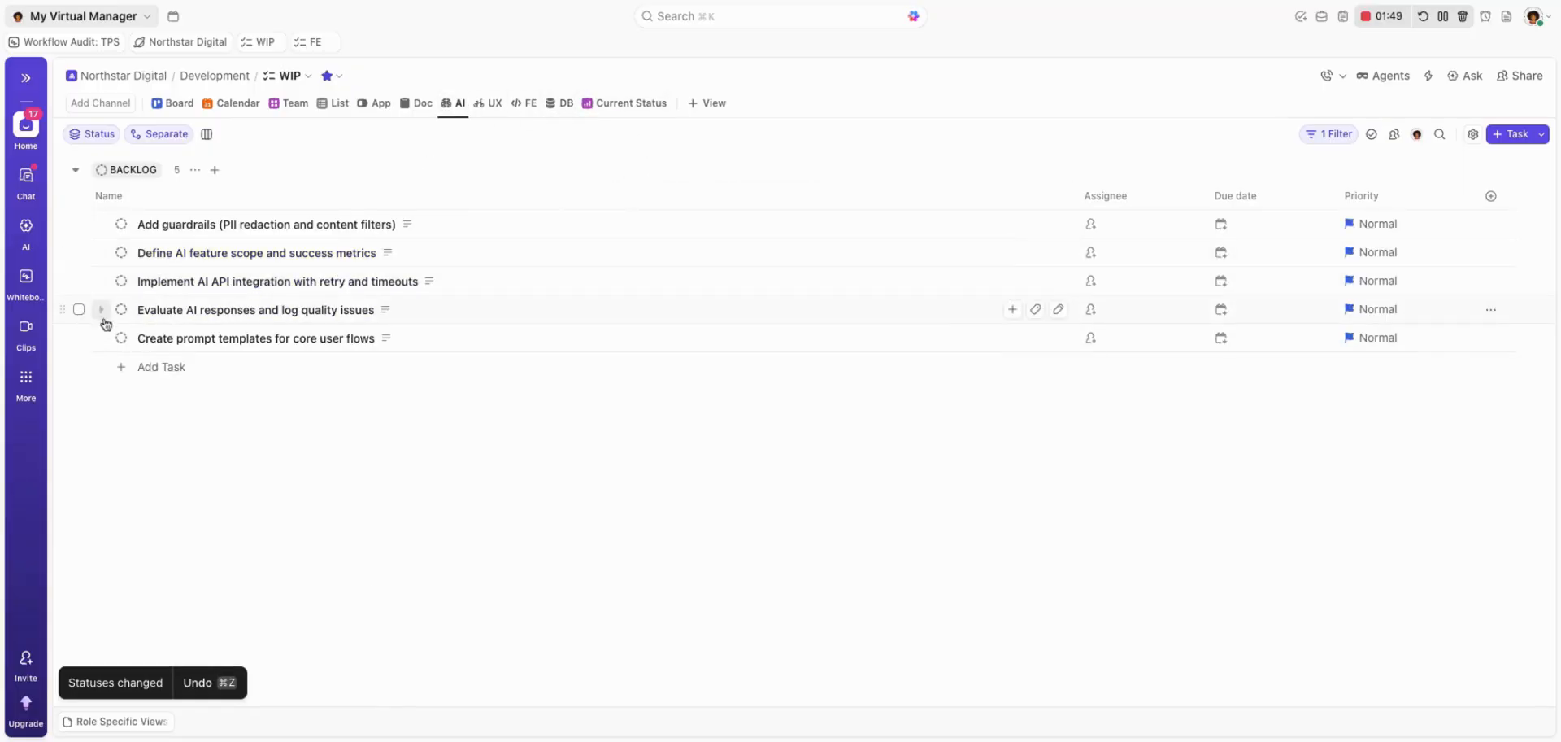
pyautogui.click(79, 223)
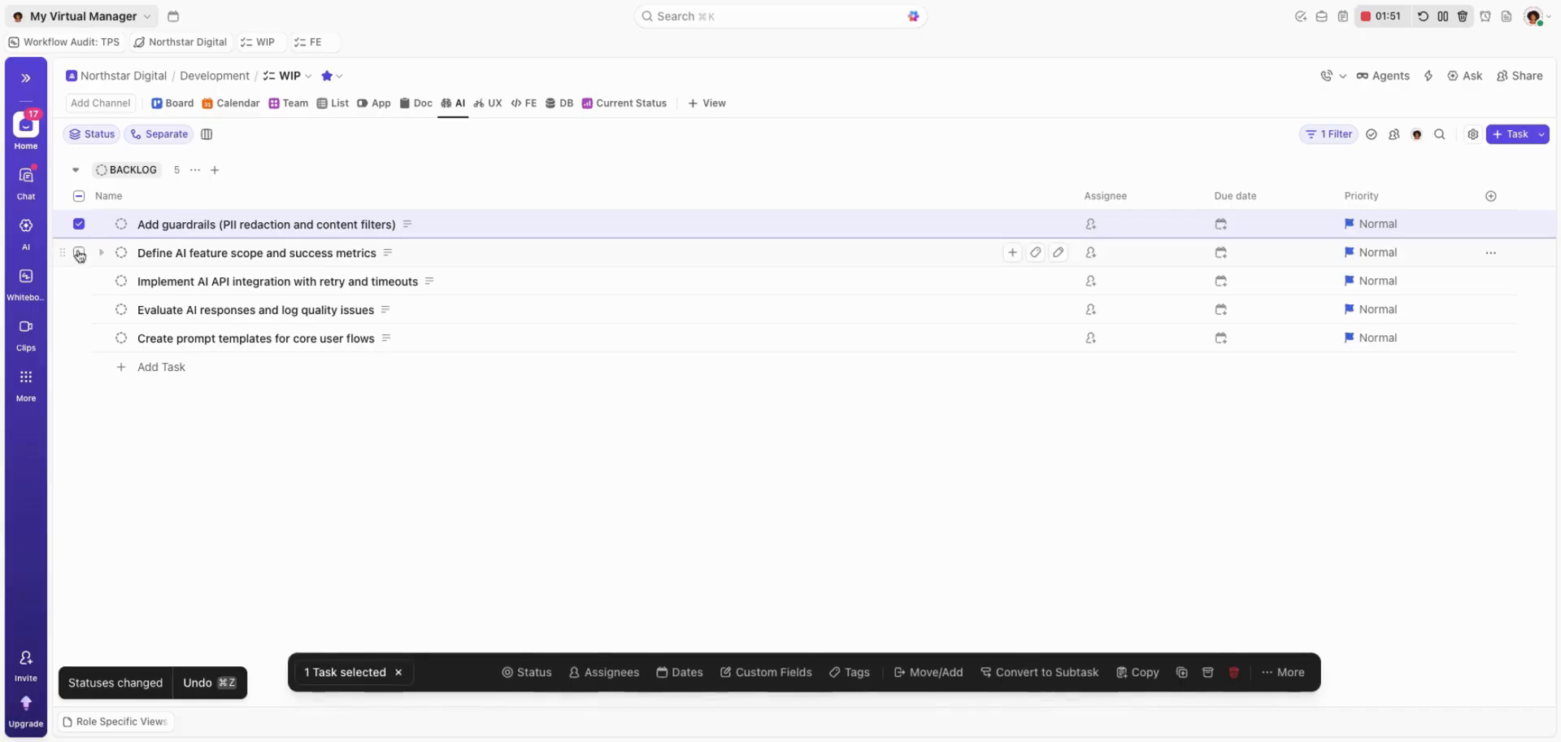
pyautogui.click(79, 253)
pyautogui.click(79, 254)
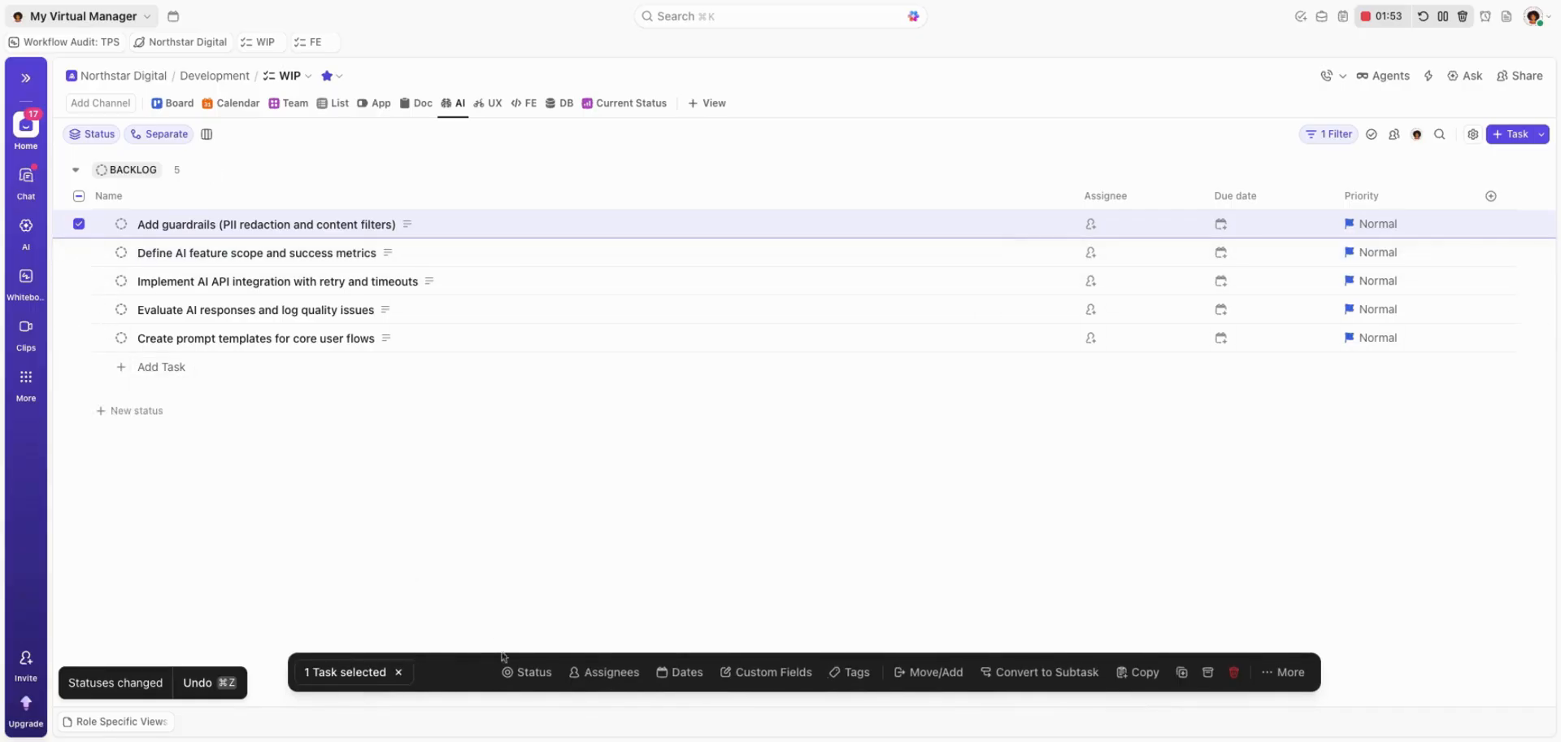
pyautogui.click(525, 671)
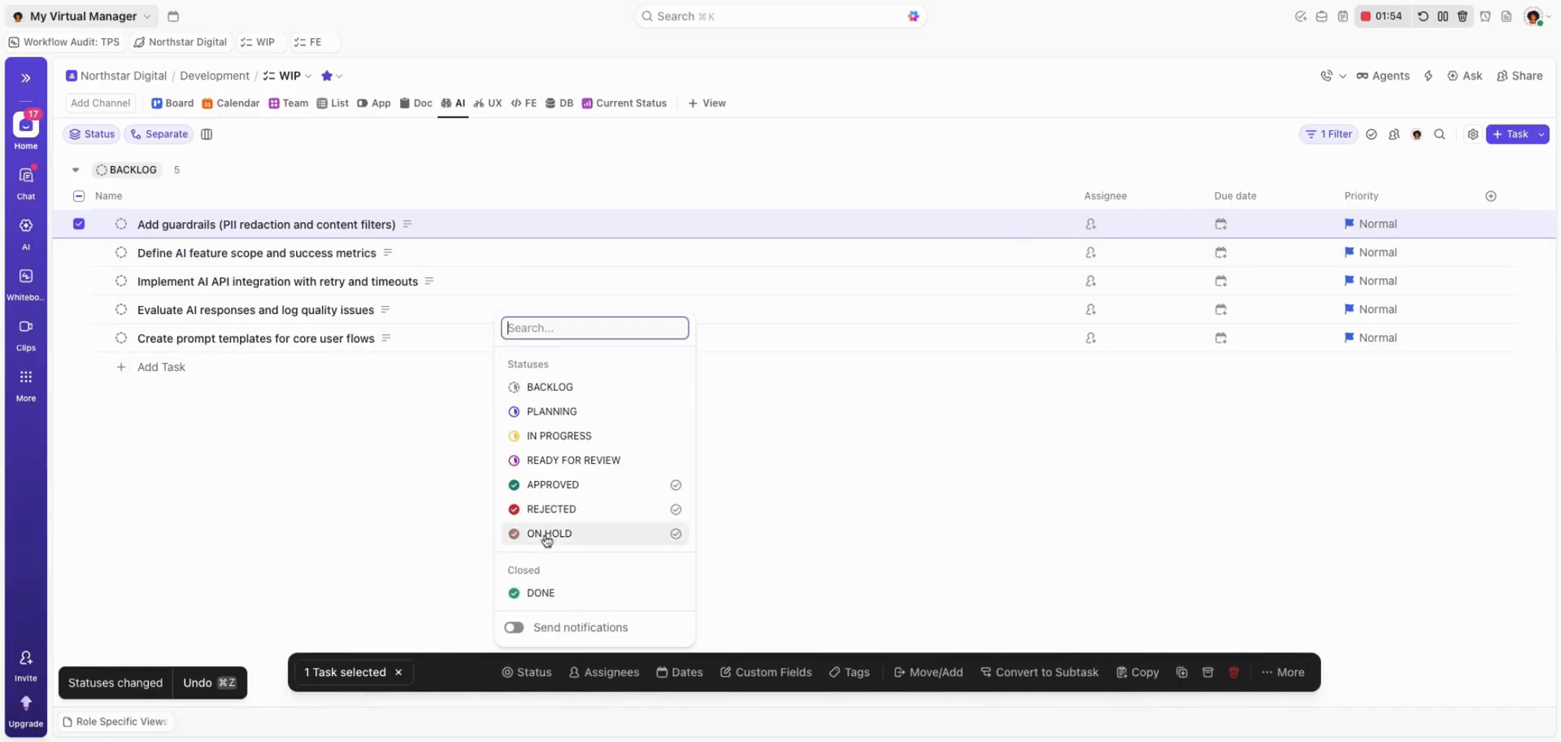
pyautogui.click(540, 594)
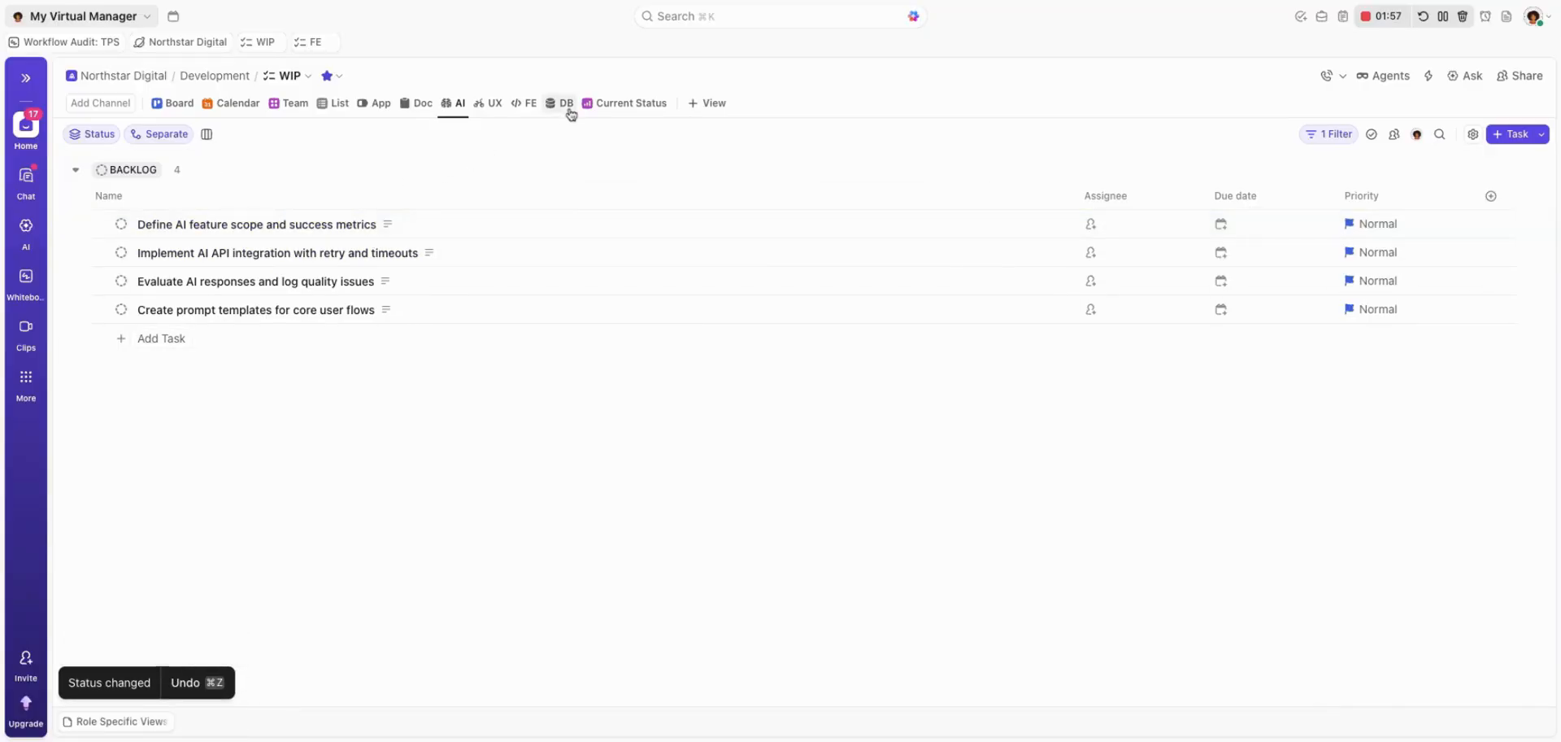
# In the App view, set the three regression test tasks to DONE in bulk and resolve all their unresolved items.
pyautogui.click(372, 103)
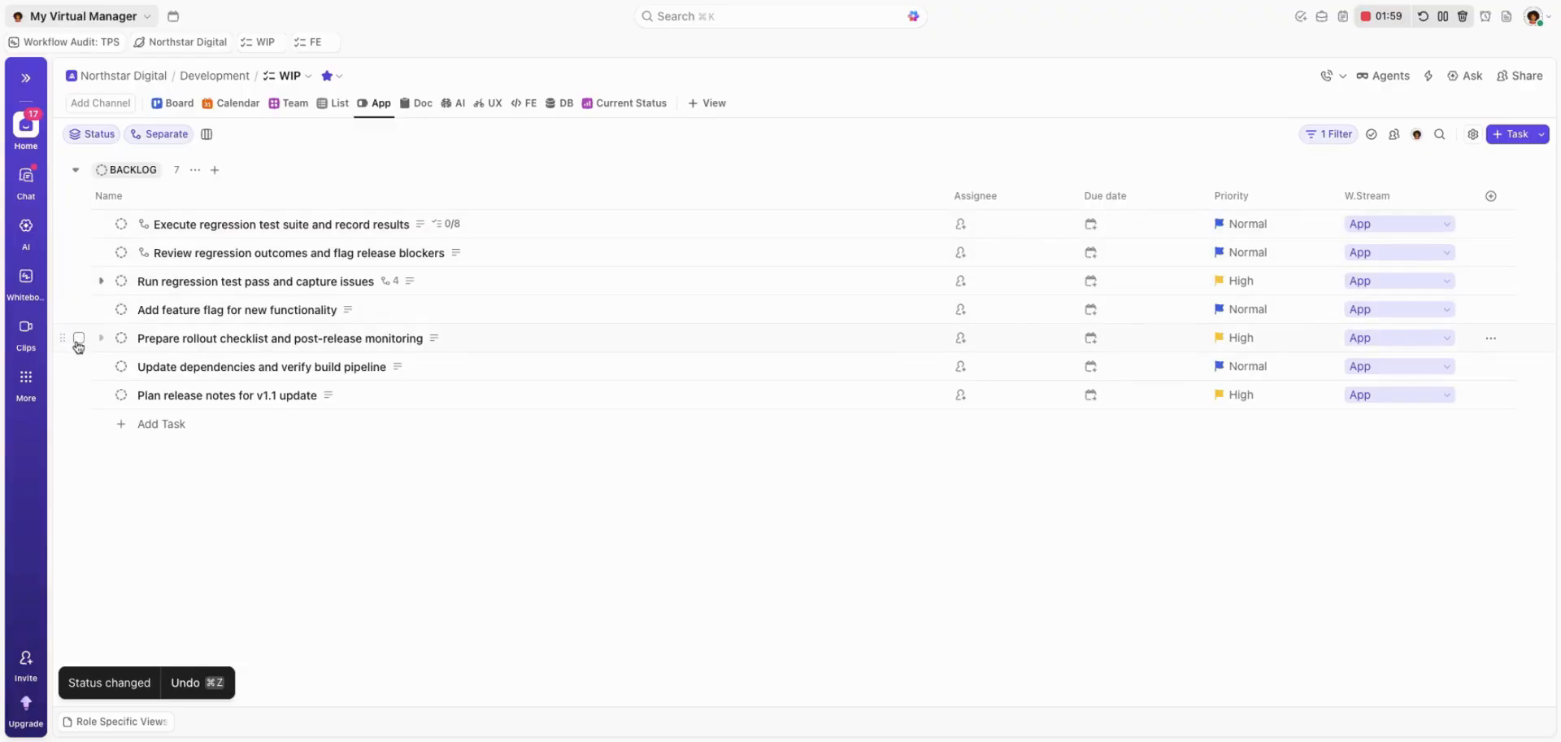
pyautogui.click(79, 309)
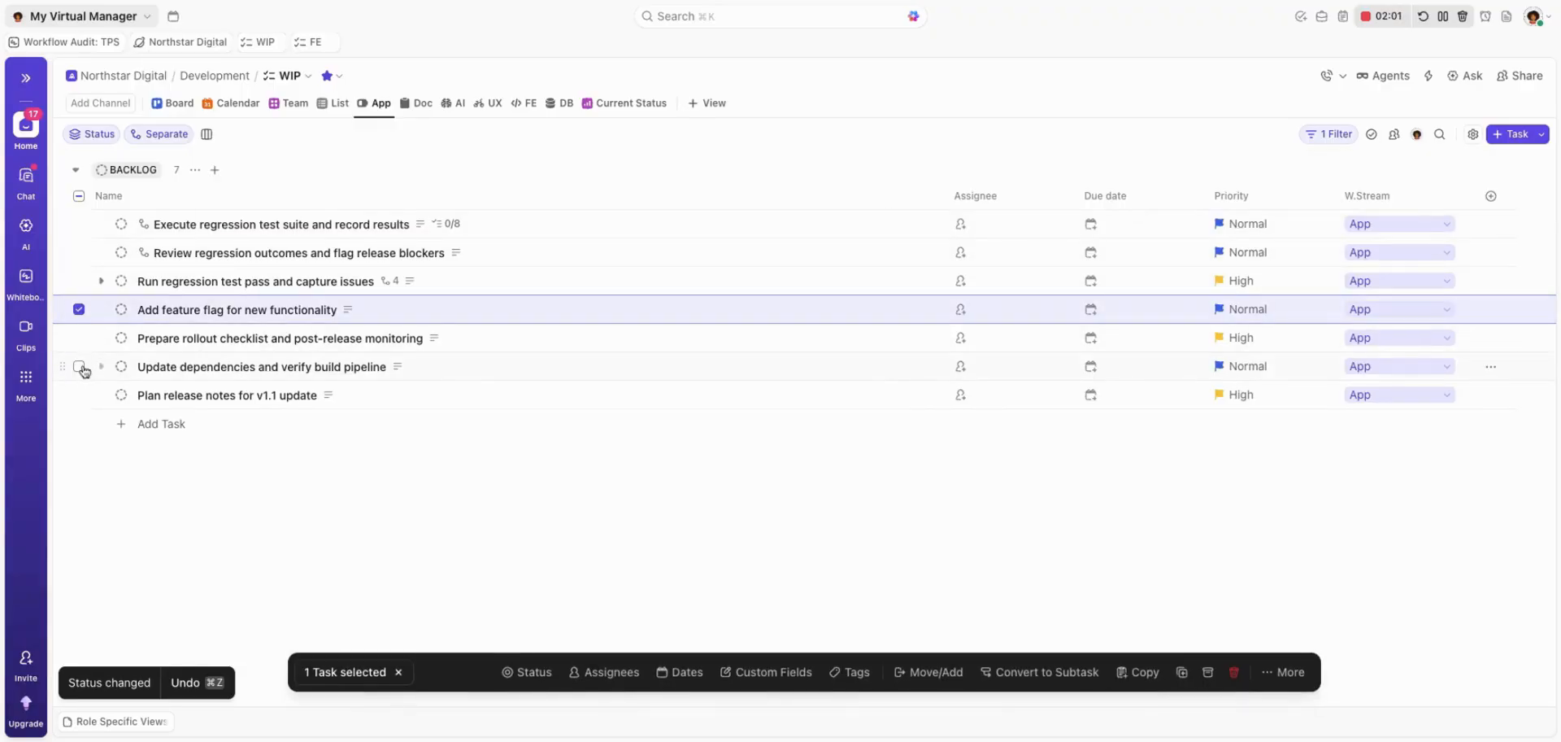
pyautogui.click(74, 307)
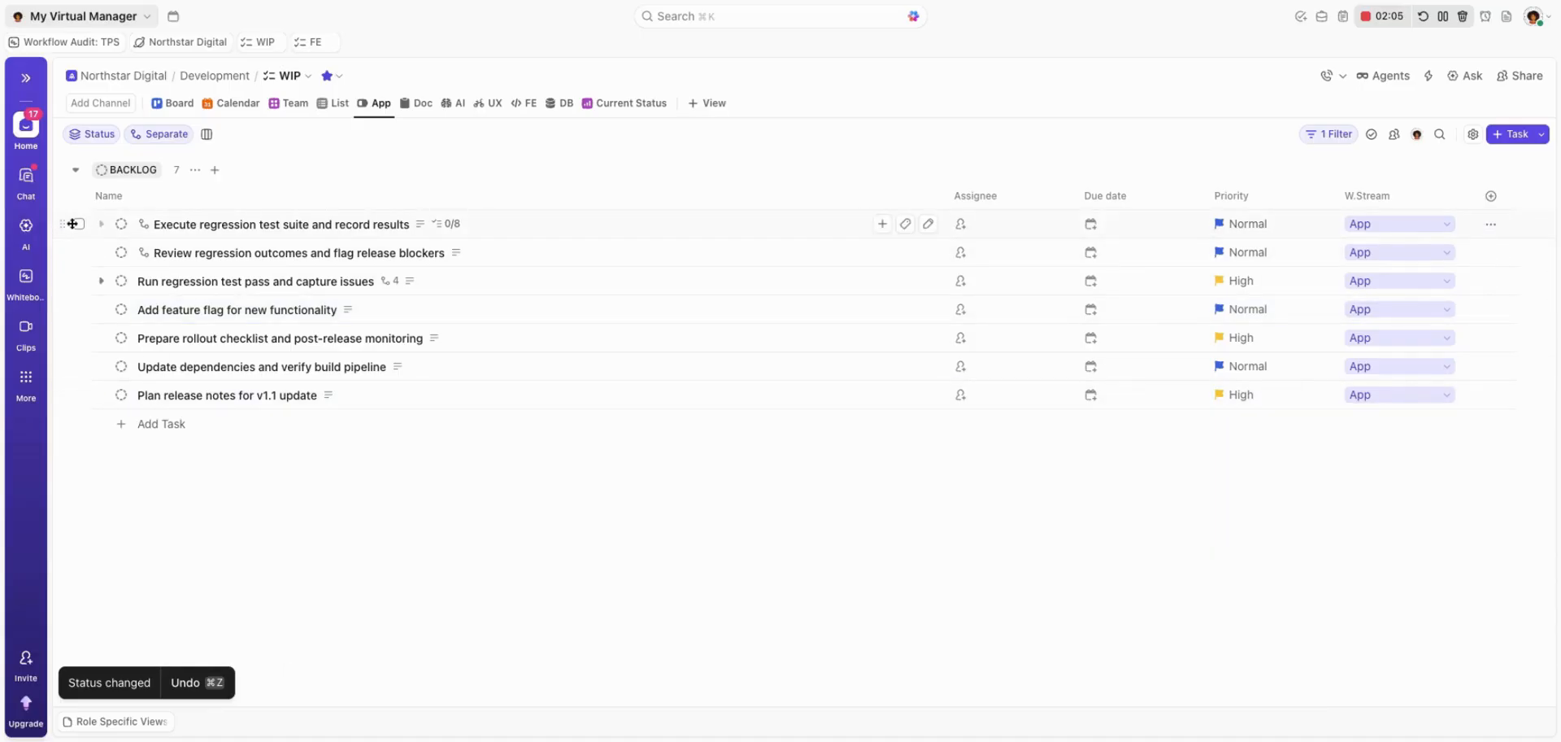
pyautogui.click(76, 224)
pyautogui.click(78, 254)
pyautogui.click(78, 281)
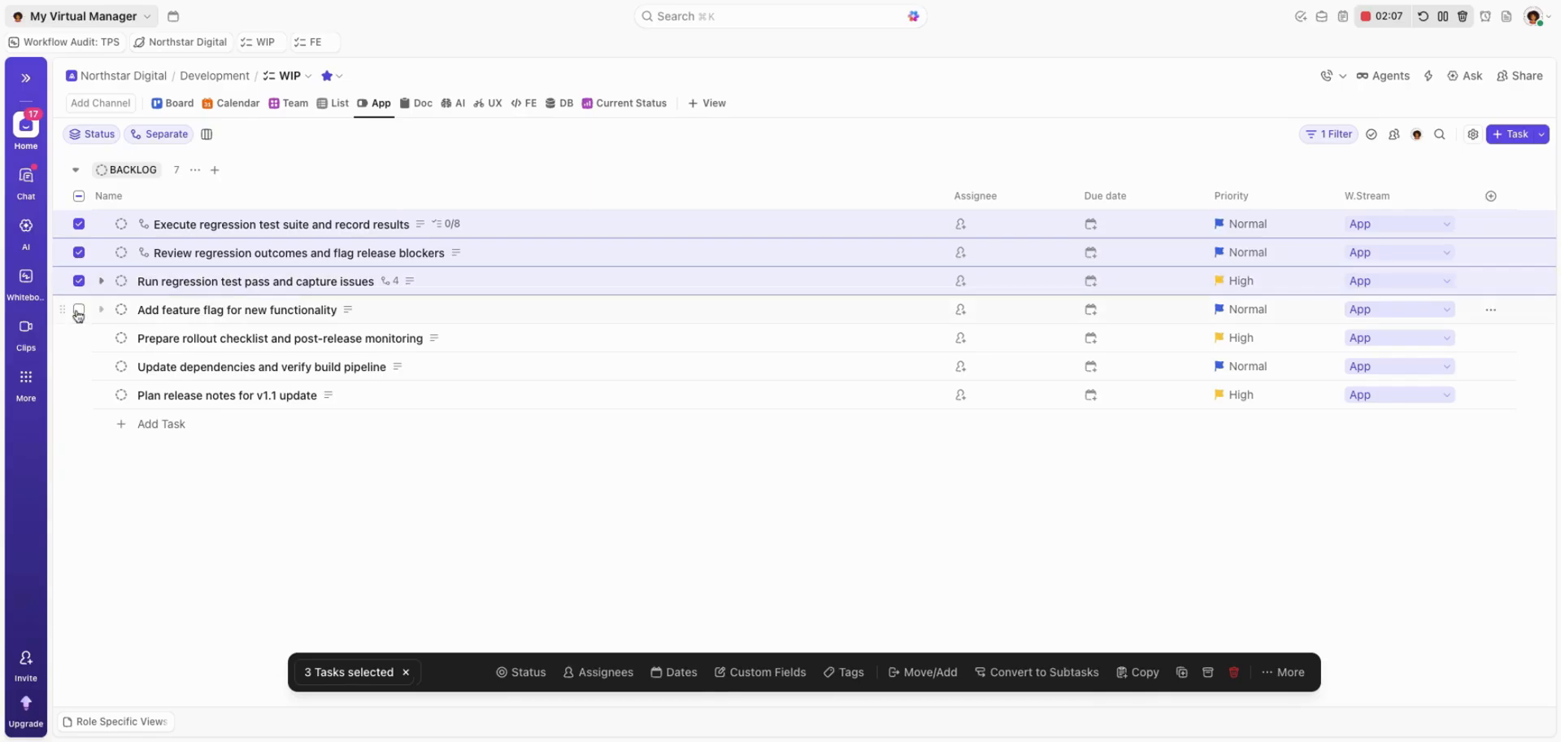
pyautogui.click(78, 310)
pyautogui.click(78, 338)
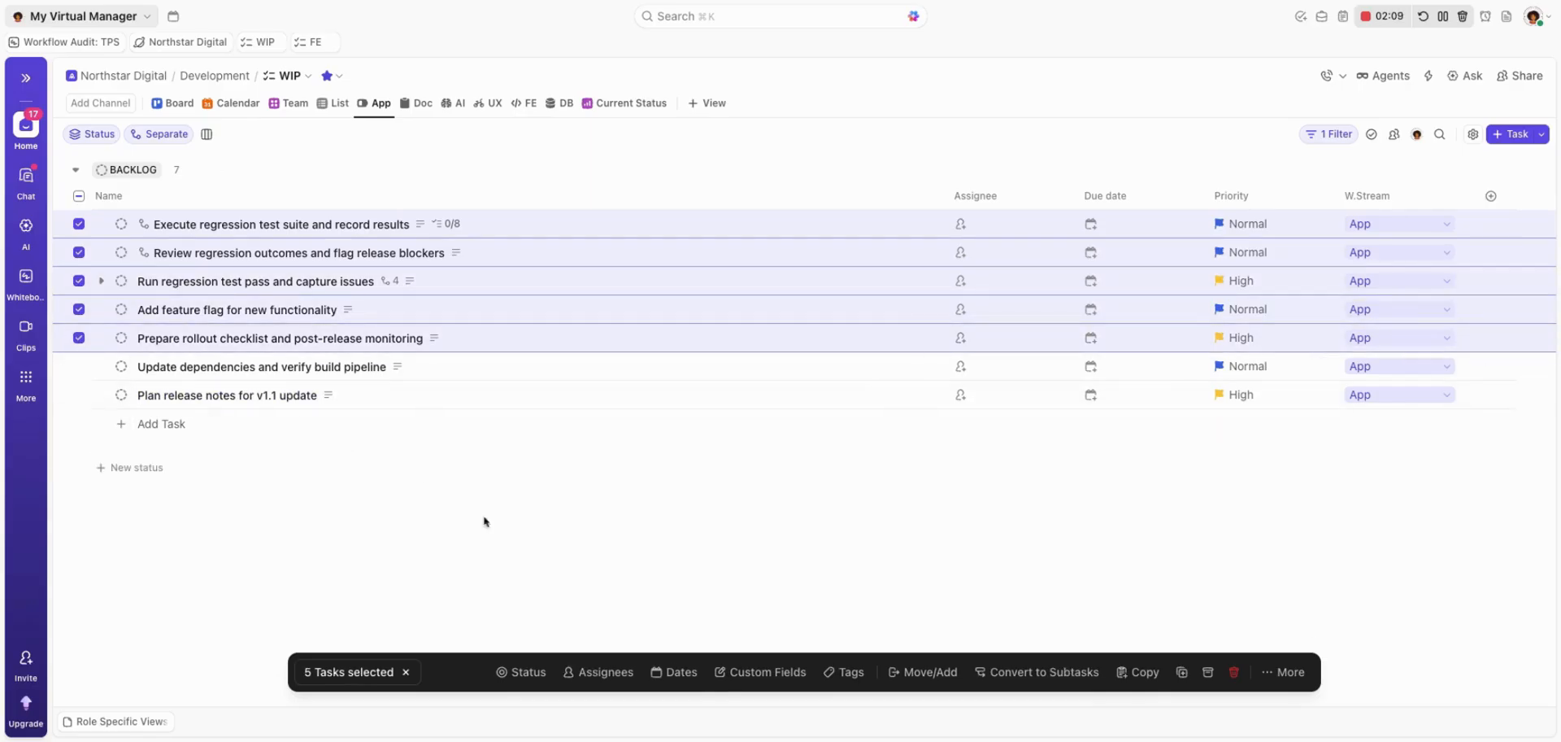
pyautogui.click(79, 337)
pyautogui.click(79, 309)
pyautogui.click(522, 672)
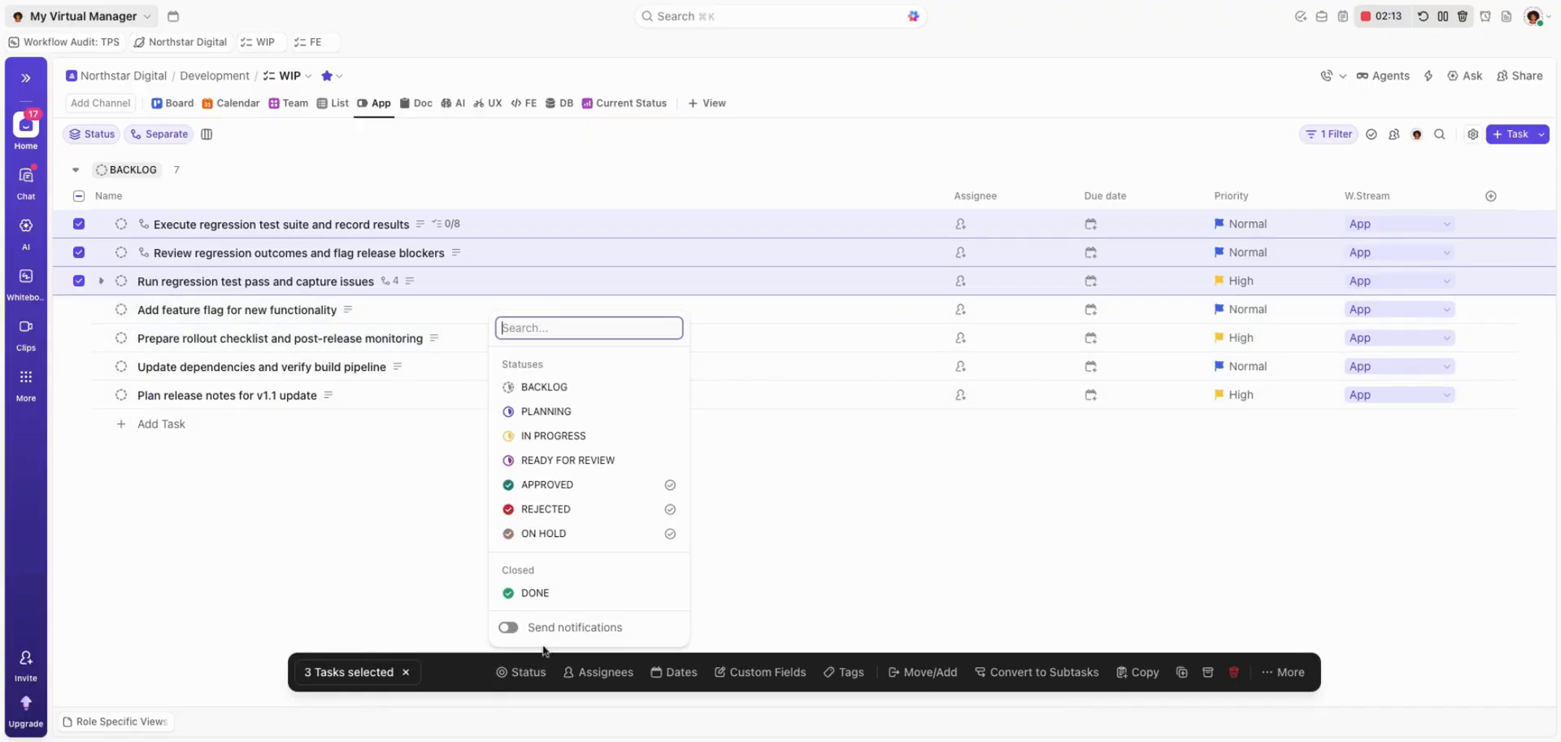
pyautogui.click(536, 592)
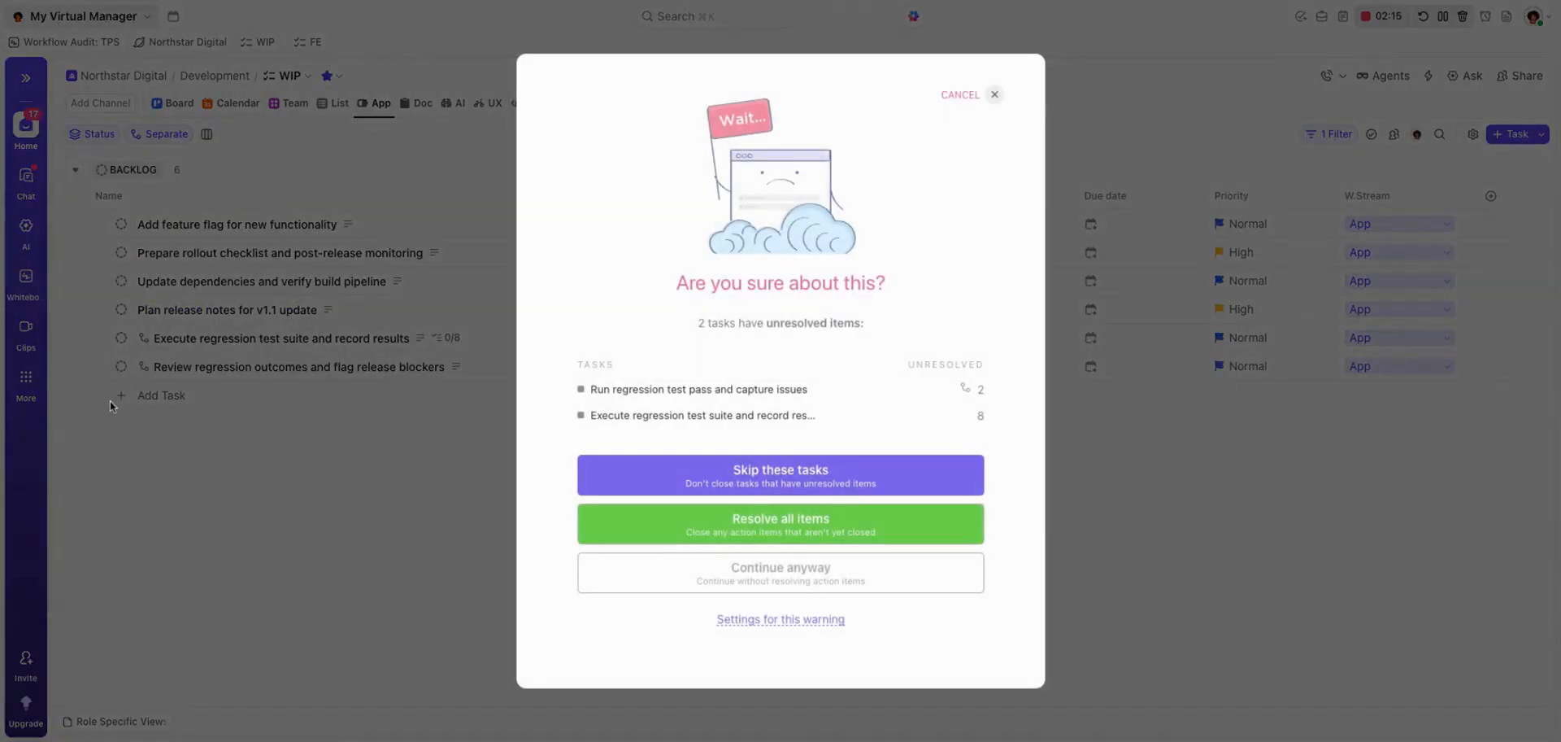
pyautogui.click(771, 525)
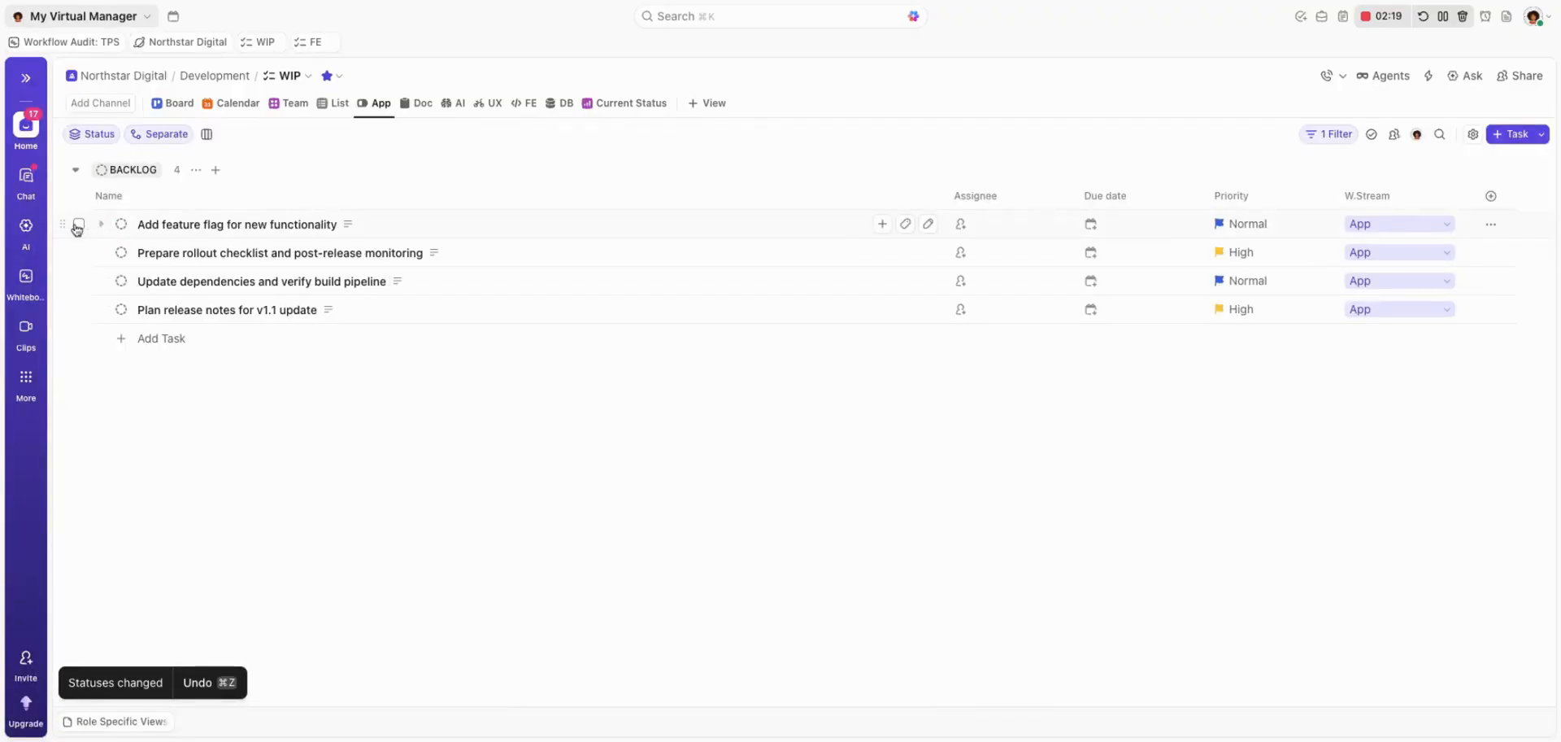
# In the App view, set "Add feature flag for new functionality" and "Prepare rollout checklist and post-release monitoring" to IN PROGRESS in bulk and clear the selection.
pyautogui.click(78, 224)
pyautogui.click(78, 252)
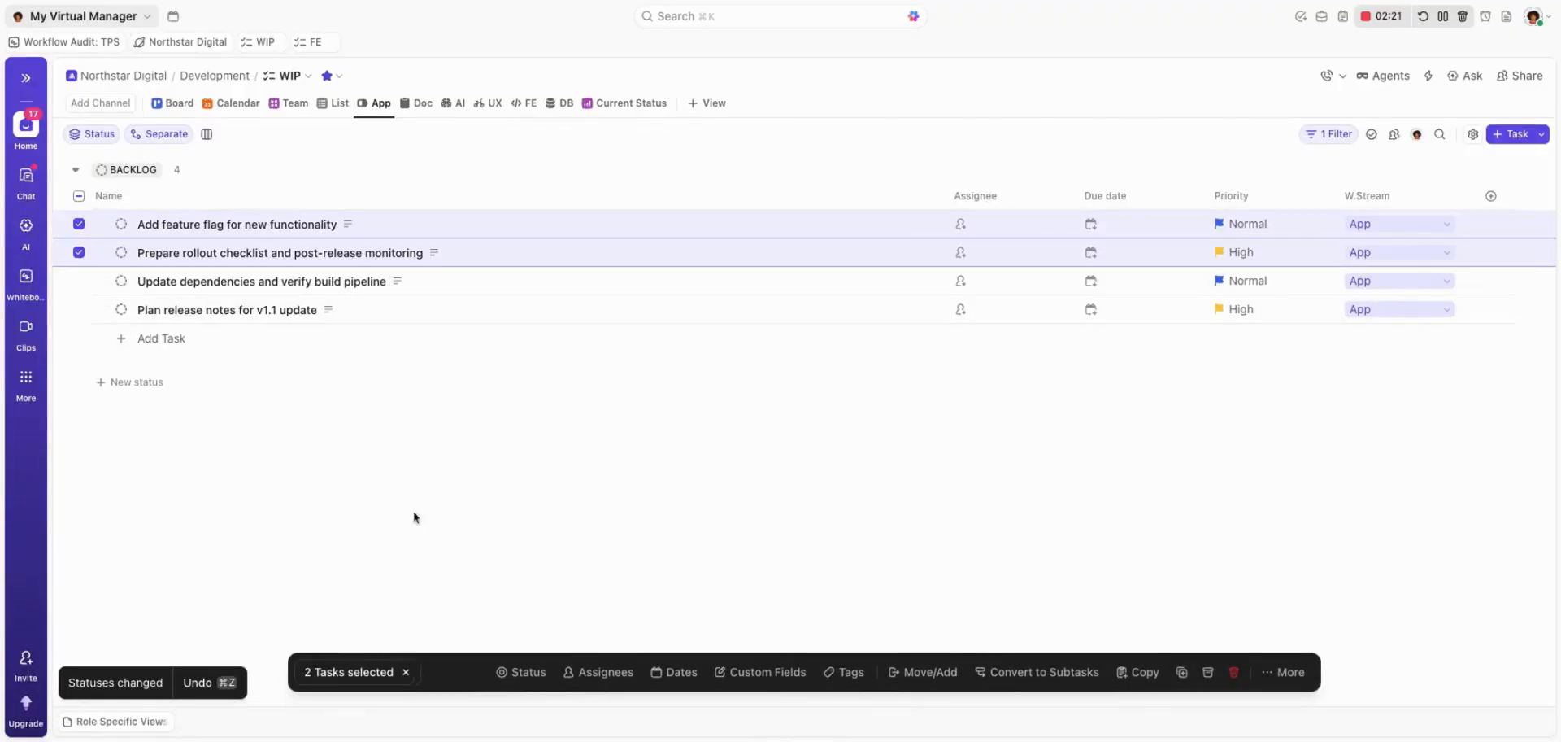
pyautogui.click(520, 672)
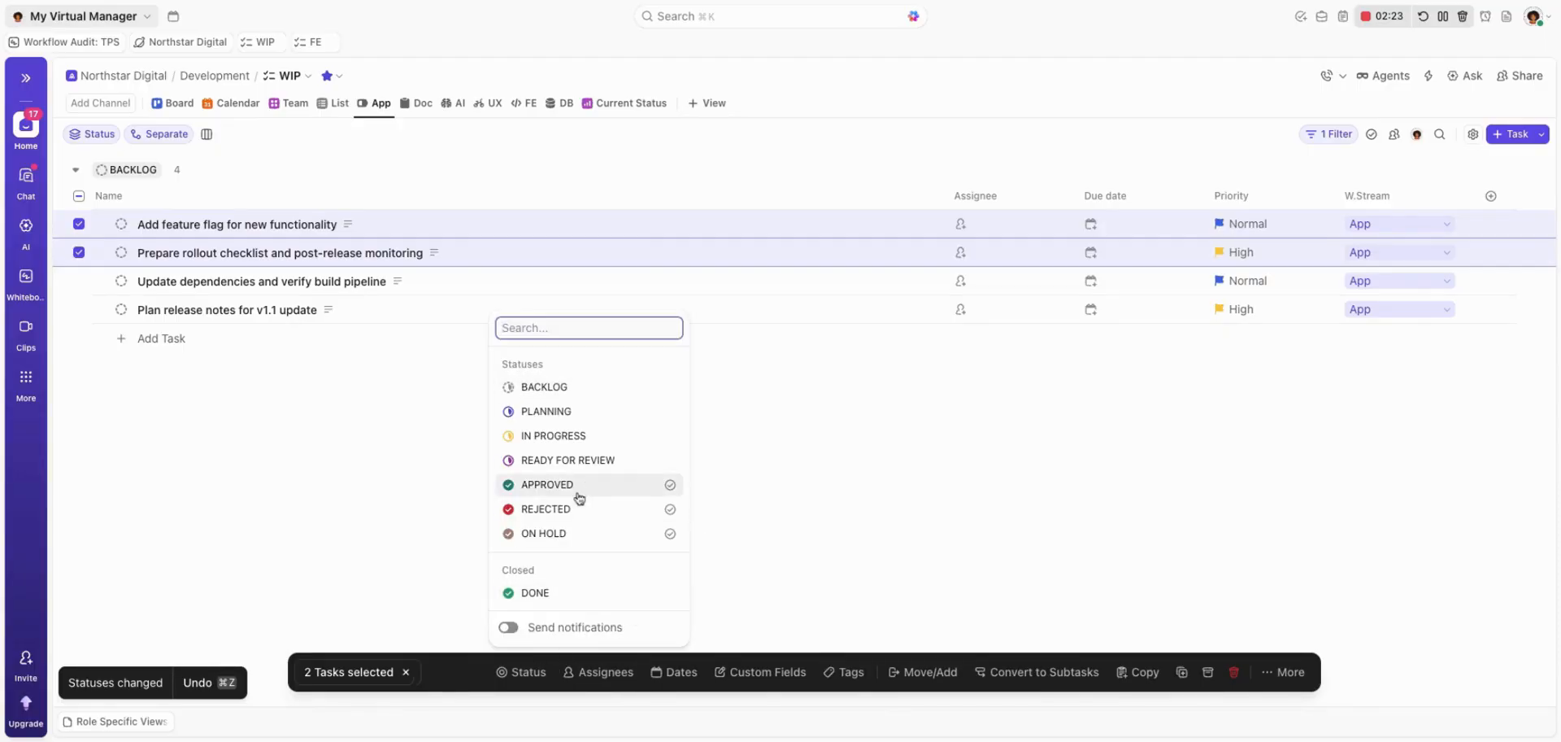
pyautogui.click(577, 438)
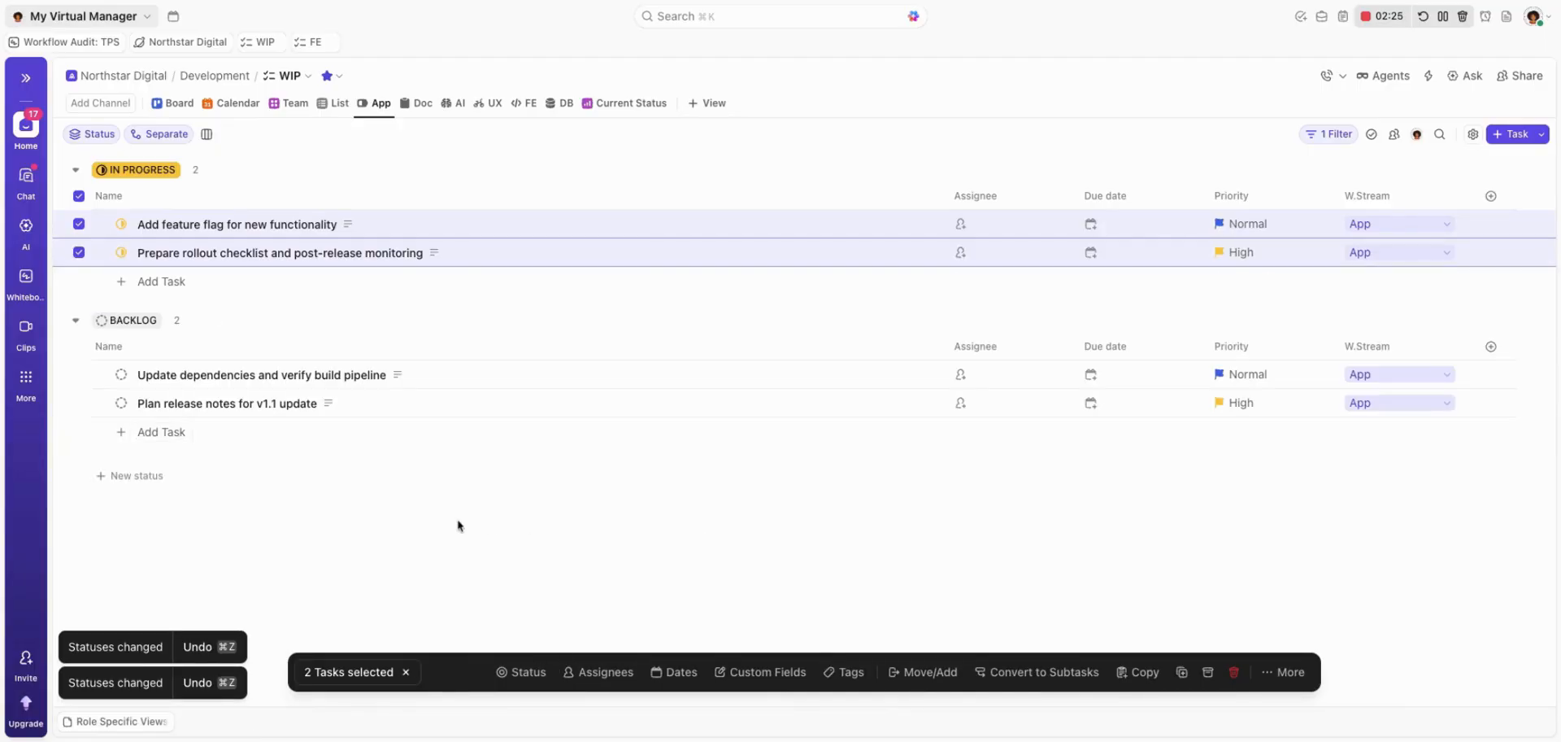
pyautogui.click(406, 672)
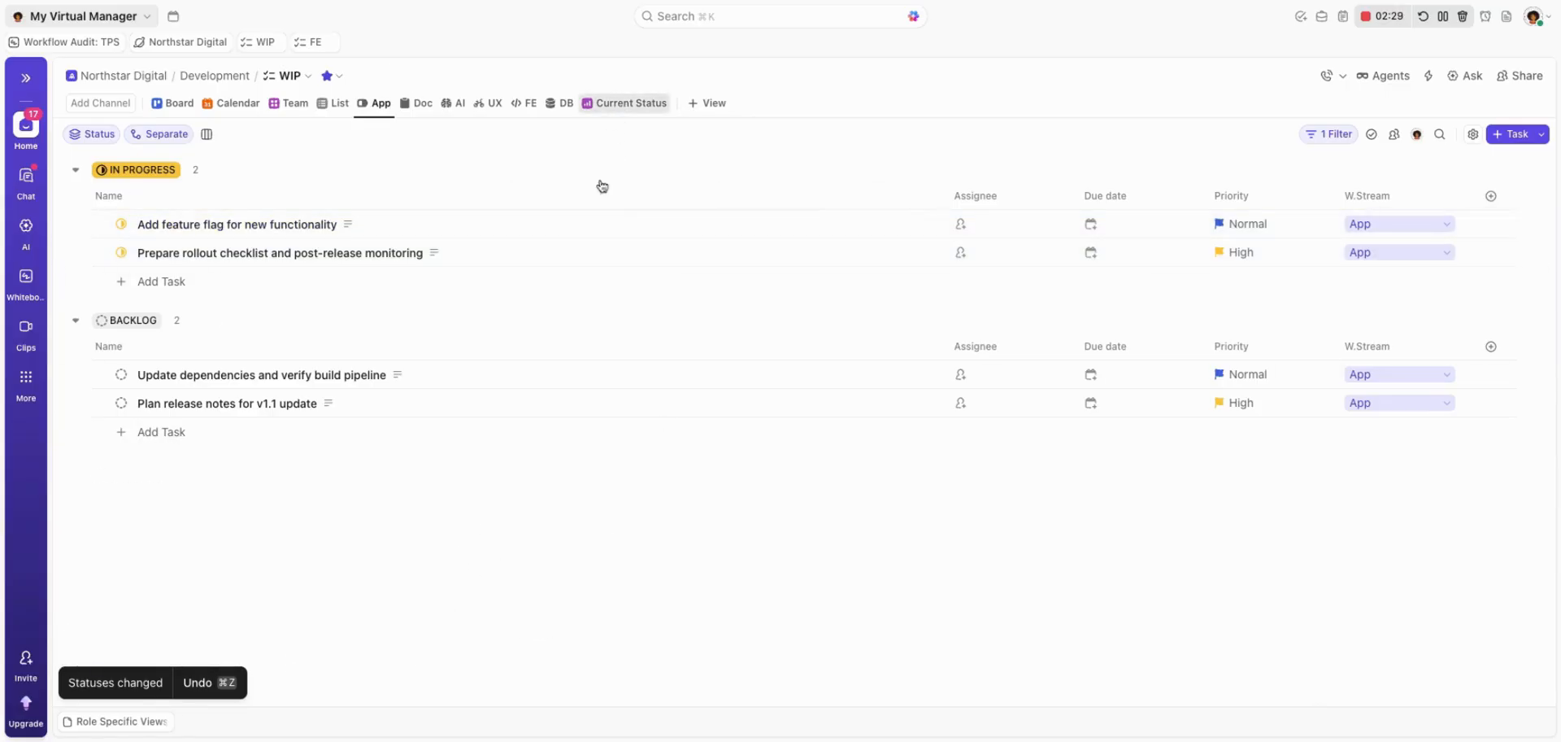
# Return to the Current Status dashboard and rename the donut chart card to "Open Tasks by Workstream".
pyautogui.click(631, 104)
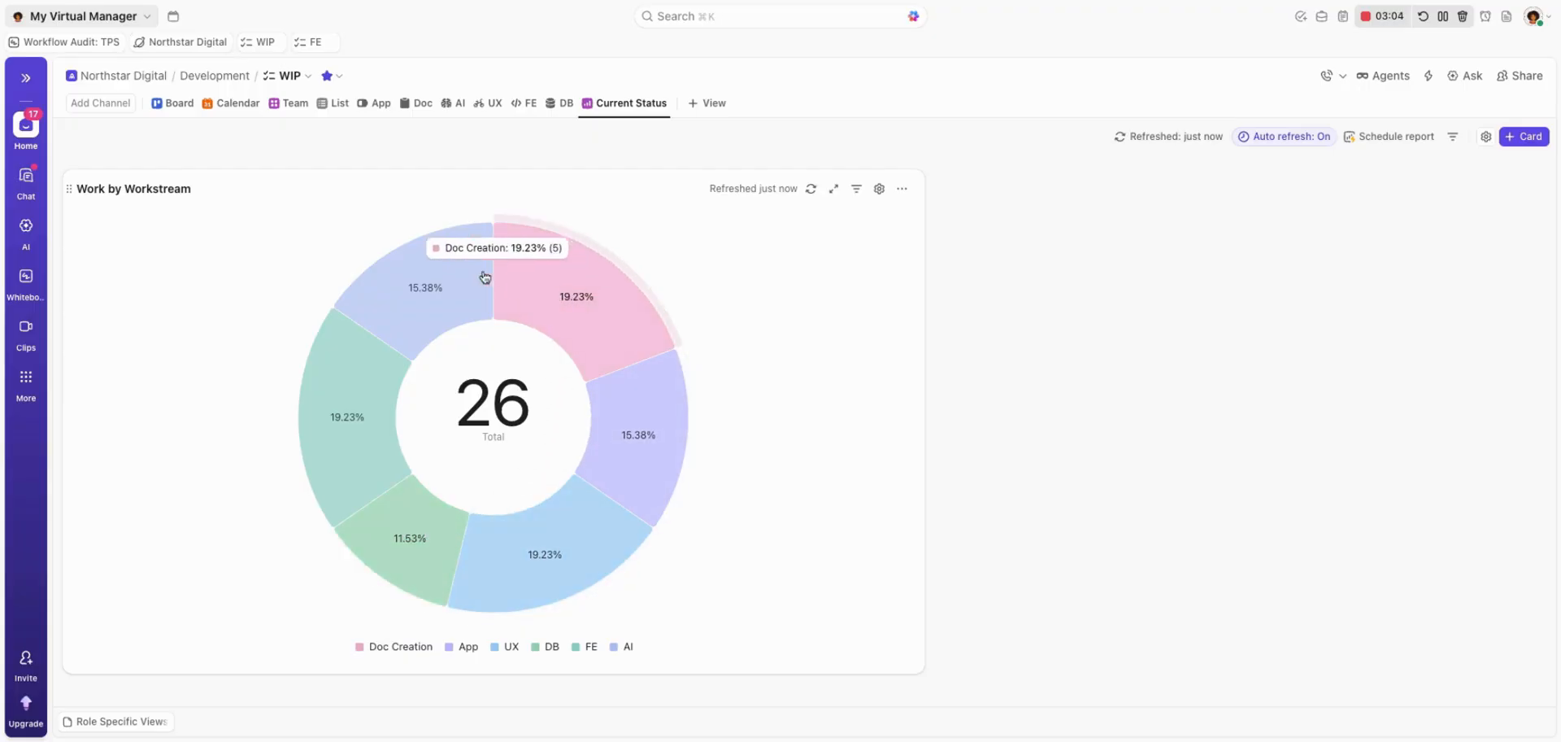
pyautogui.doubleClick(90, 190)
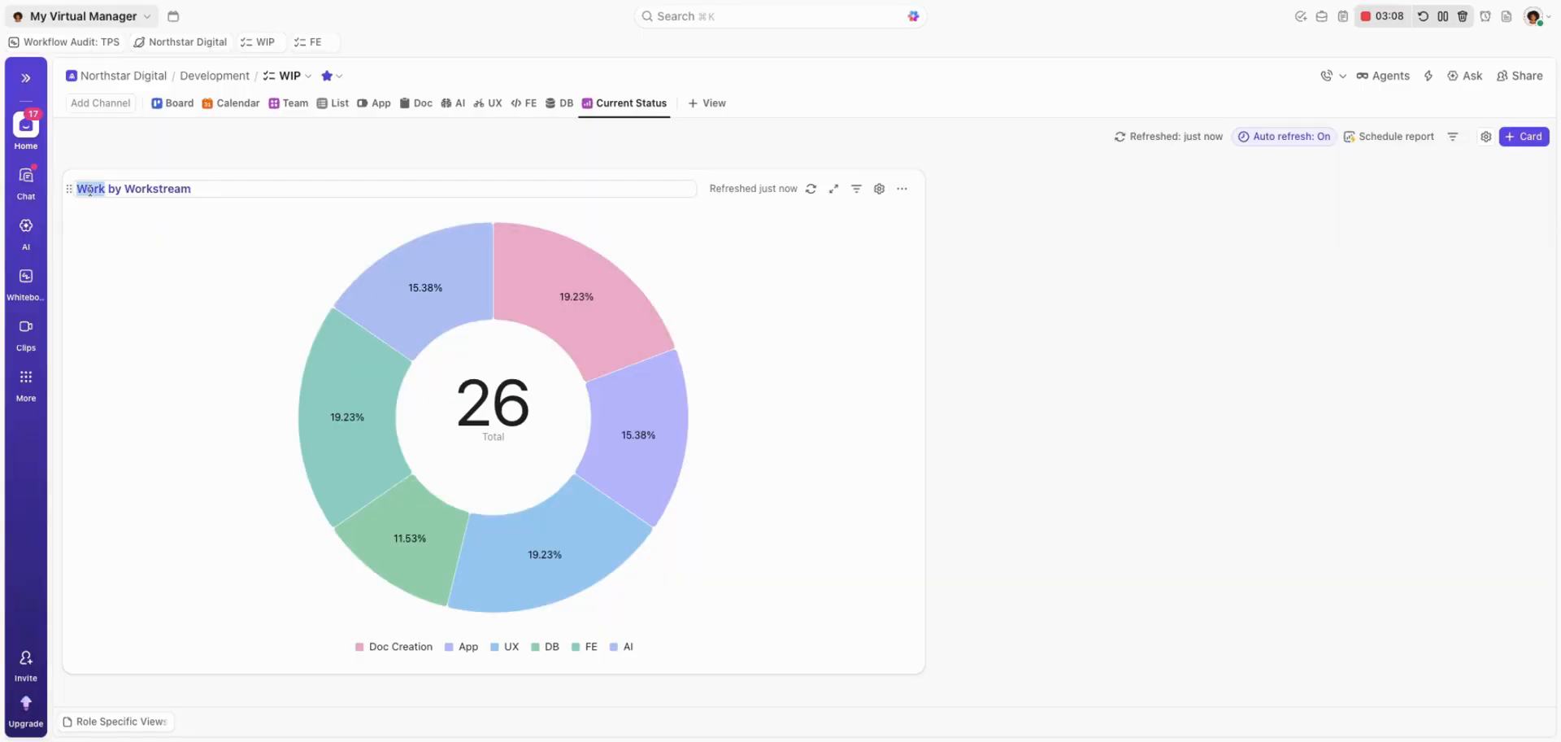
pyautogui.write('Open Tasks')
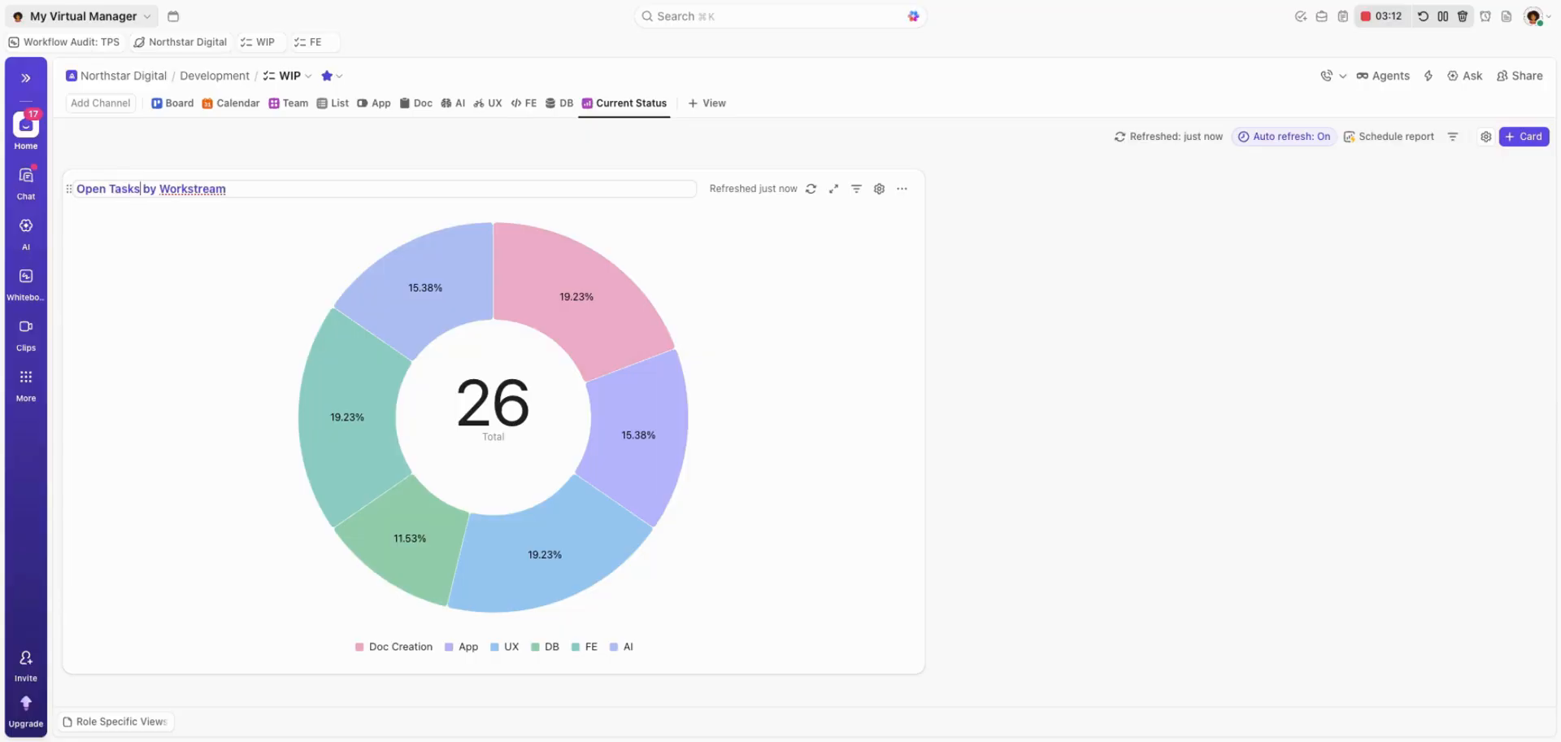
pyautogui.press('Return')
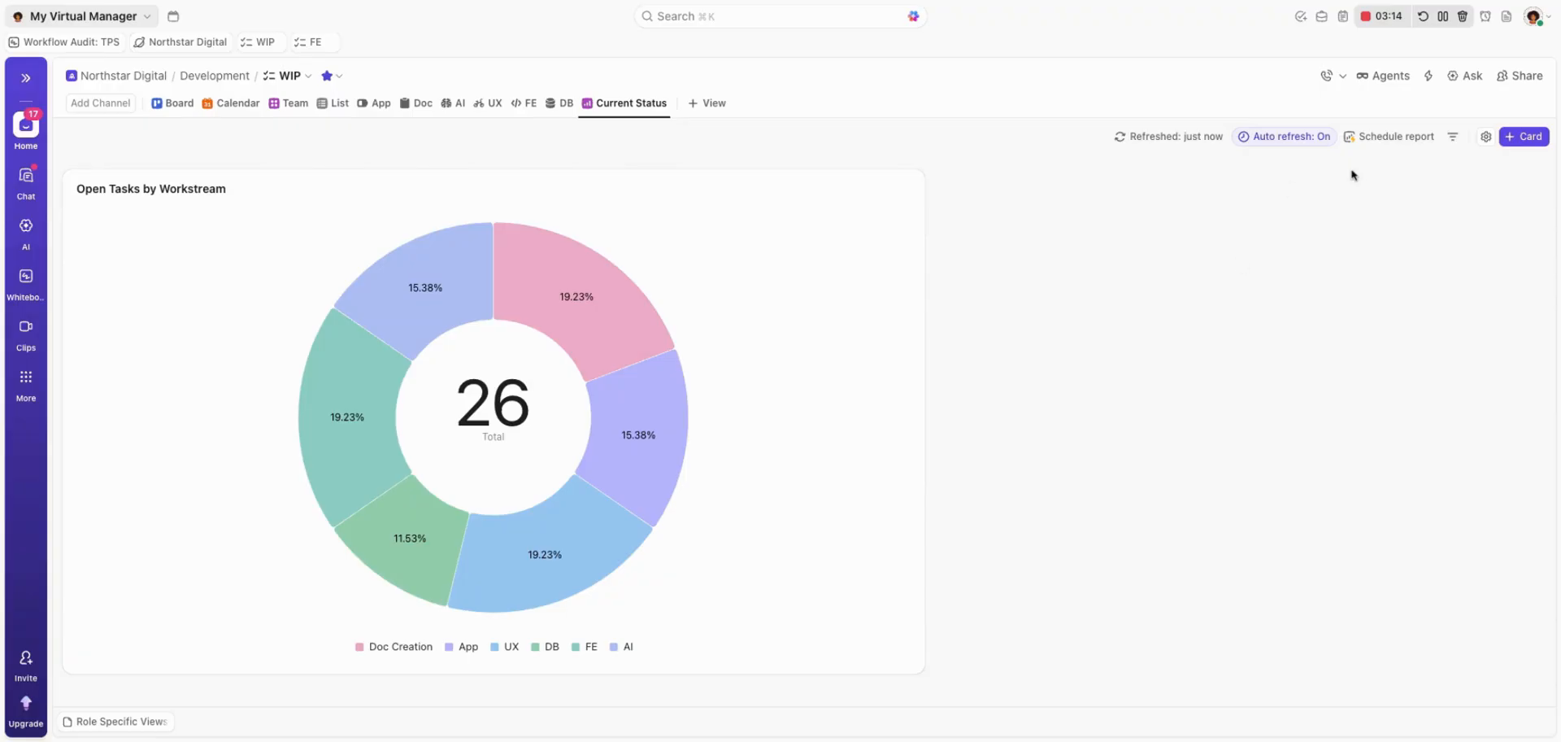
# Resize the Open Tasks by Workstream card to be narrower and slightly taller, leaving room beside it for another card.
pyautogui.moveTo(926, 235); pyautogui.dragTo(749, 231)
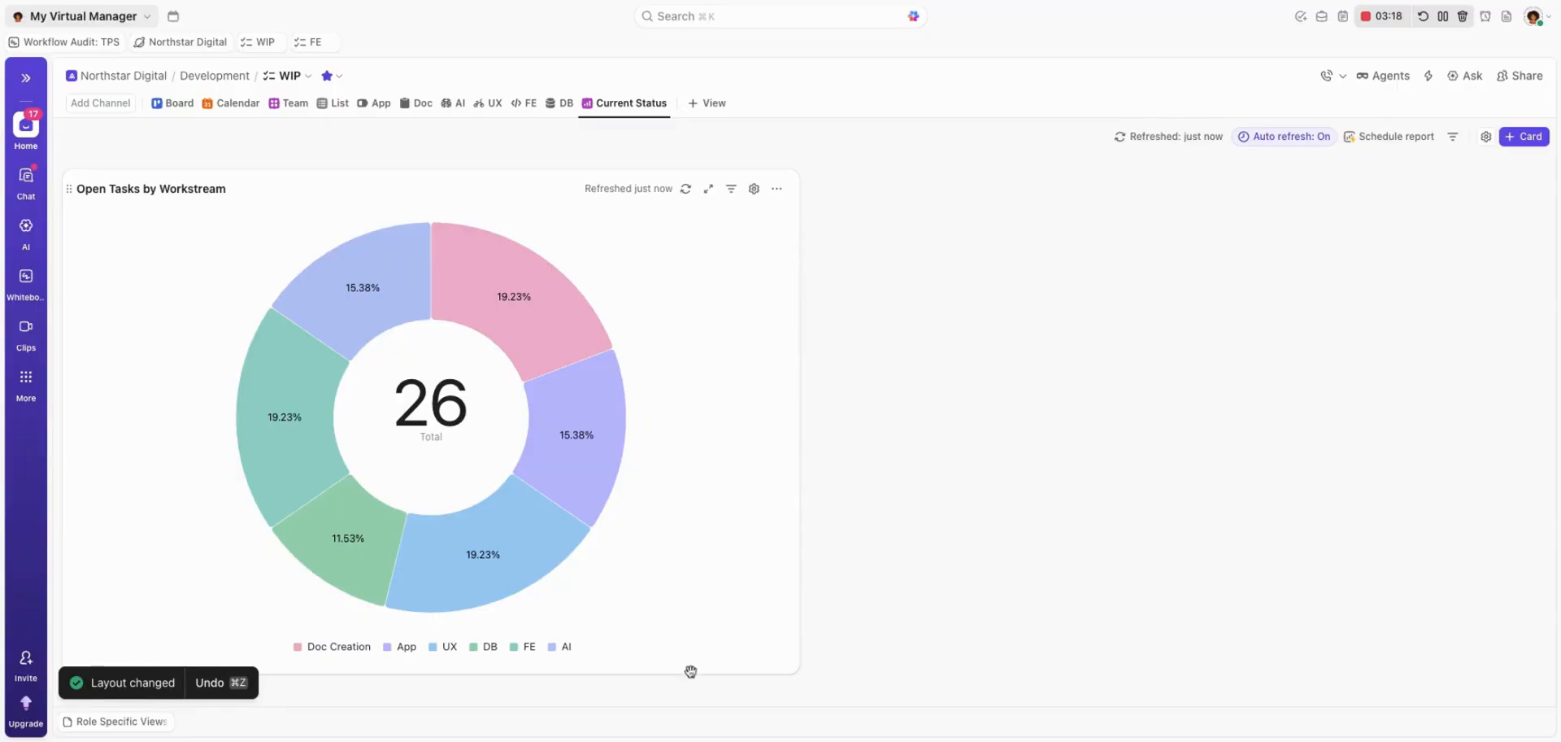
pyautogui.moveTo(687, 673); pyautogui.dragTo(648, 708)
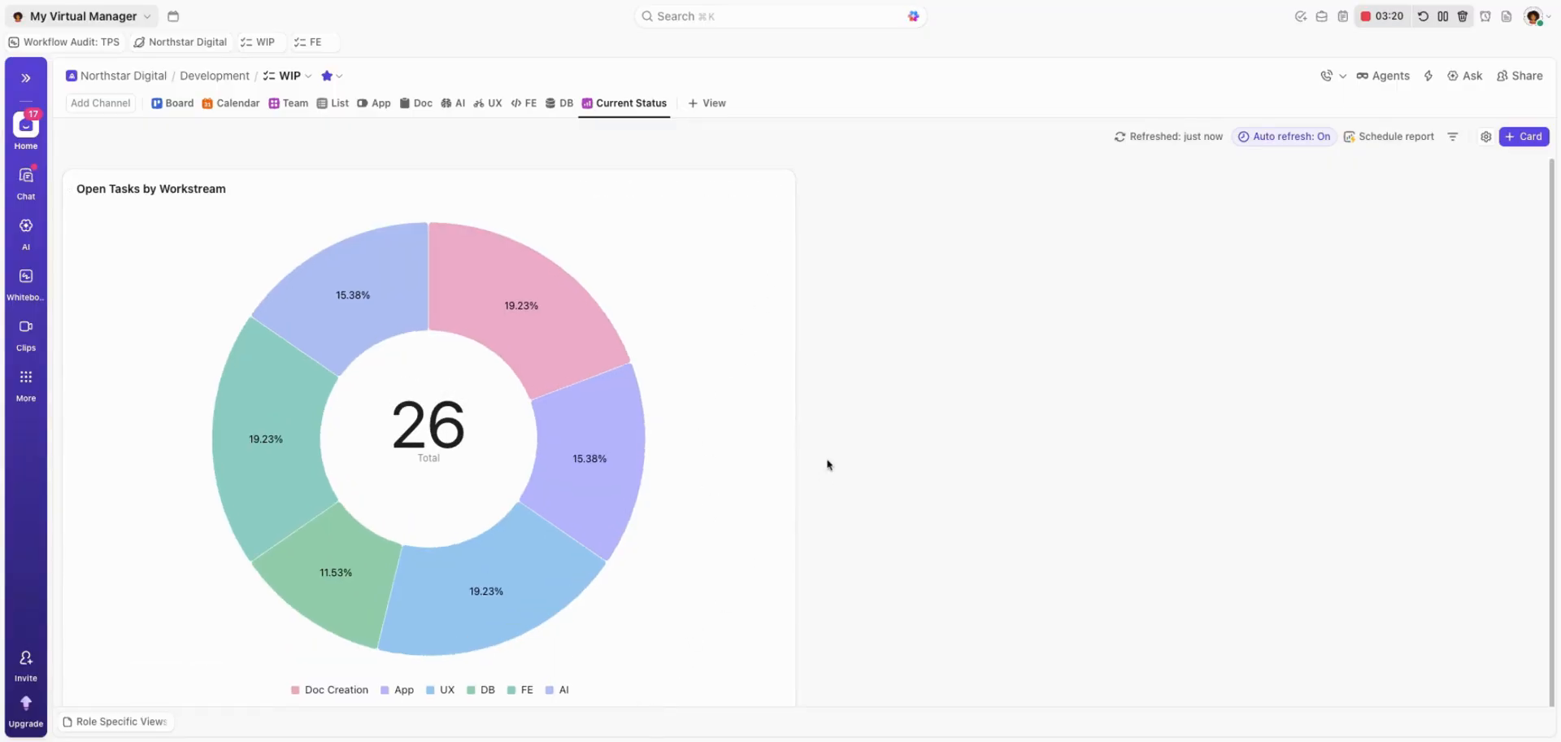
pyautogui.moveTo(799, 411); pyautogui.dragTo(720, 401)
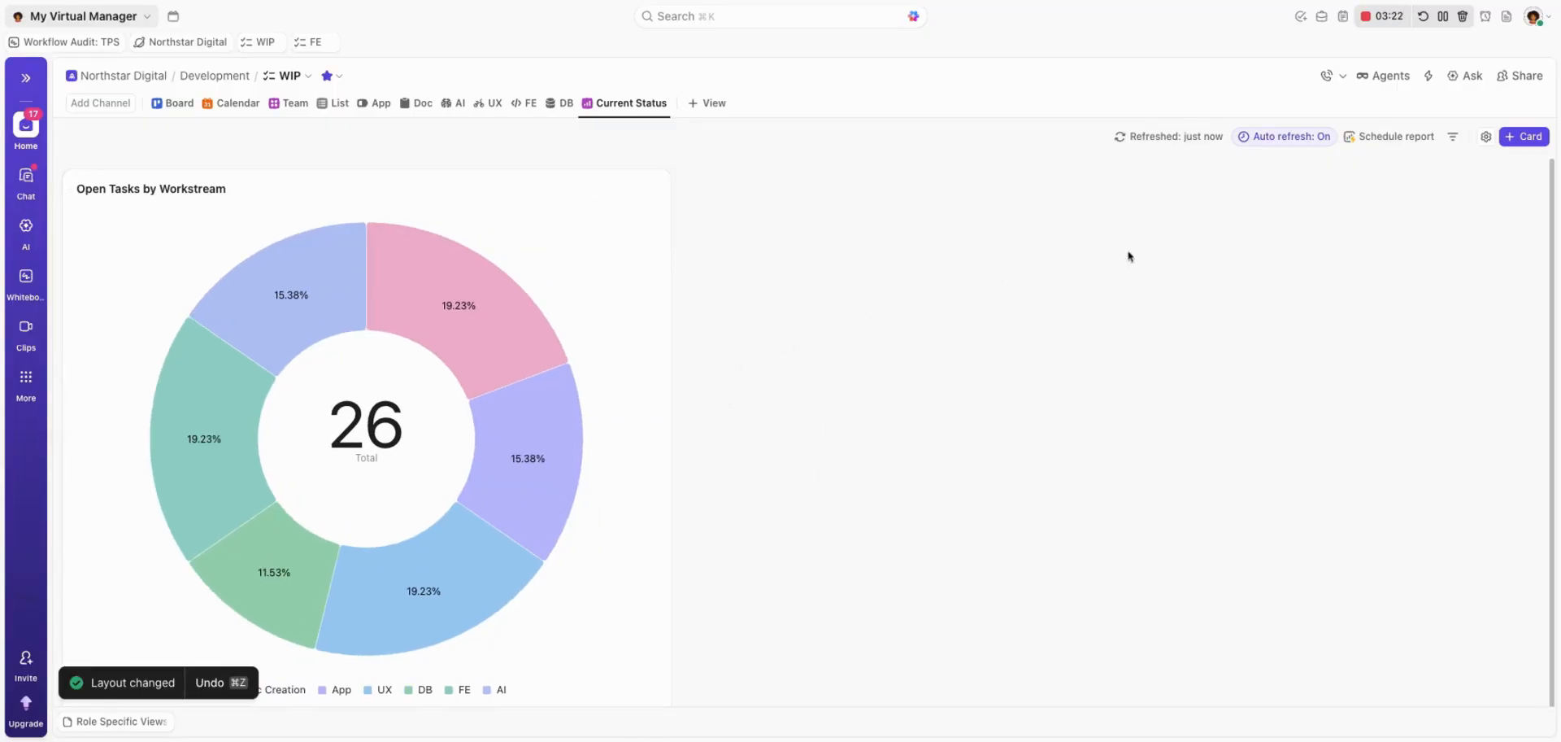
# Add a custom Battery Chart card beside the donut chart and widen it to fill the rest of the row.
pyautogui.click(1526, 137)
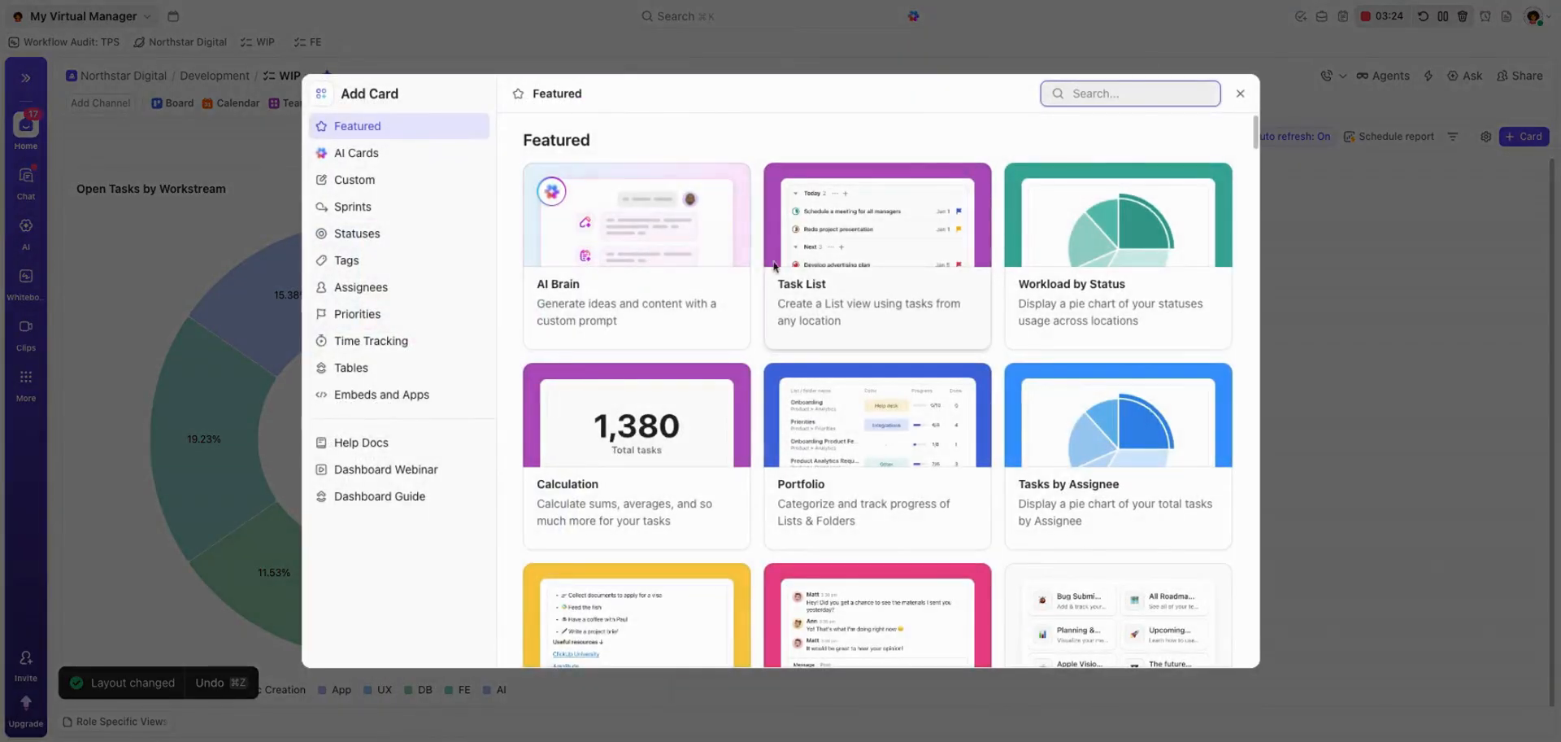
pyautogui.click(355, 179)
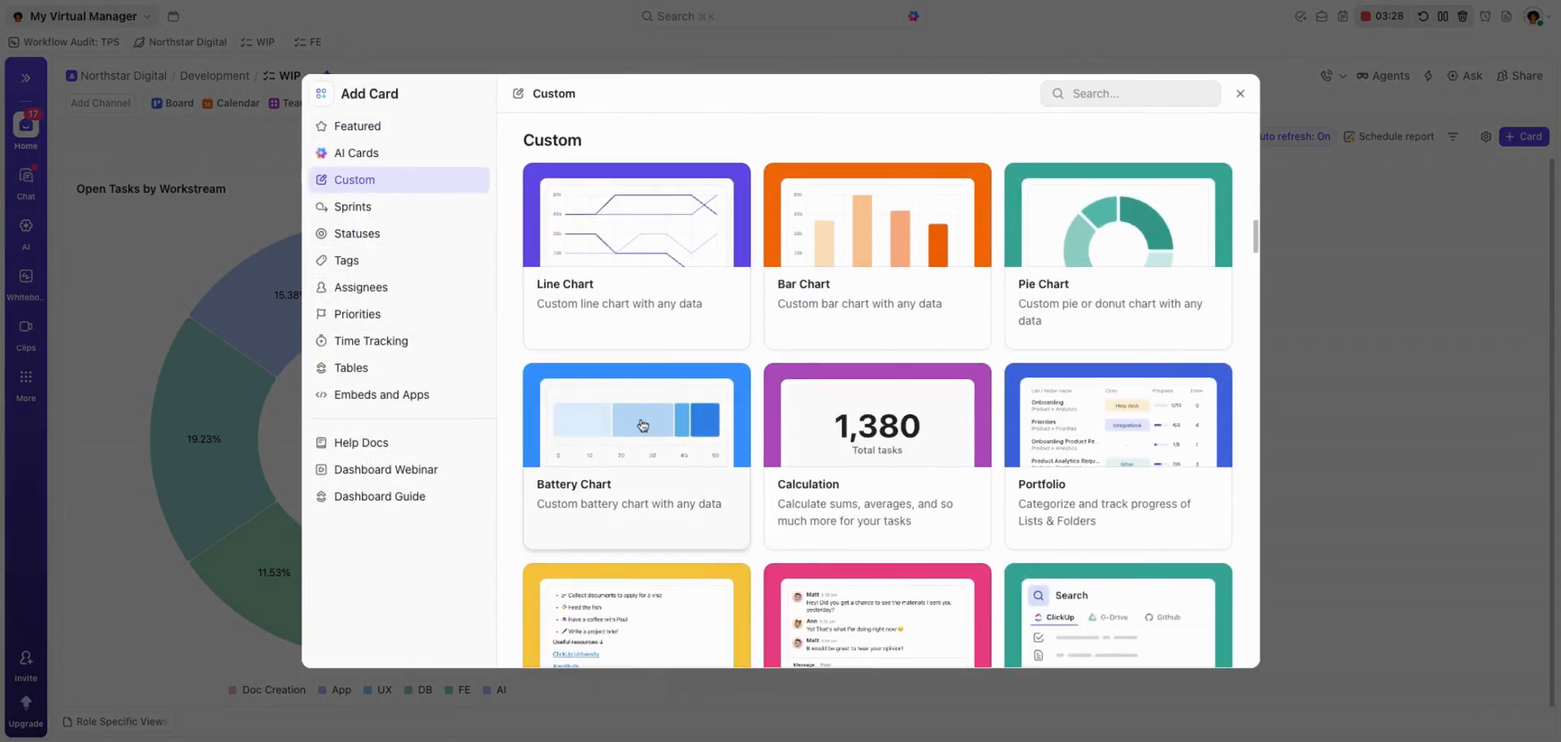
pyautogui.click(642, 424)
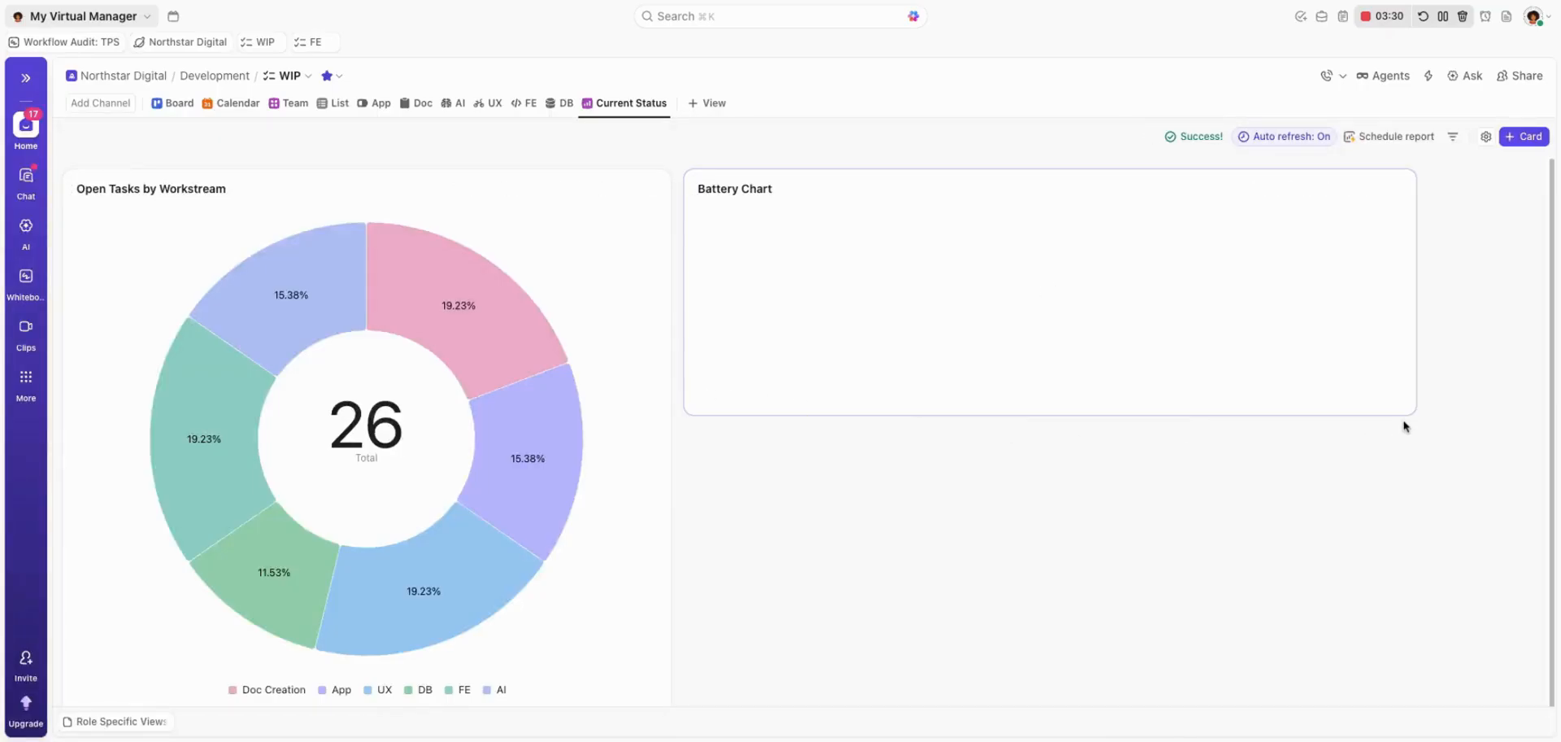
pyautogui.moveTo(1408, 408); pyautogui.dragTo(1529, 411)
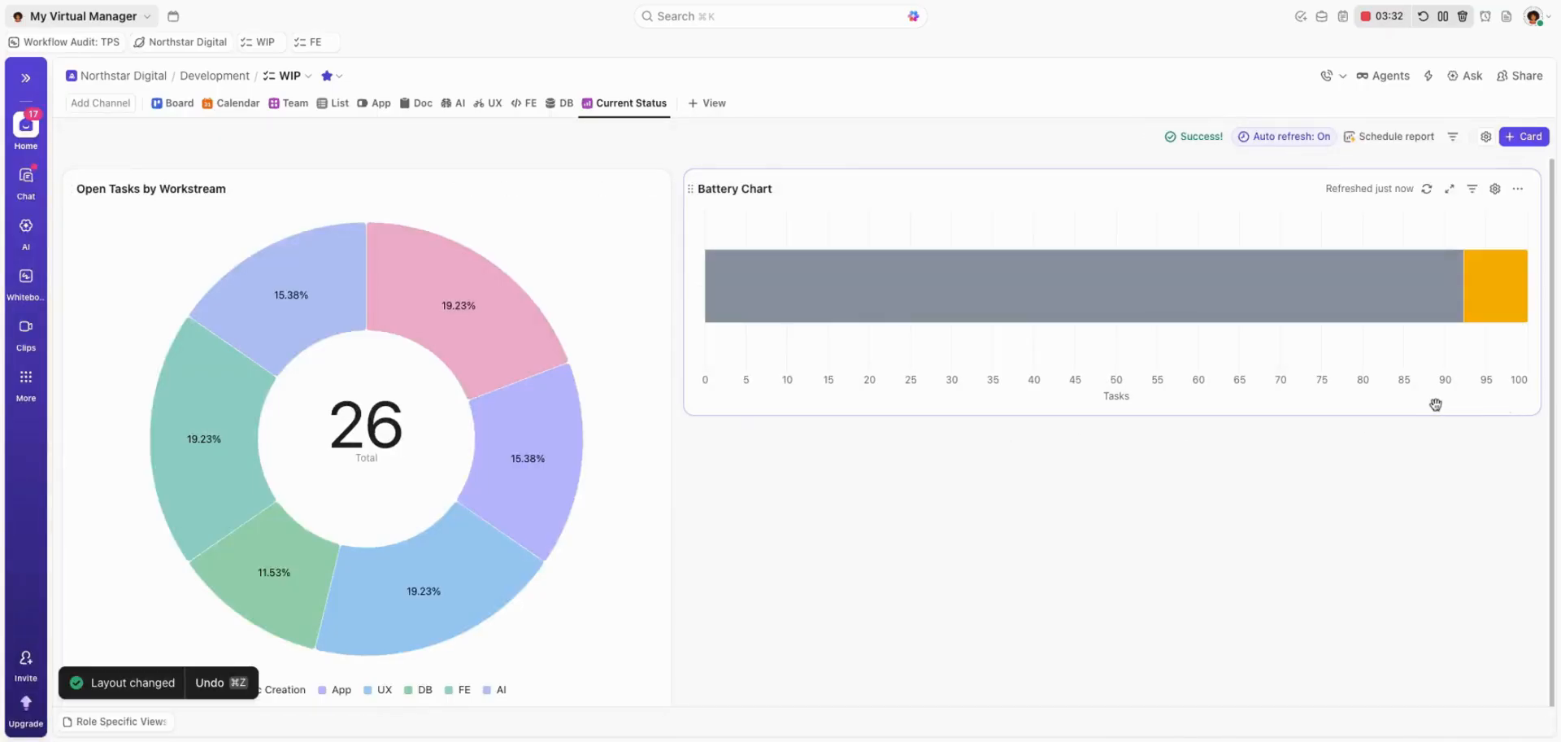
# Rename the Battery Chart card to "Overall Project Status".
pyautogui.tripleClick(775, 189)
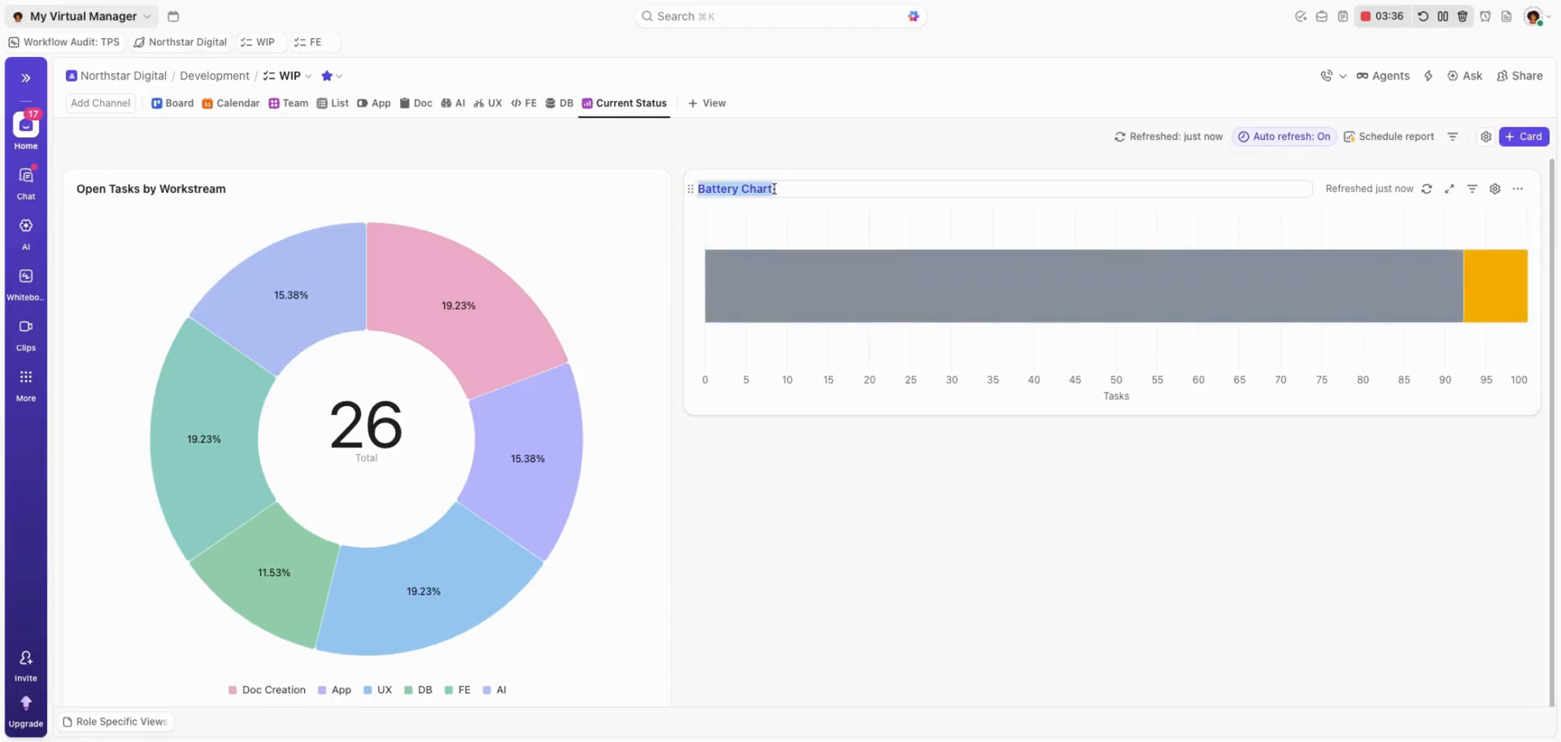
pyautogui.write('Overall Project Status')
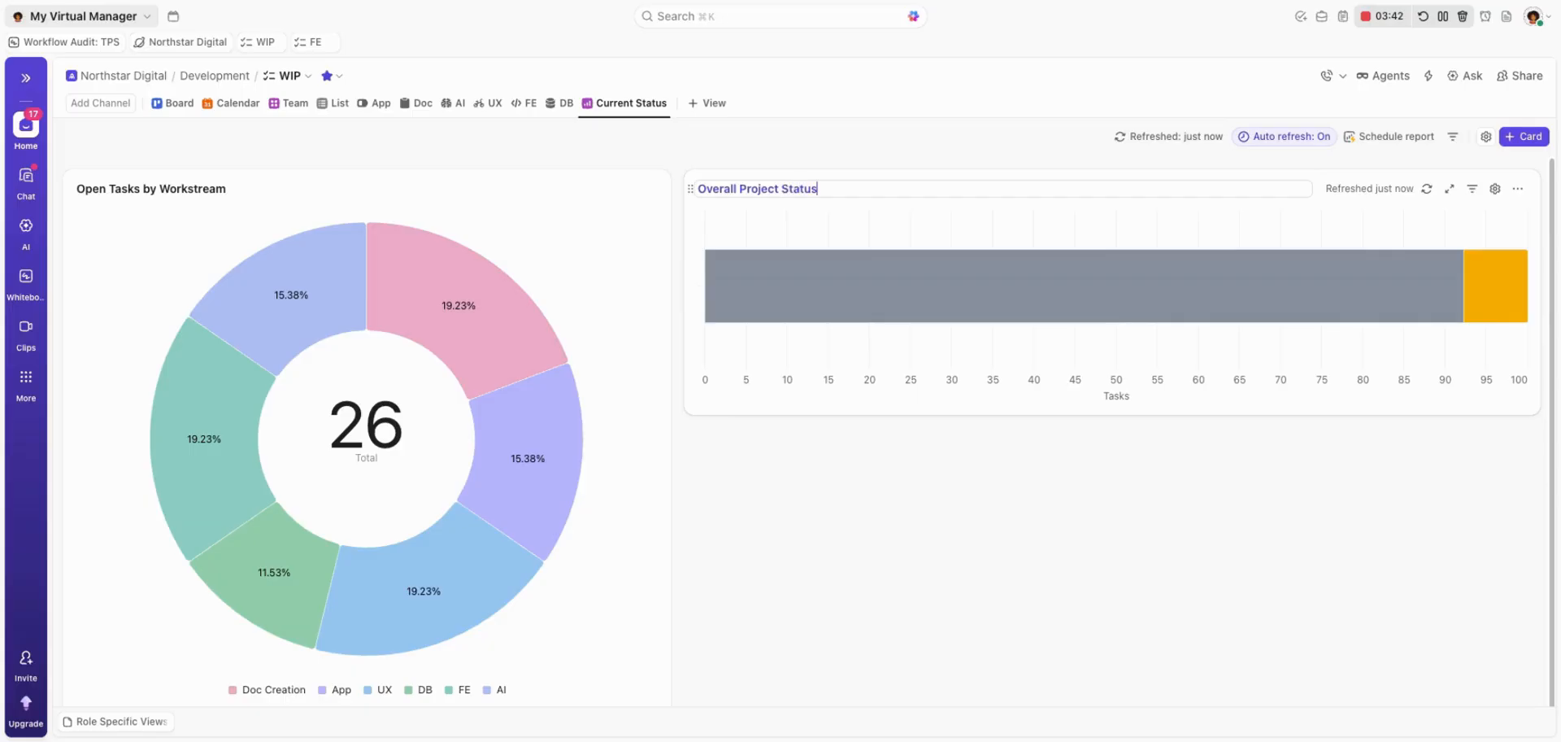
pyautogui.press('Return')
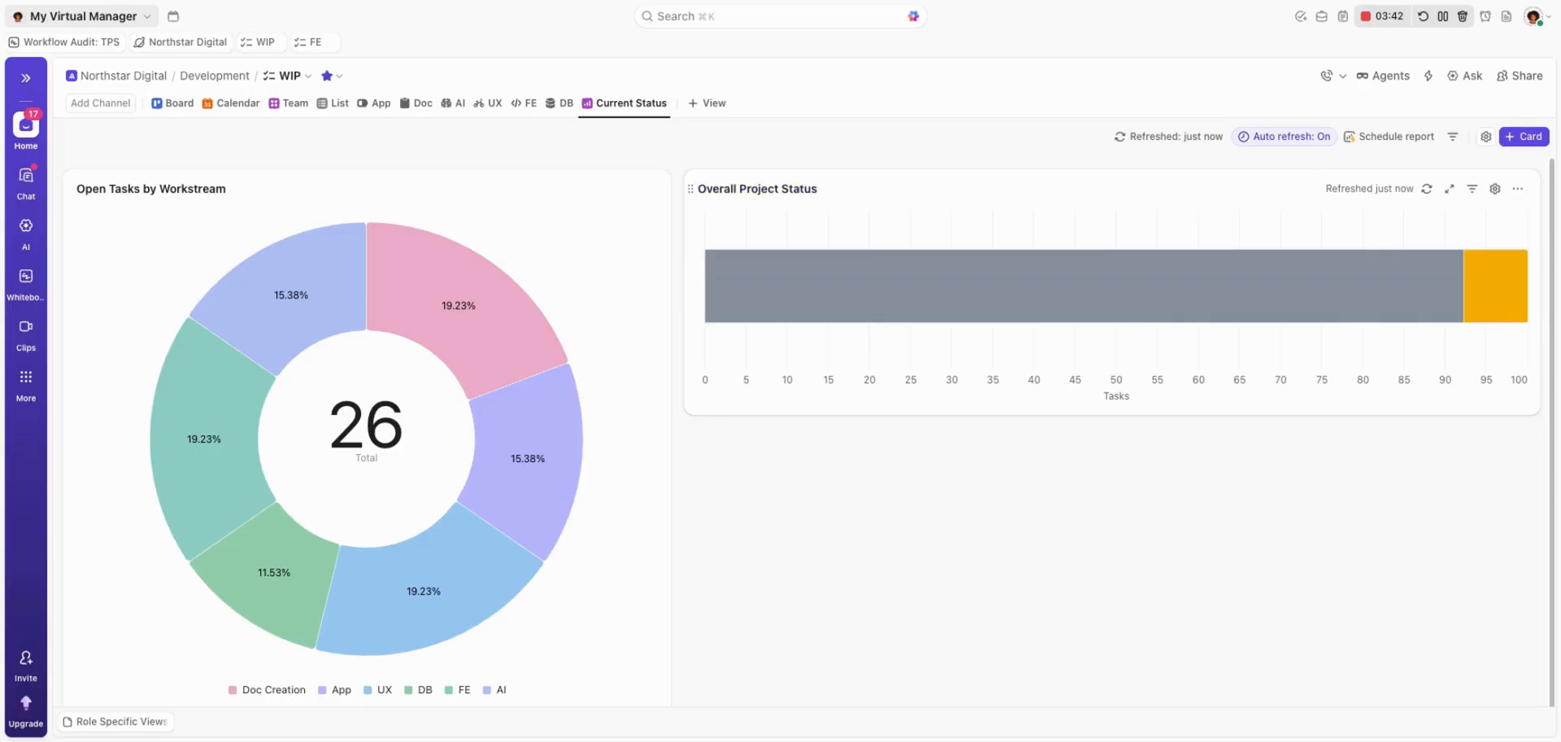
# Include closed tasks in the Overall Project Status chart, return to the dashboard and inspect the chart's status segments.
pyautogui.click(1493, 190)
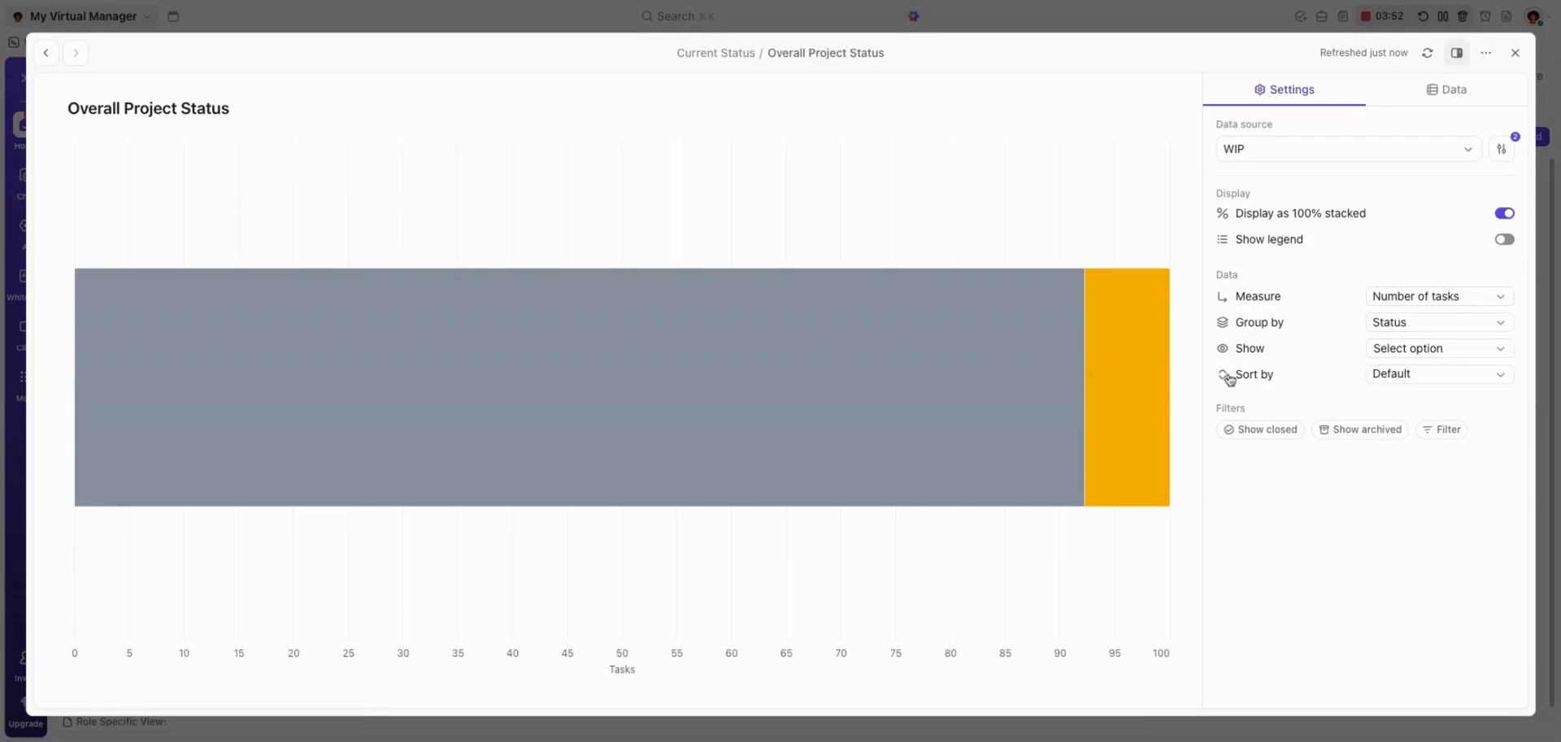
pyautogui.click(1259, 430)
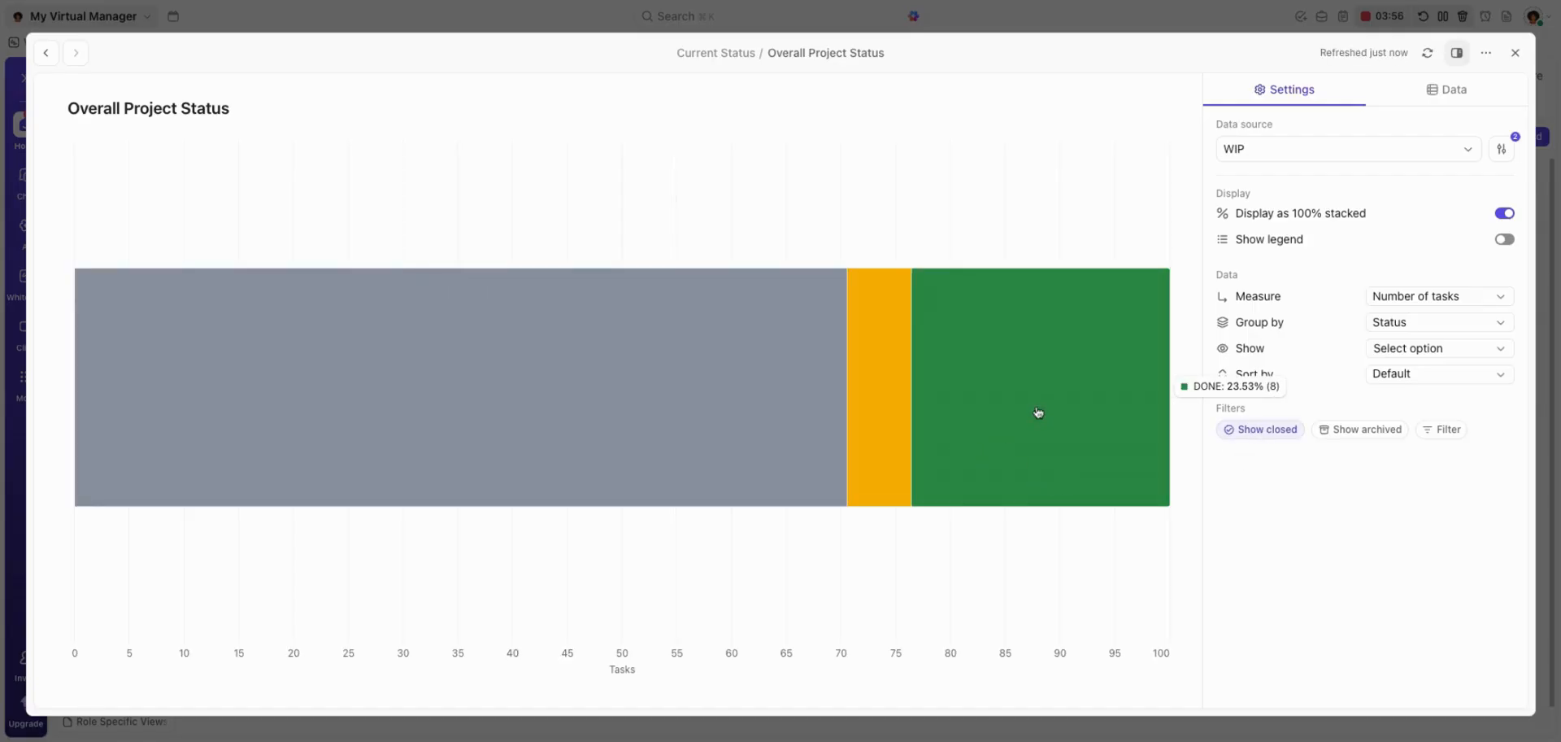
pyautogui.click(1518, 53)
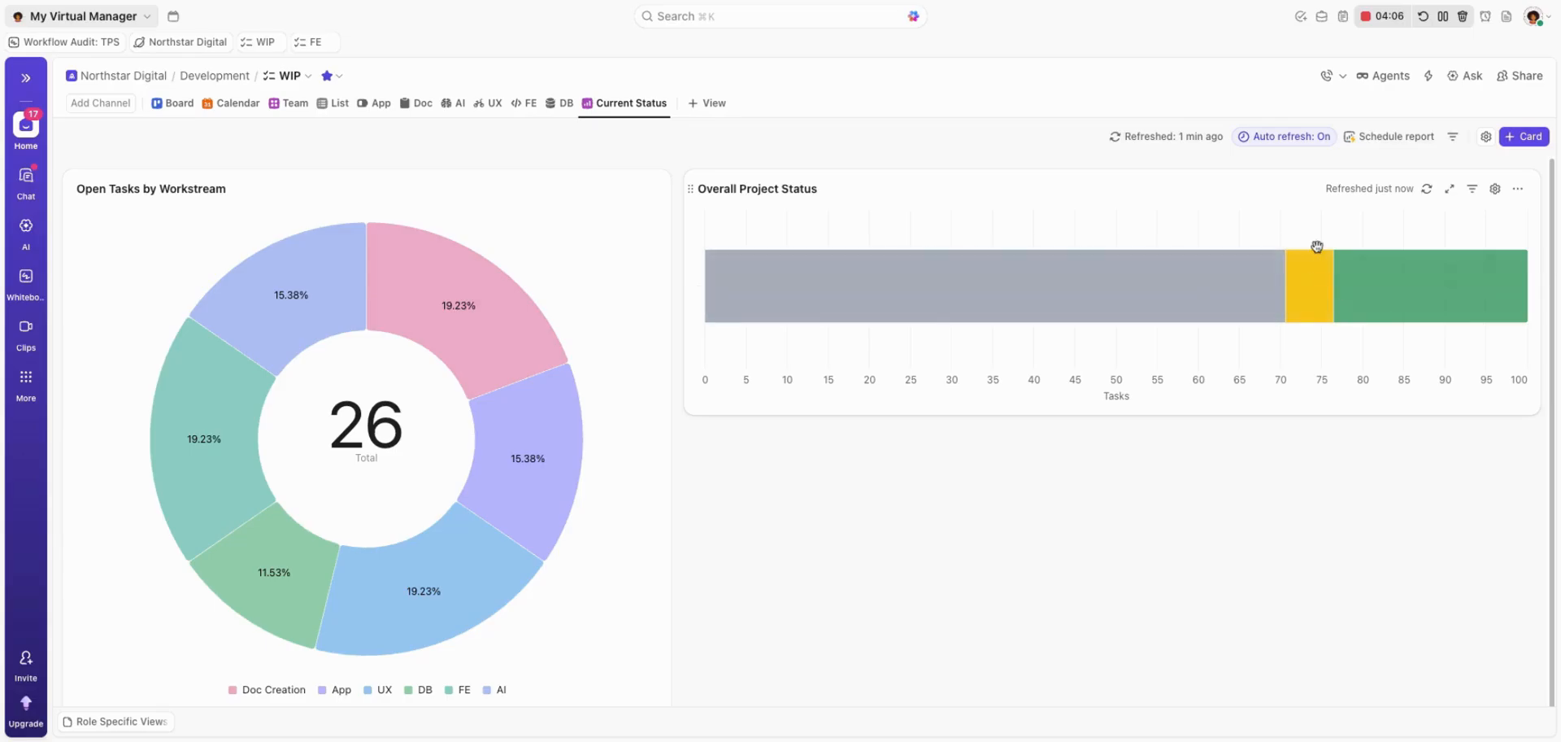
pyautogui.moveTo(1414, 298)
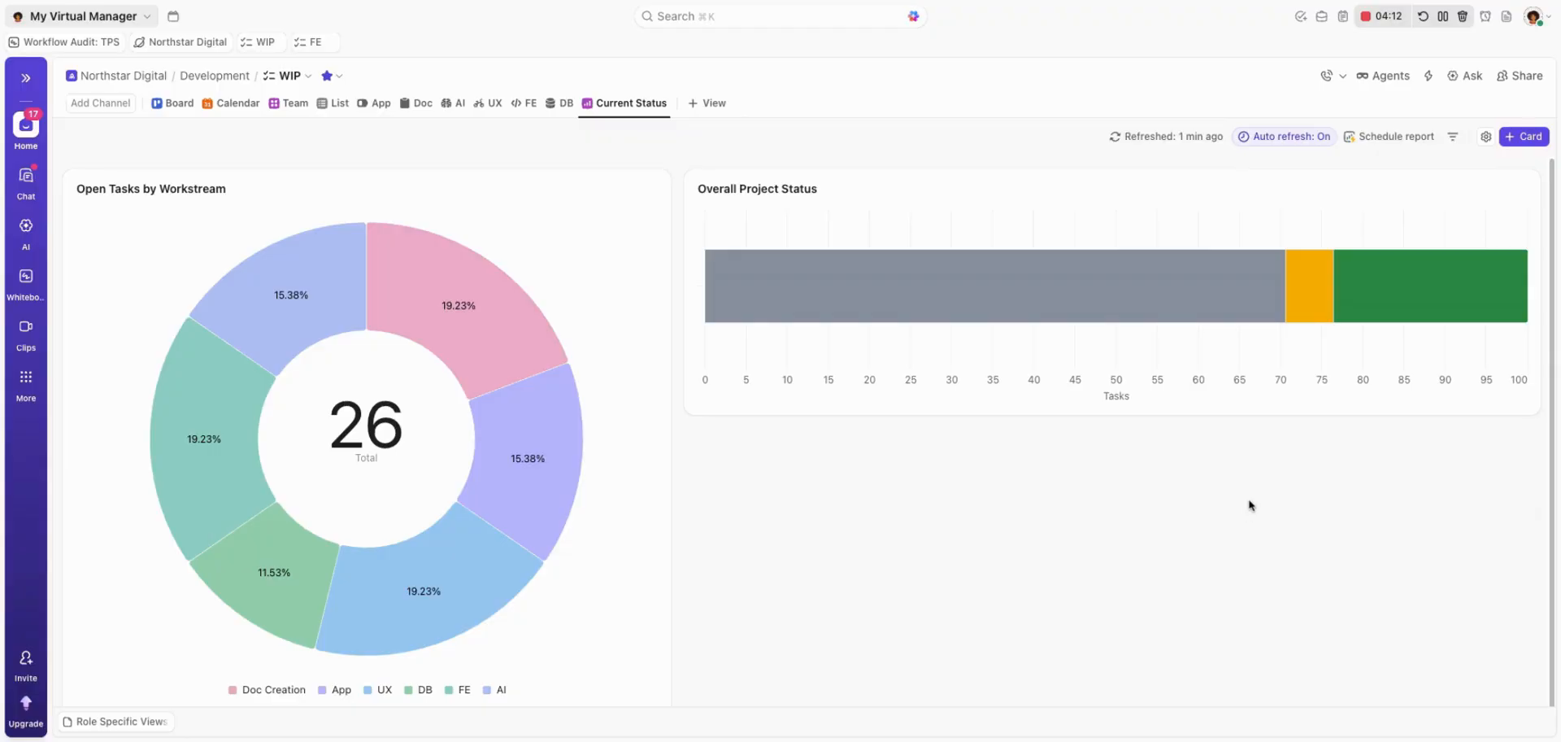
pyautogui.moveTo(1161, 292)
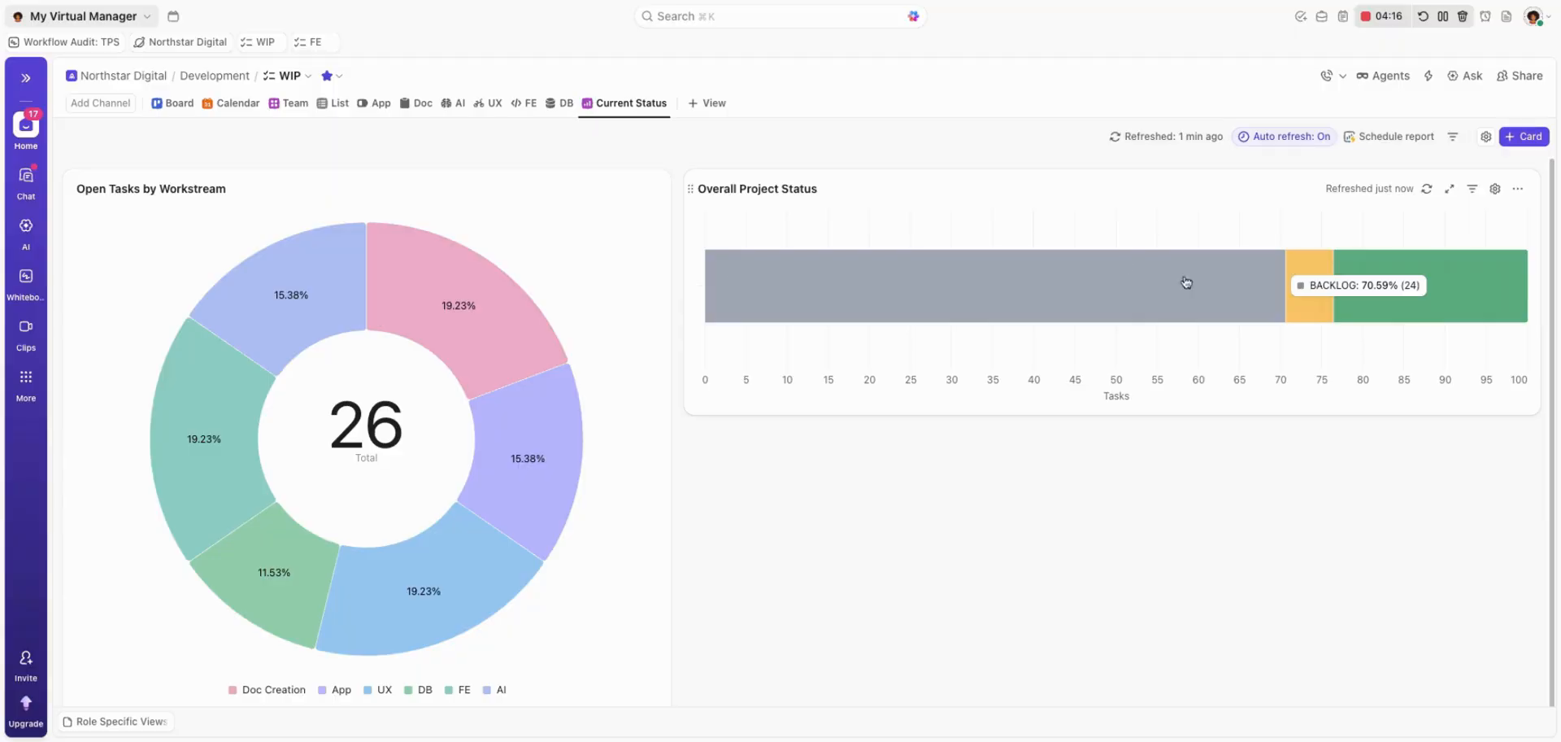
# Add a Task List card below the Overall Project Status chart and widen it to match that chart's width.
pyautogui.scroll(-1, 1150, 440)
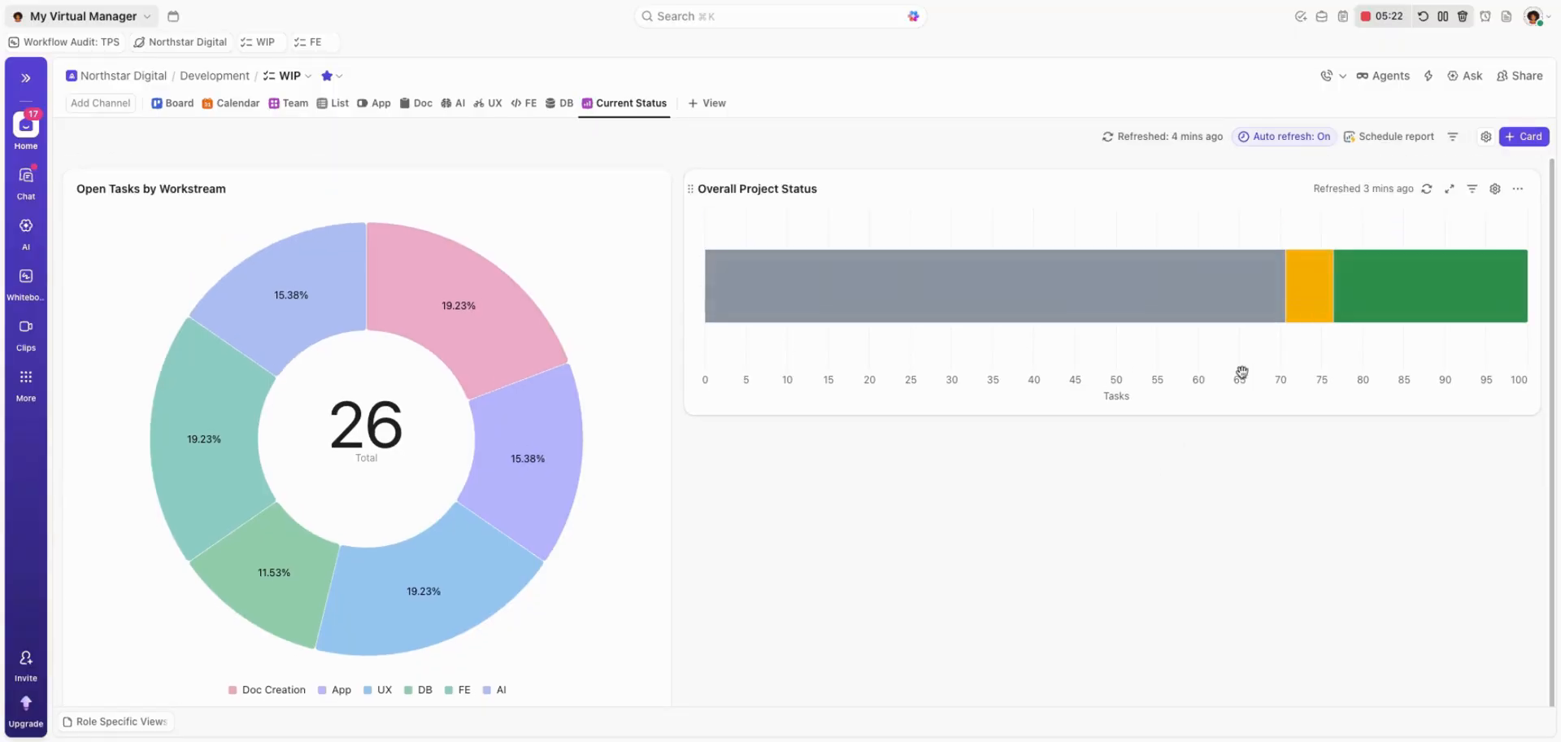
pyautogui.click(1521, 137)
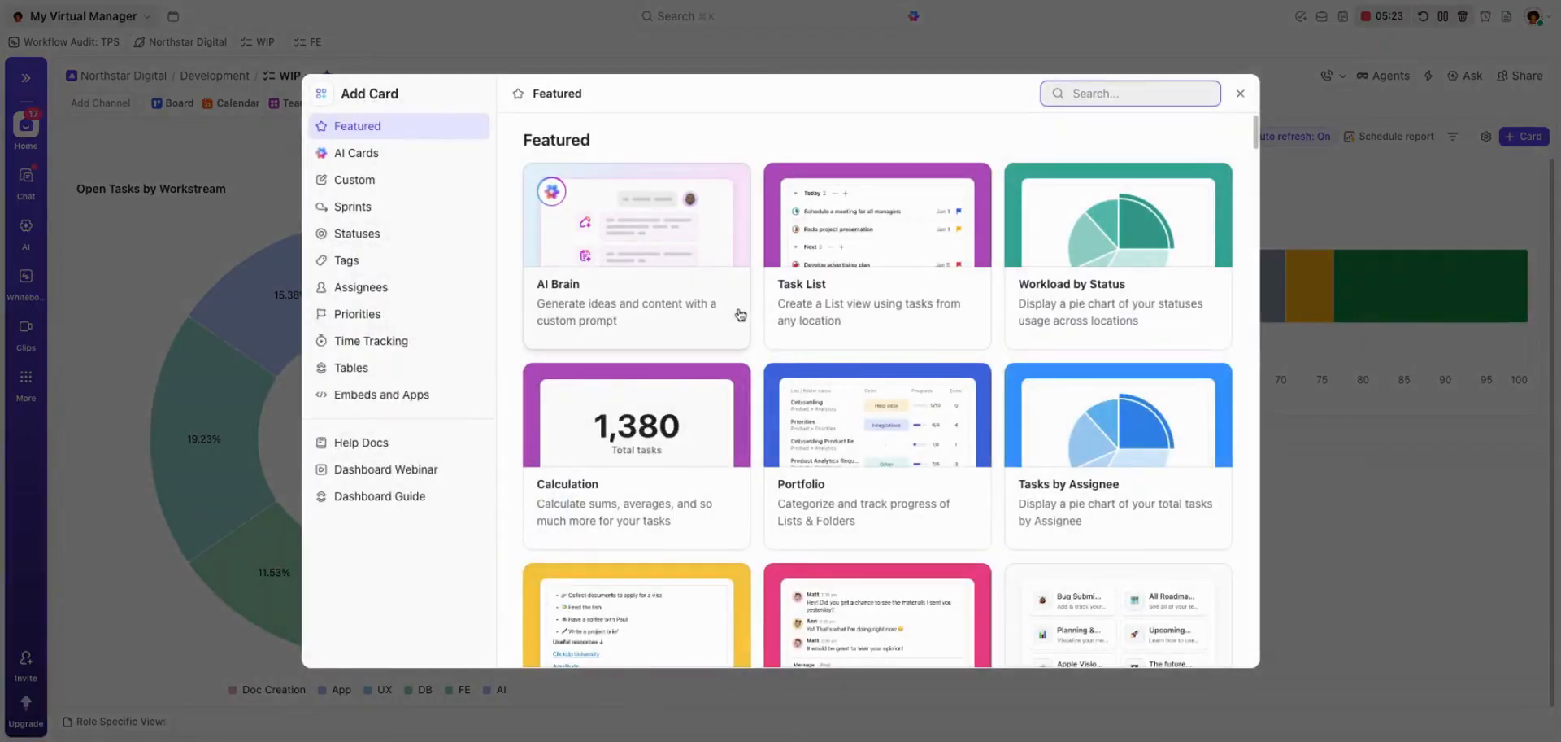
pyautogui.click(876, 228)
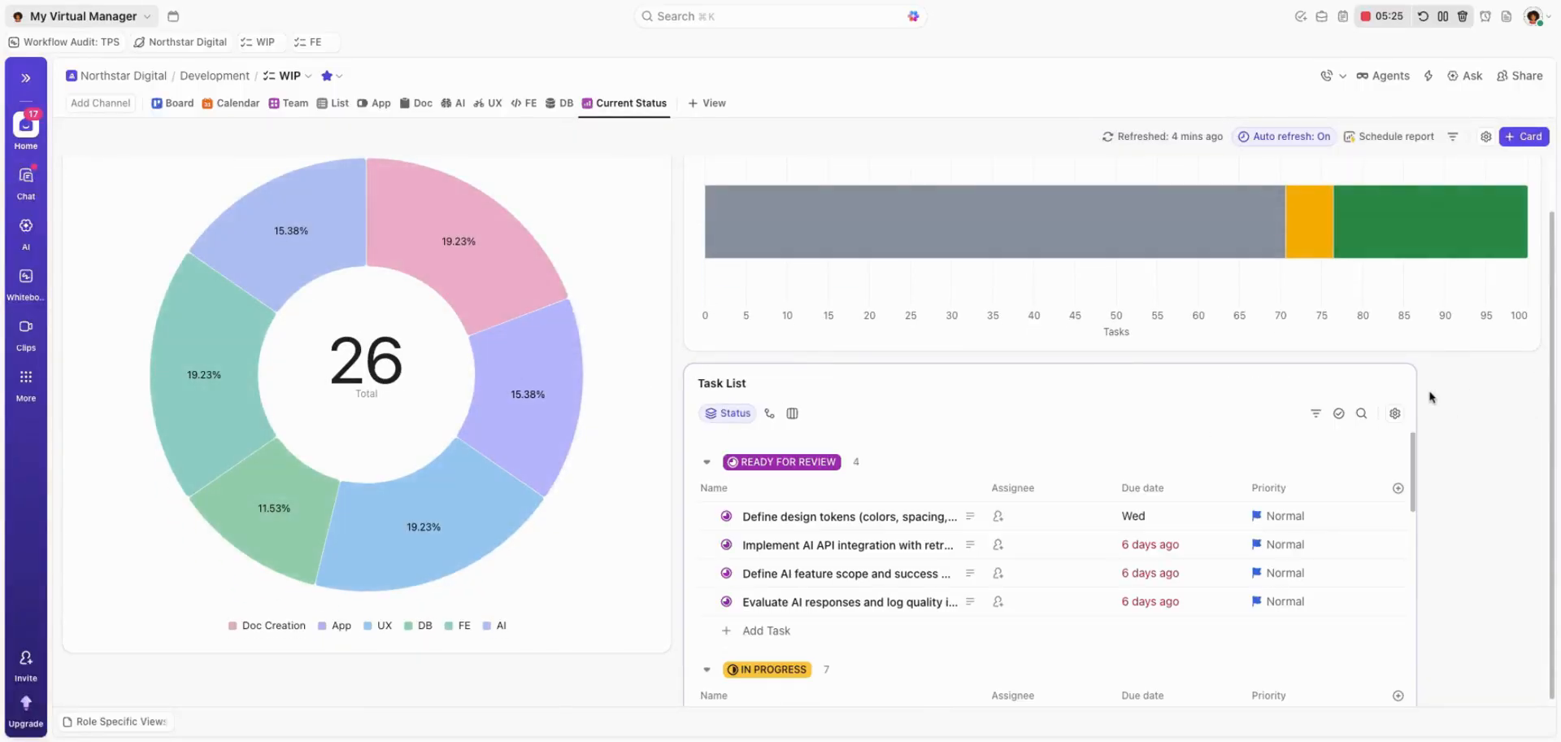
pyautogui.moveTo(1416, 388); pyautogui.dragTo(1541, 388)
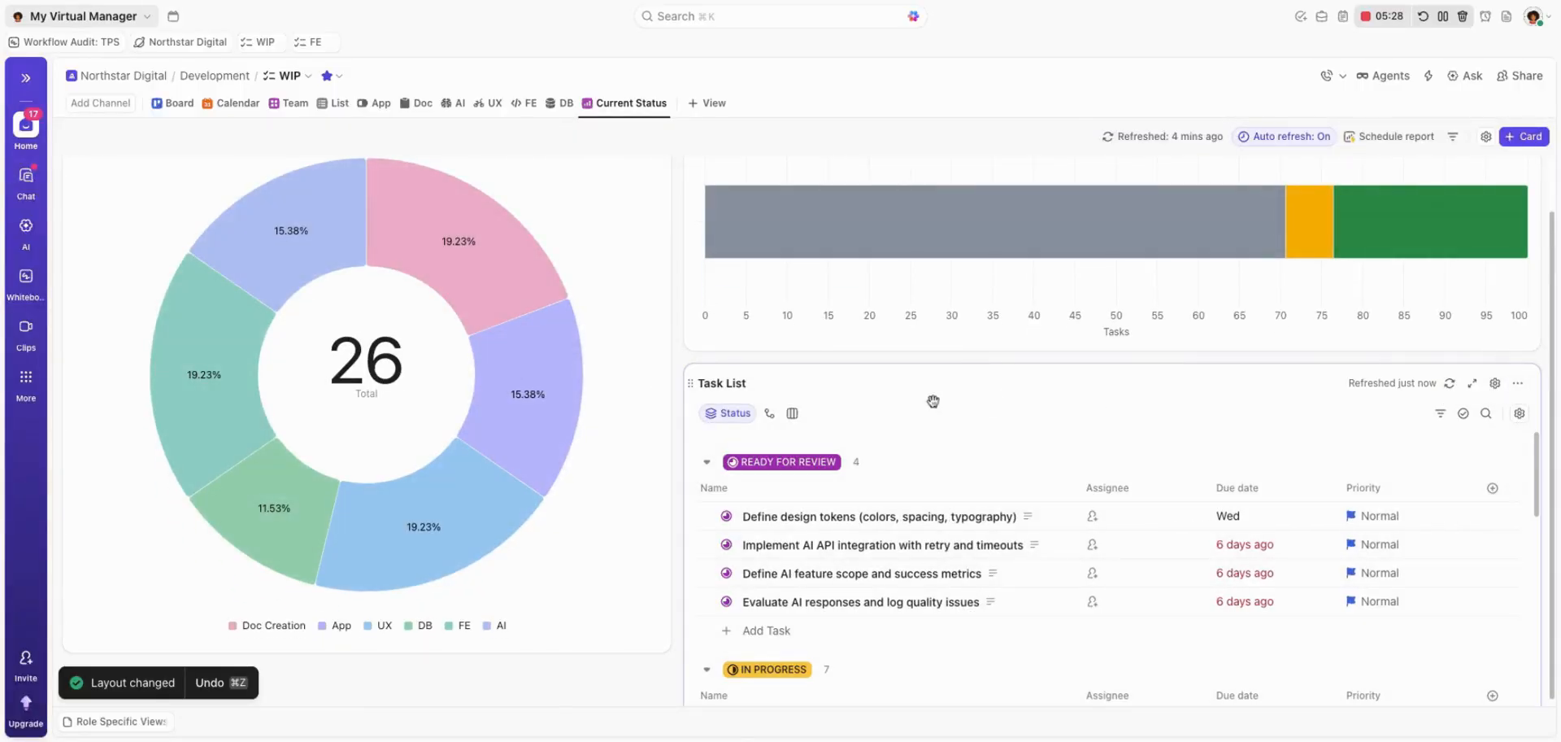
# Rename the Task List card to "Tasks at risk".
pyautogui.click(749, 383)
pyautogui.hotkey('ctrl', 'a')
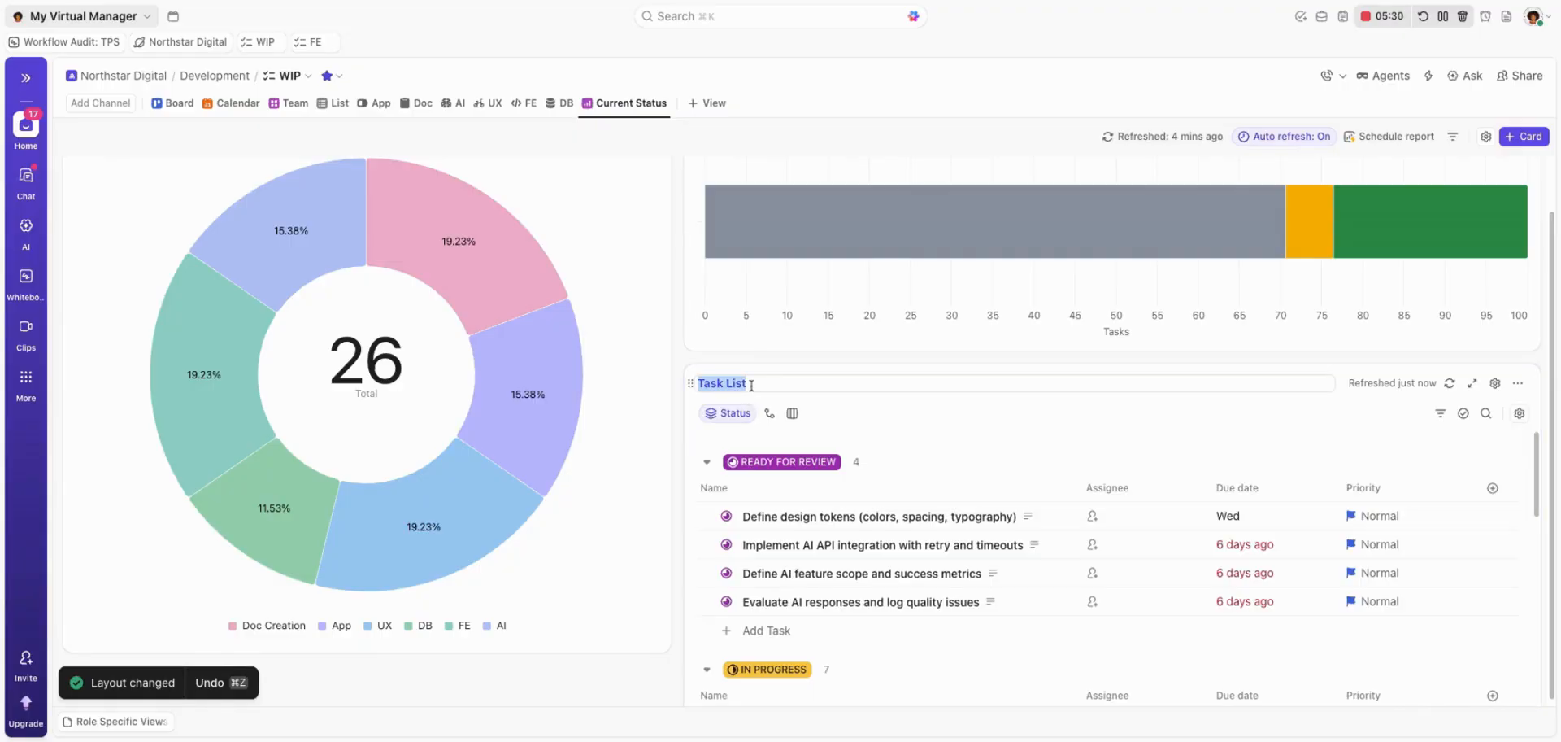
pyautogui.write('Tasks at risk')
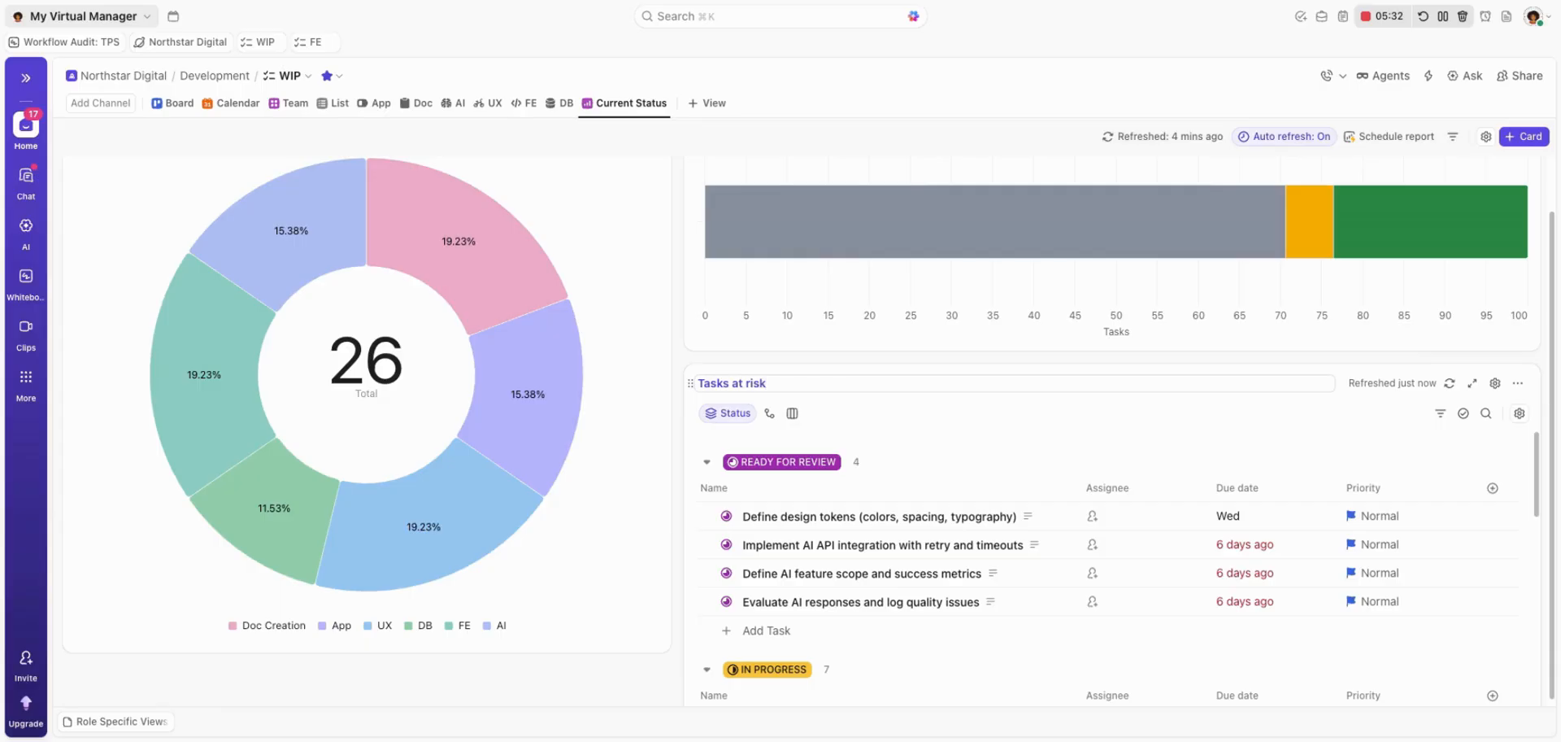
pyautogui.press('Return')
# Filter the Tasks at risk card to tasks whose Due date is Today & Earlier.
pyautogui.scroll(-10, 1113, 505)
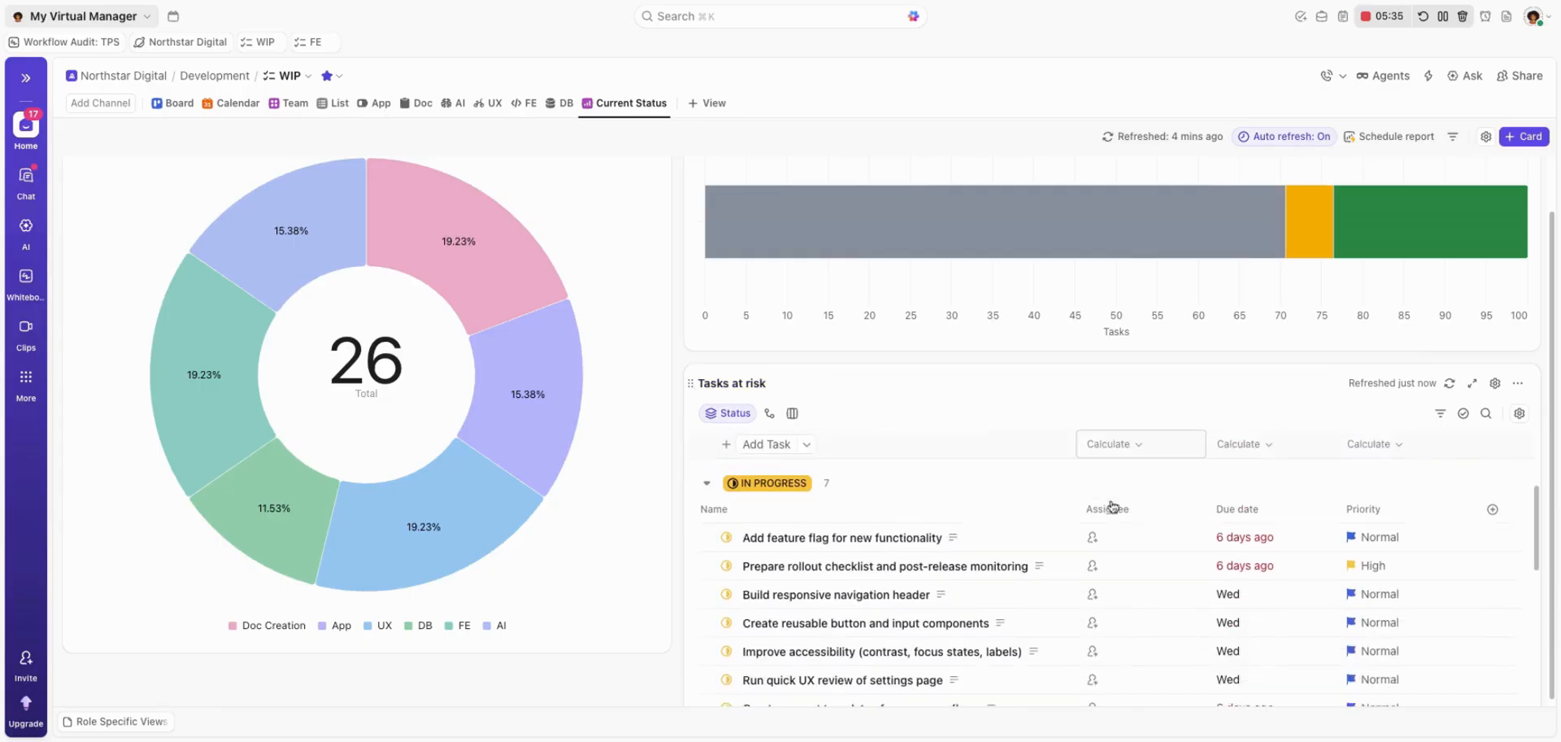
pyautogui.scroll(10, 1113, 505)
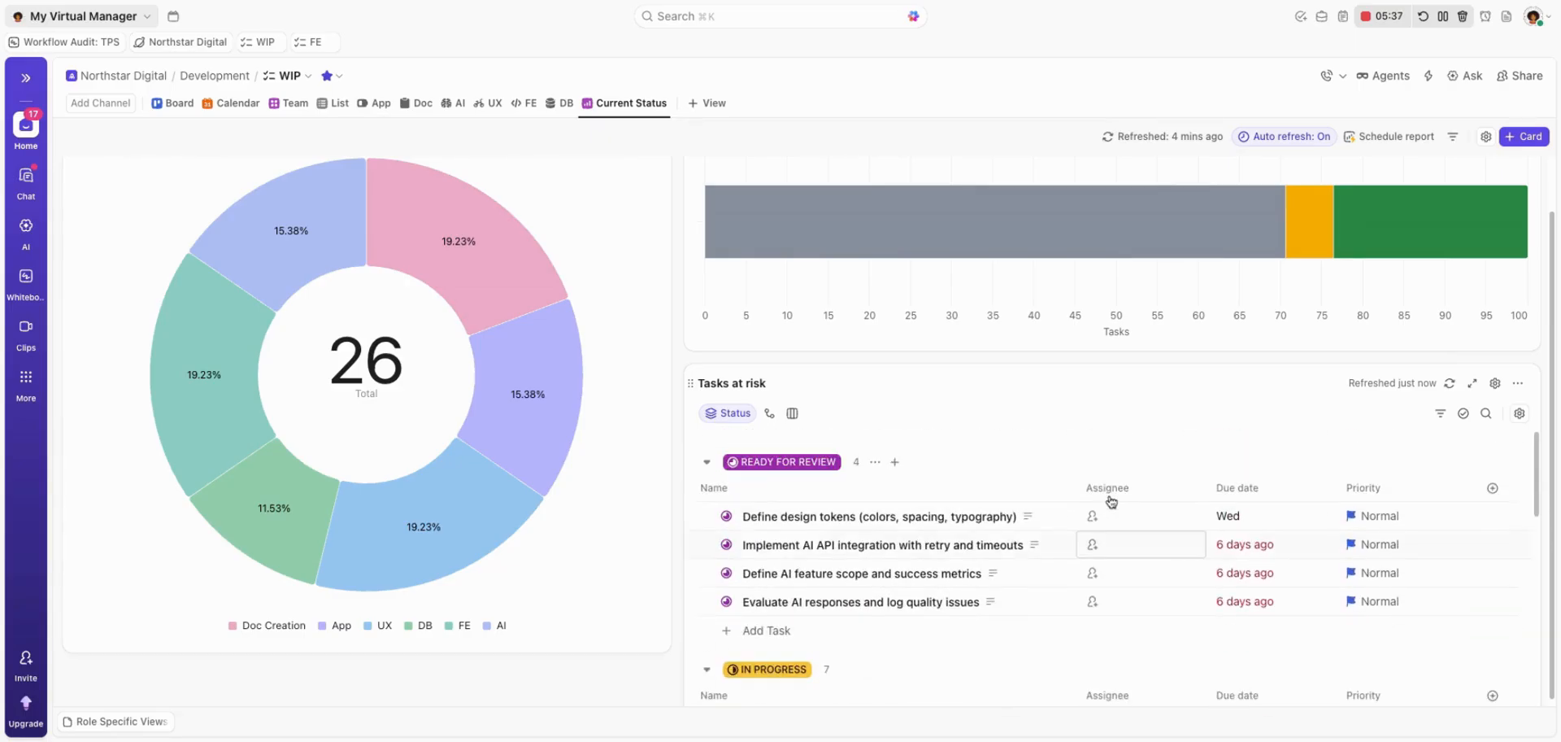
pyautogui.click(1521, 415)
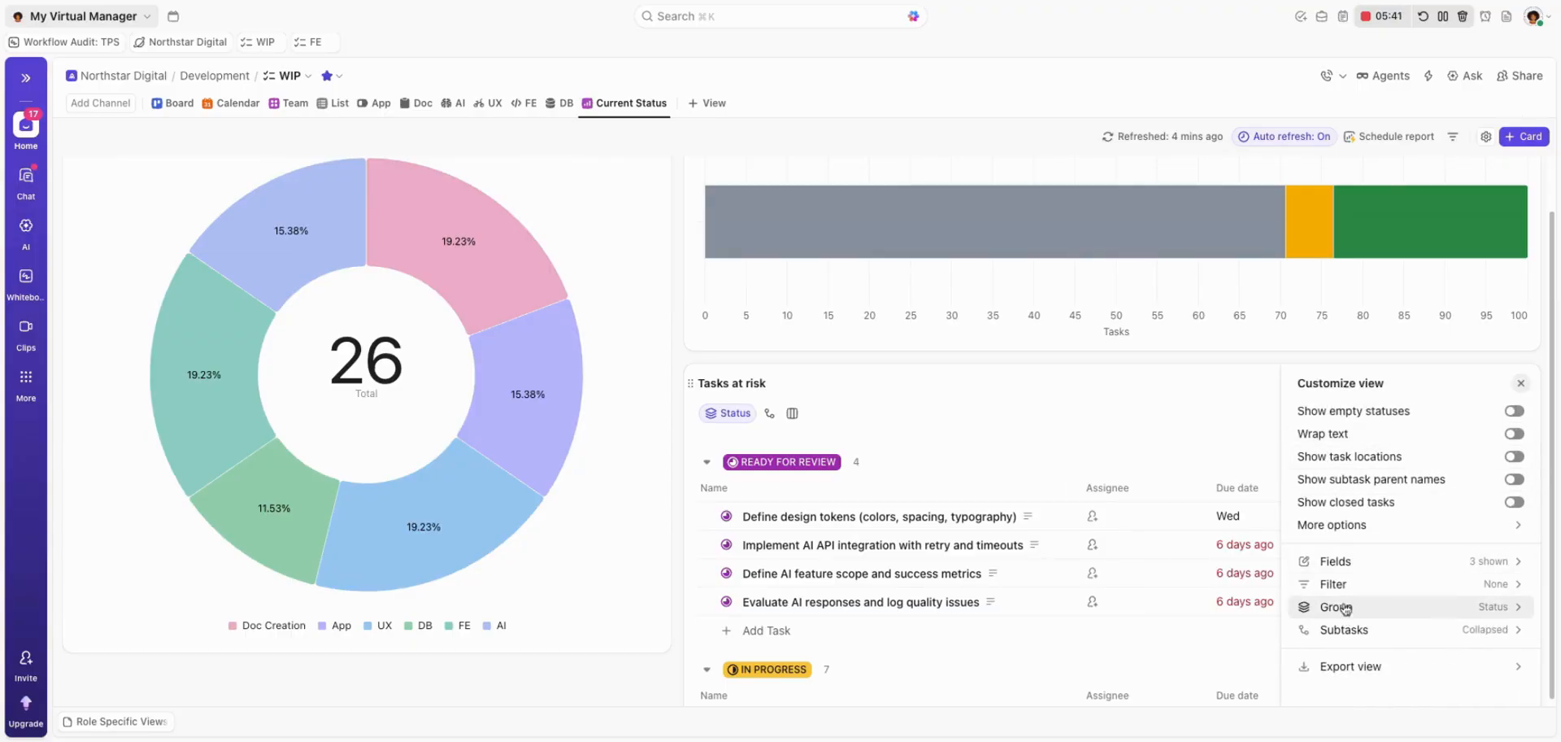
pyautogui.click(1334, 584)
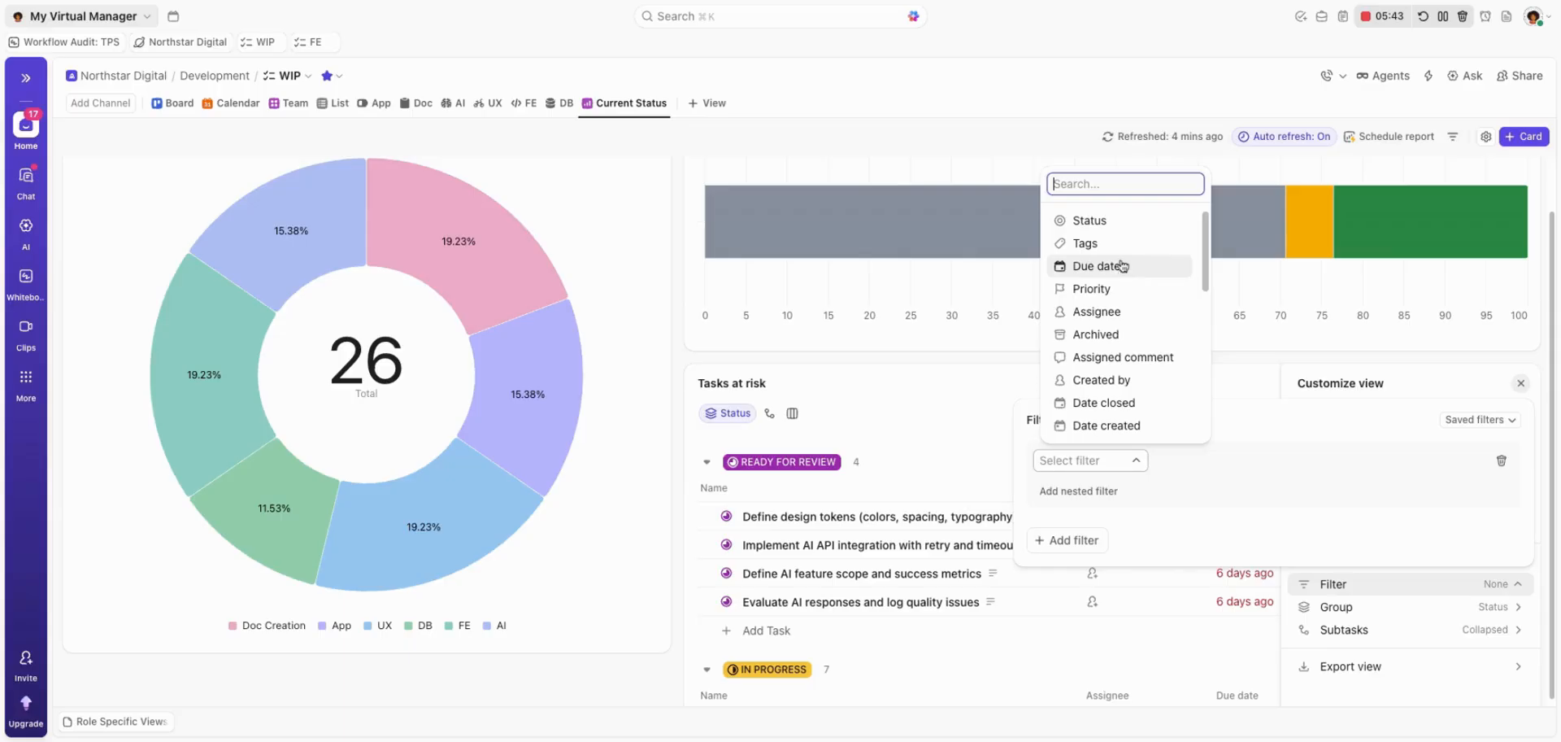
pyautogui.click(1096, 266)
pyautogui.click(1293, 461)
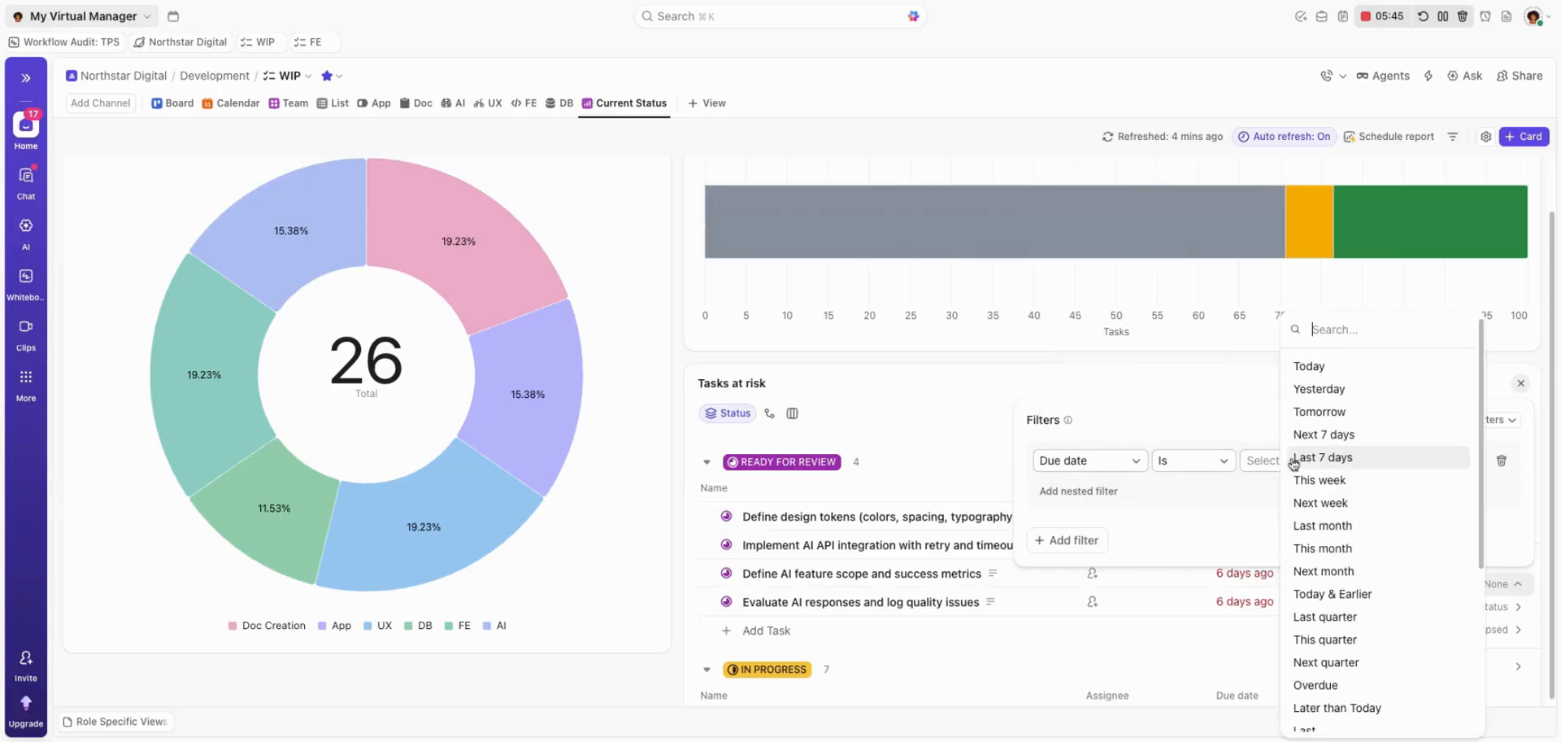
pyautogui.click(1319, 596)
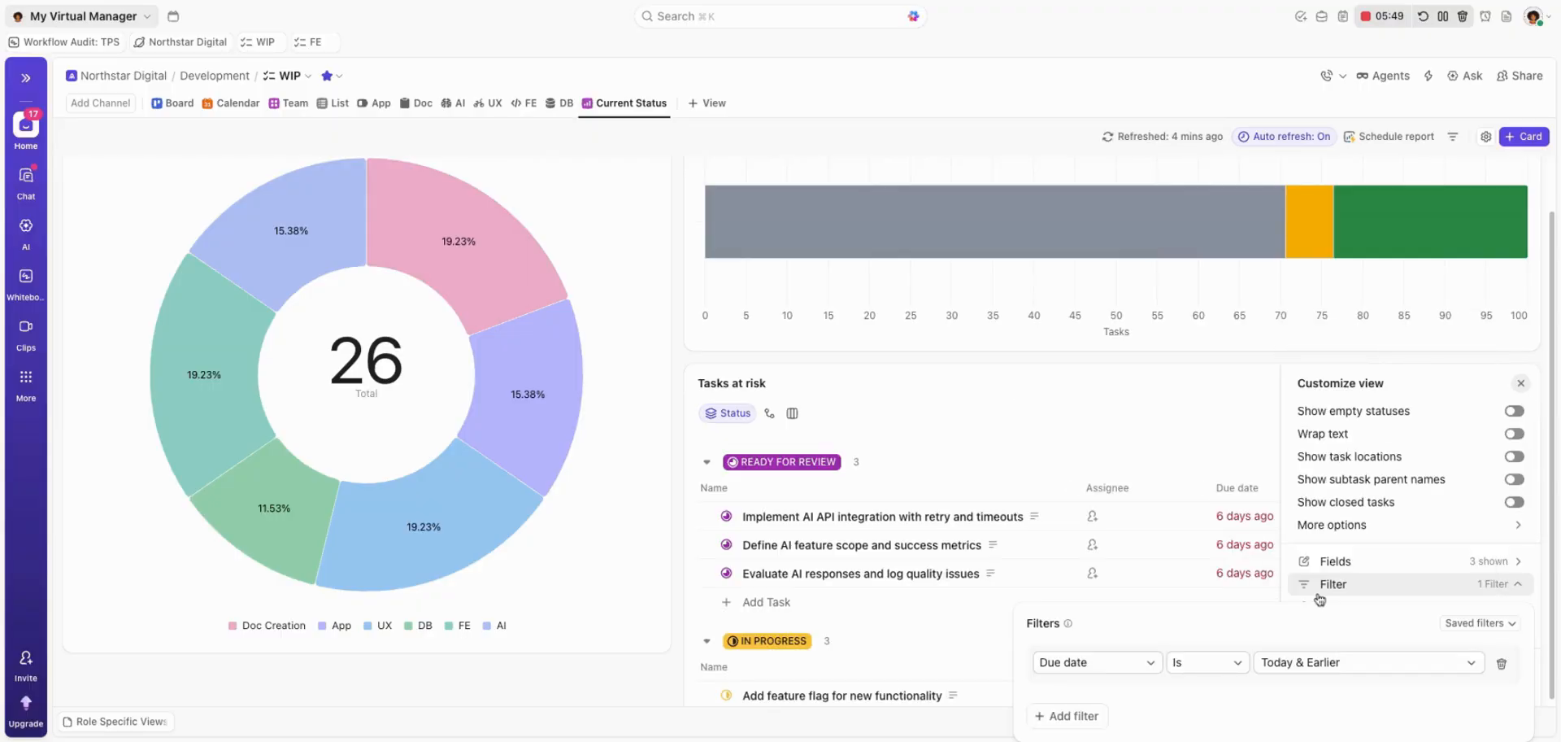
pyautogui.click(1170, 446)
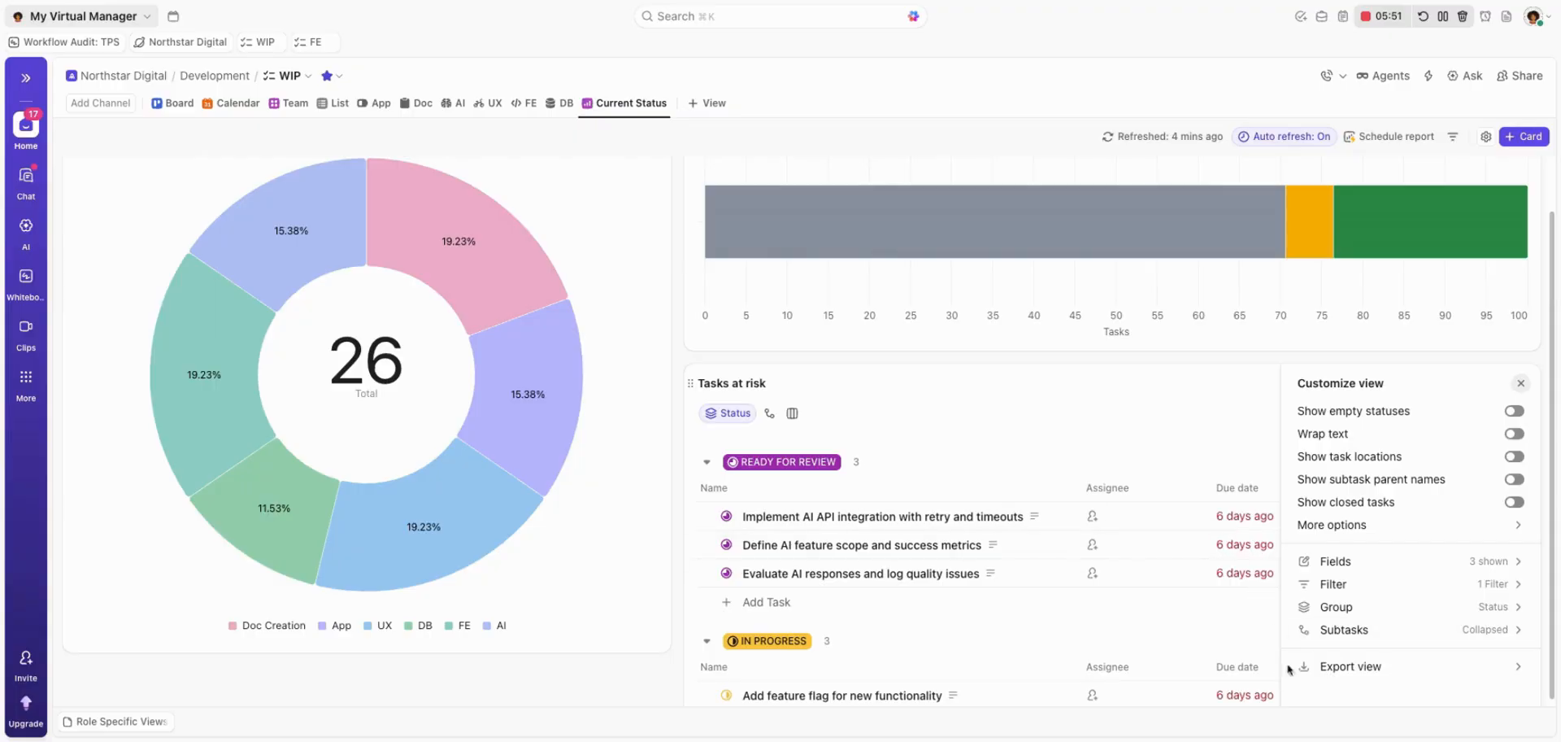
# Add a second filter to the Tasks at risk card so Status is any of the Active statuses.
pyautogui.click(1086, 434)
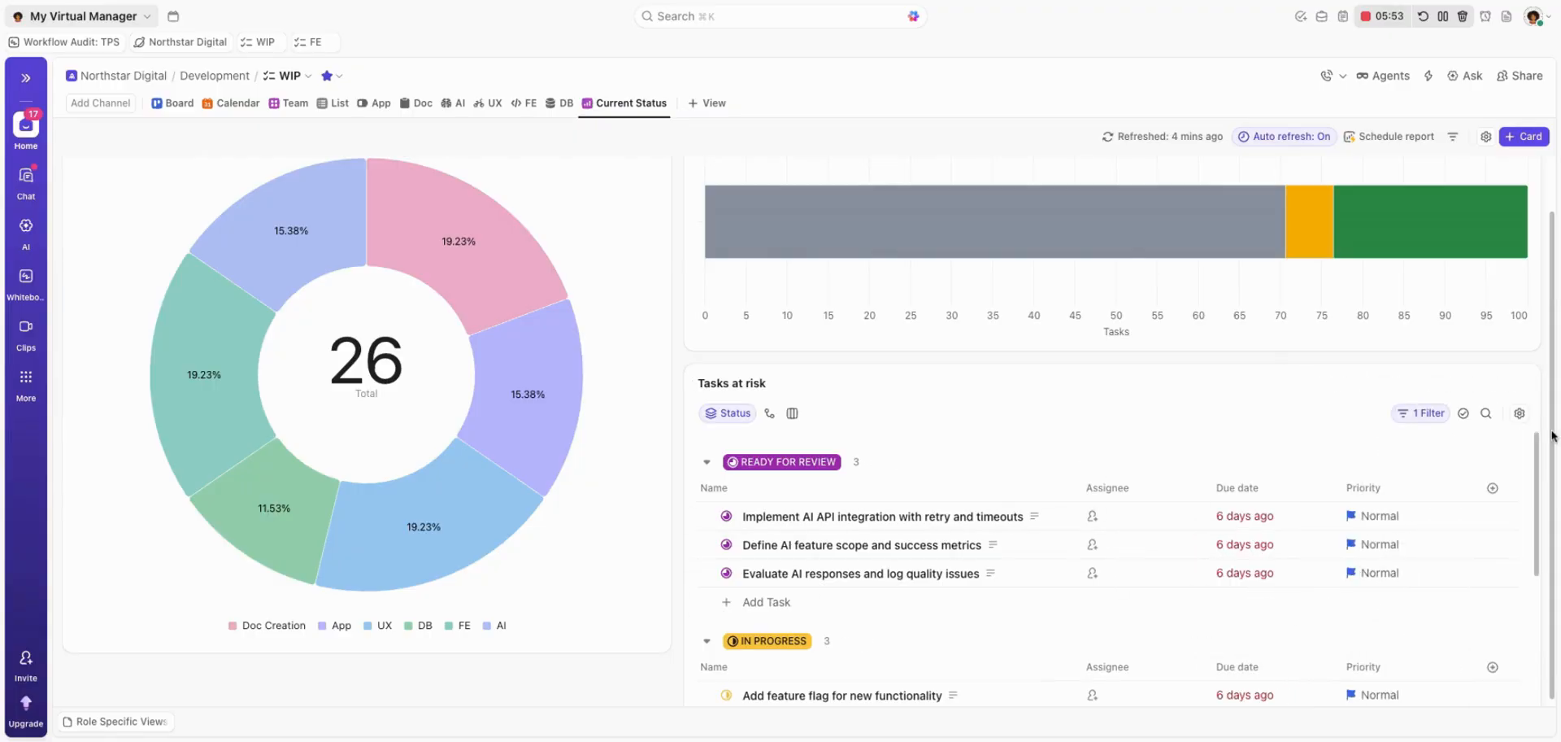
pyautogui.click(1516, 411)
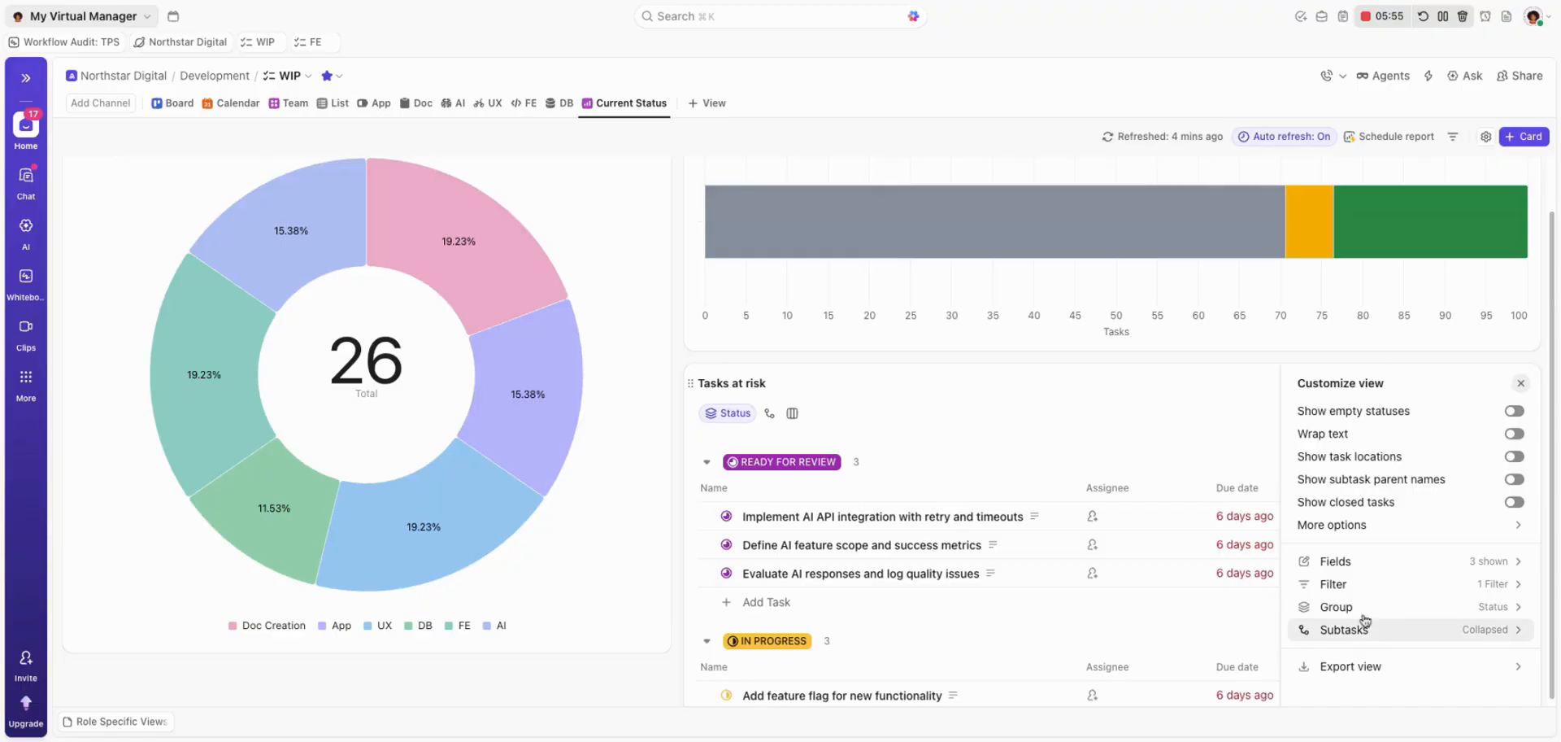
pyautogui.click(1300, 582)
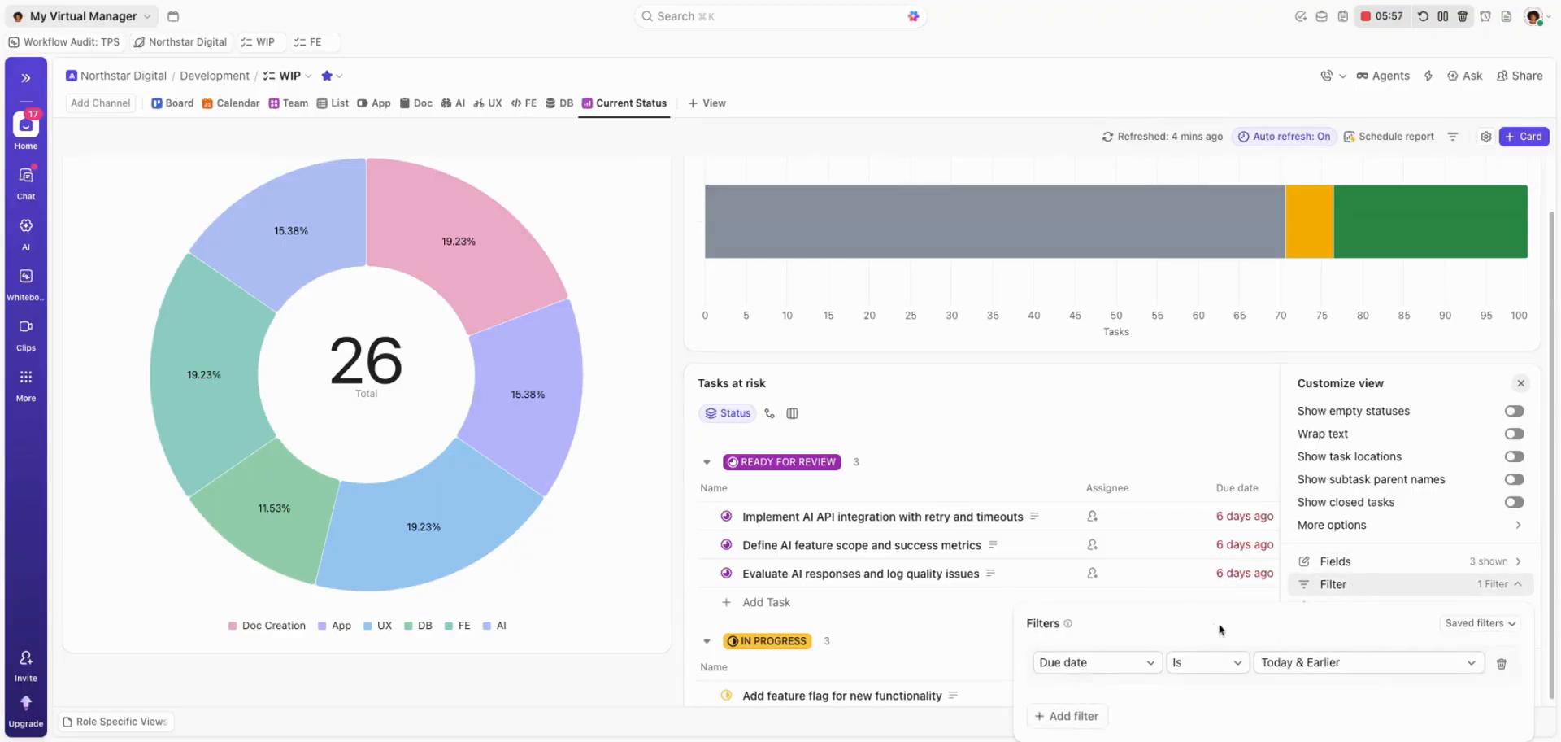
pyautogui.click(1061, 717)
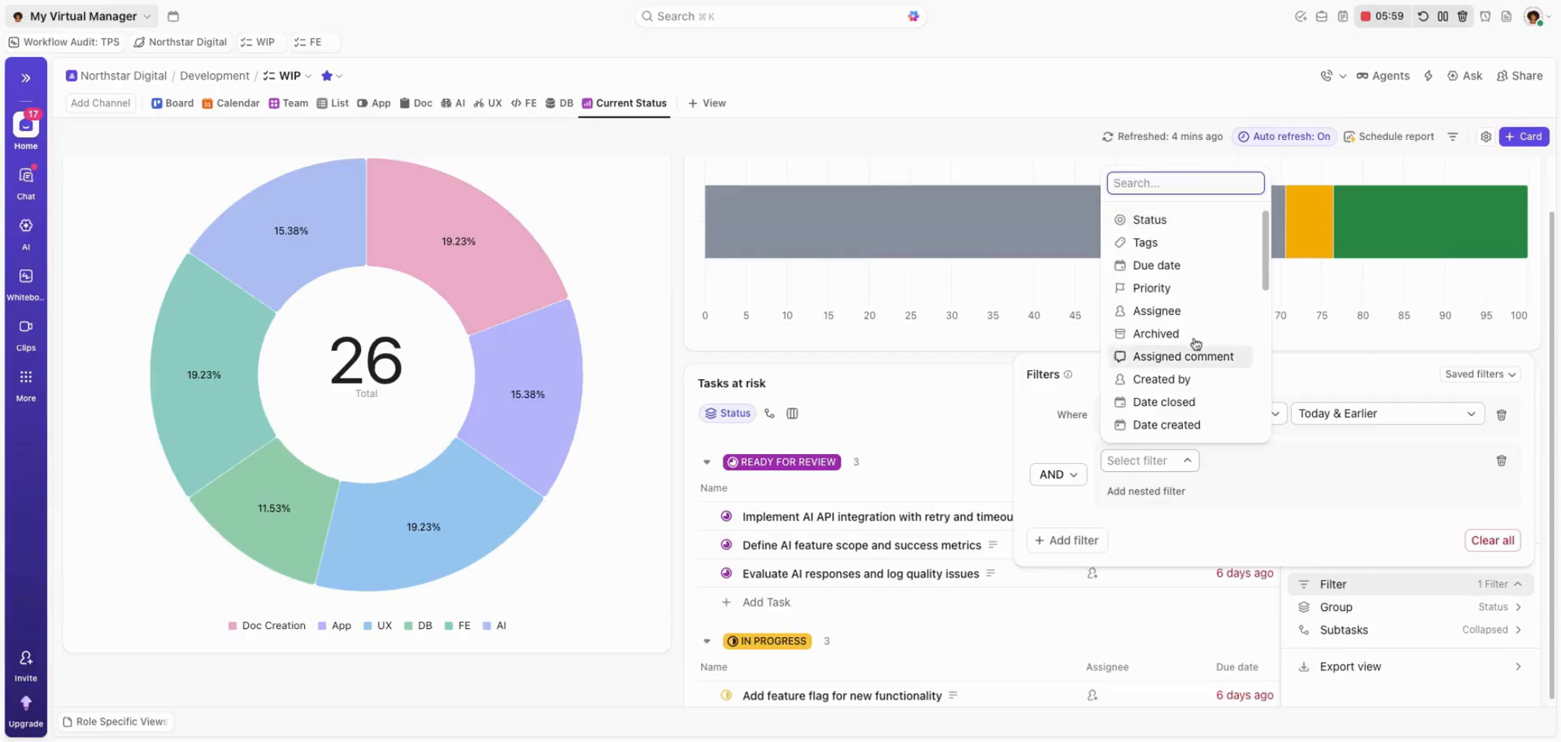
pyautogui.click(1176, 222)
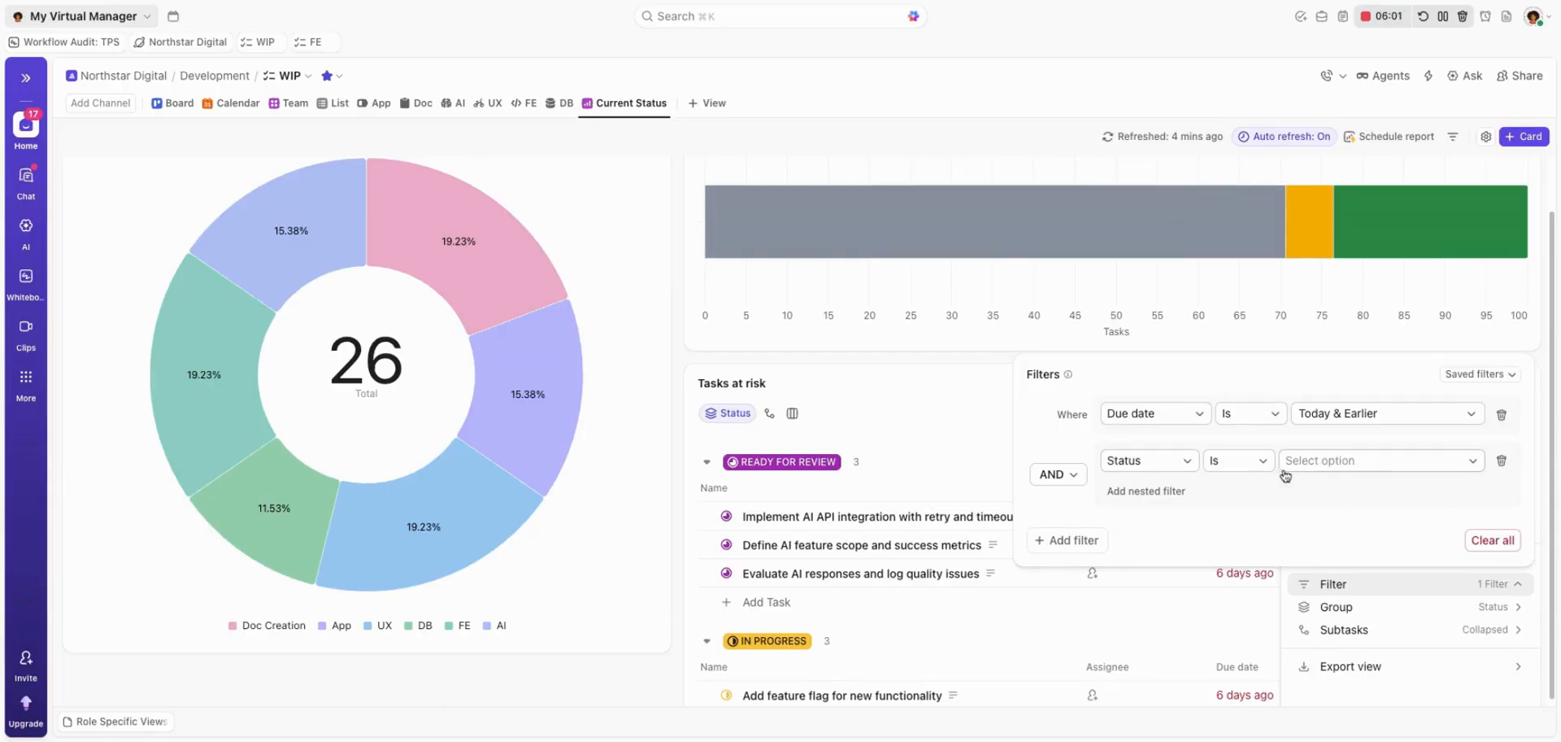
pyautogui.click(1351, 464)
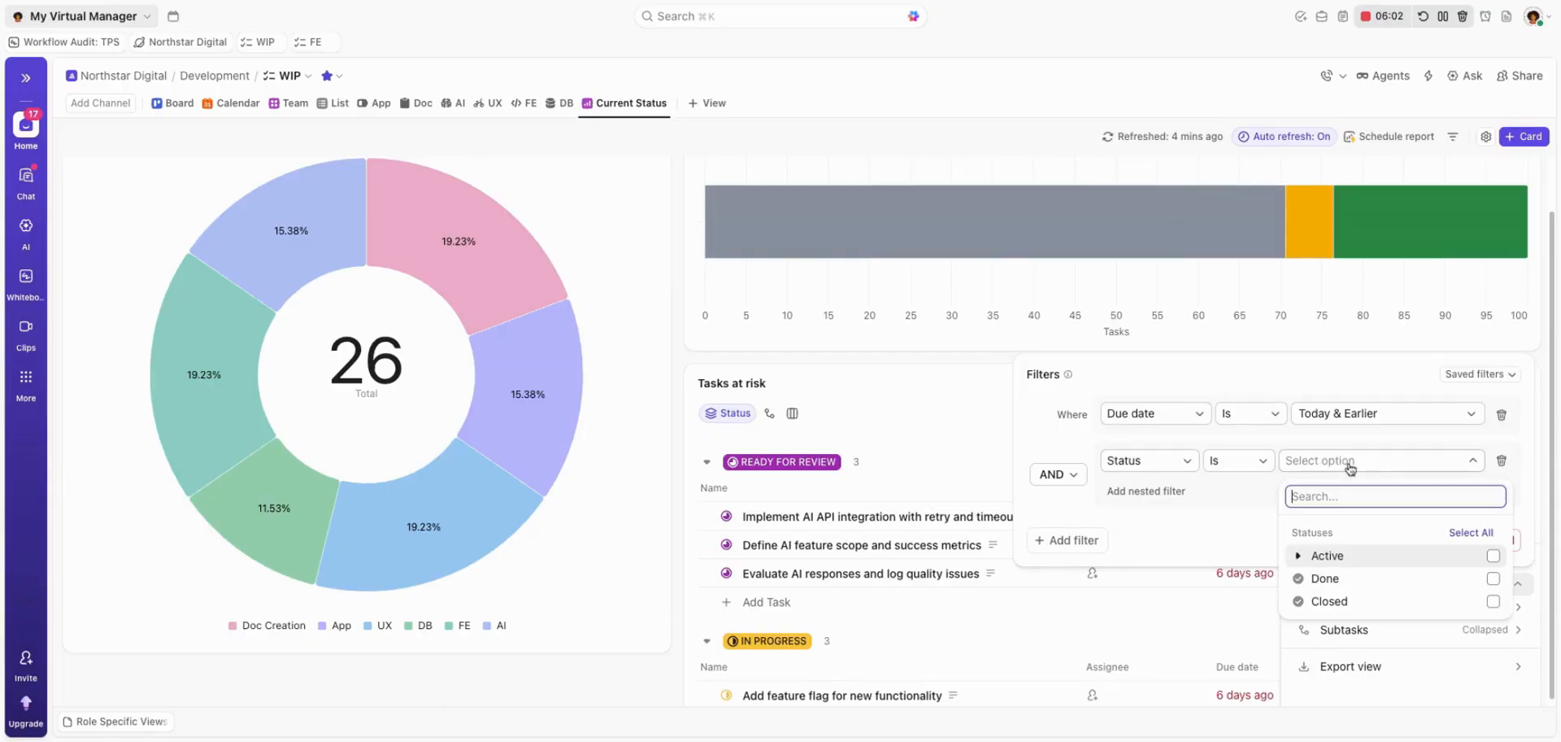
pyautogui.click(1297, 557)
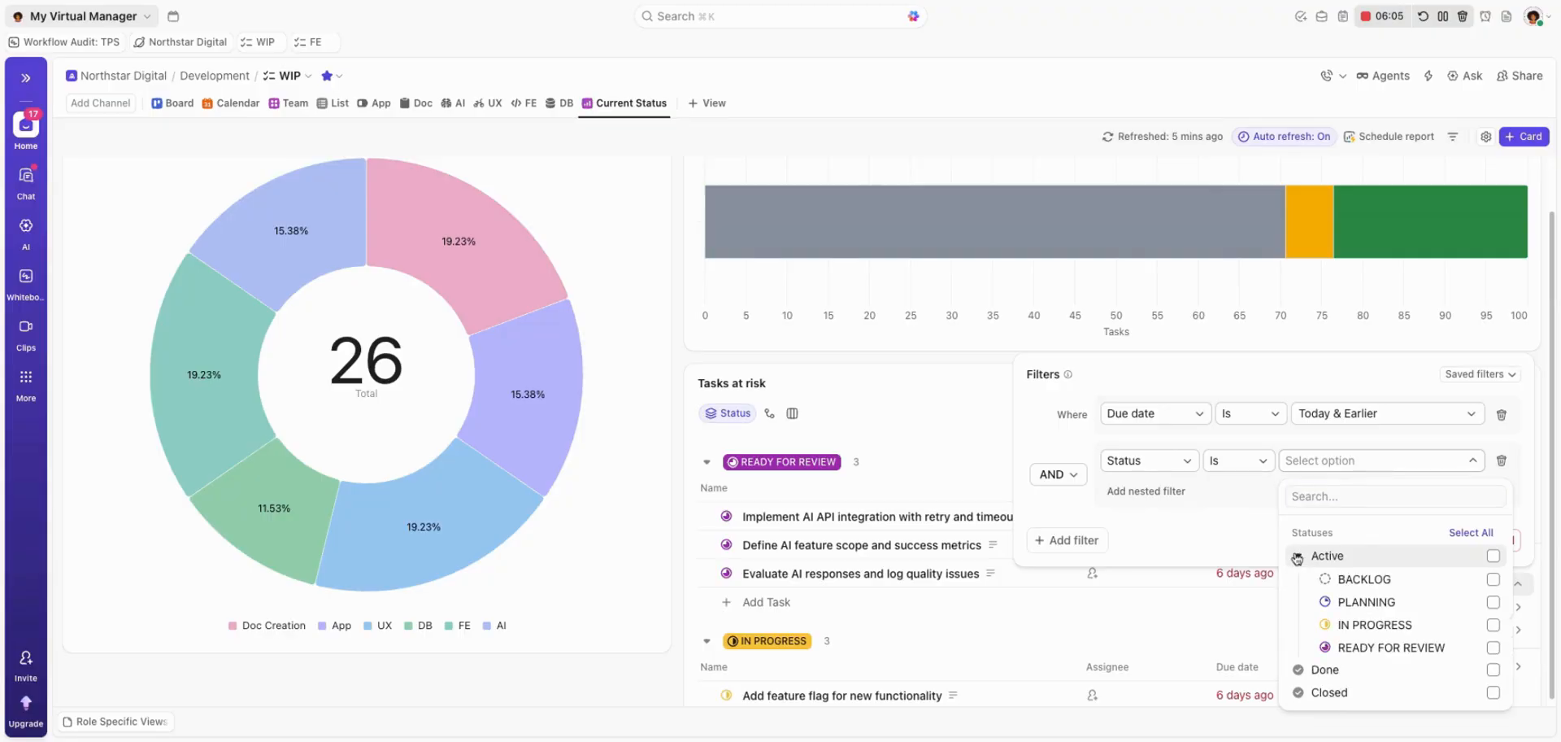
pyautogui.click(1493, 556)
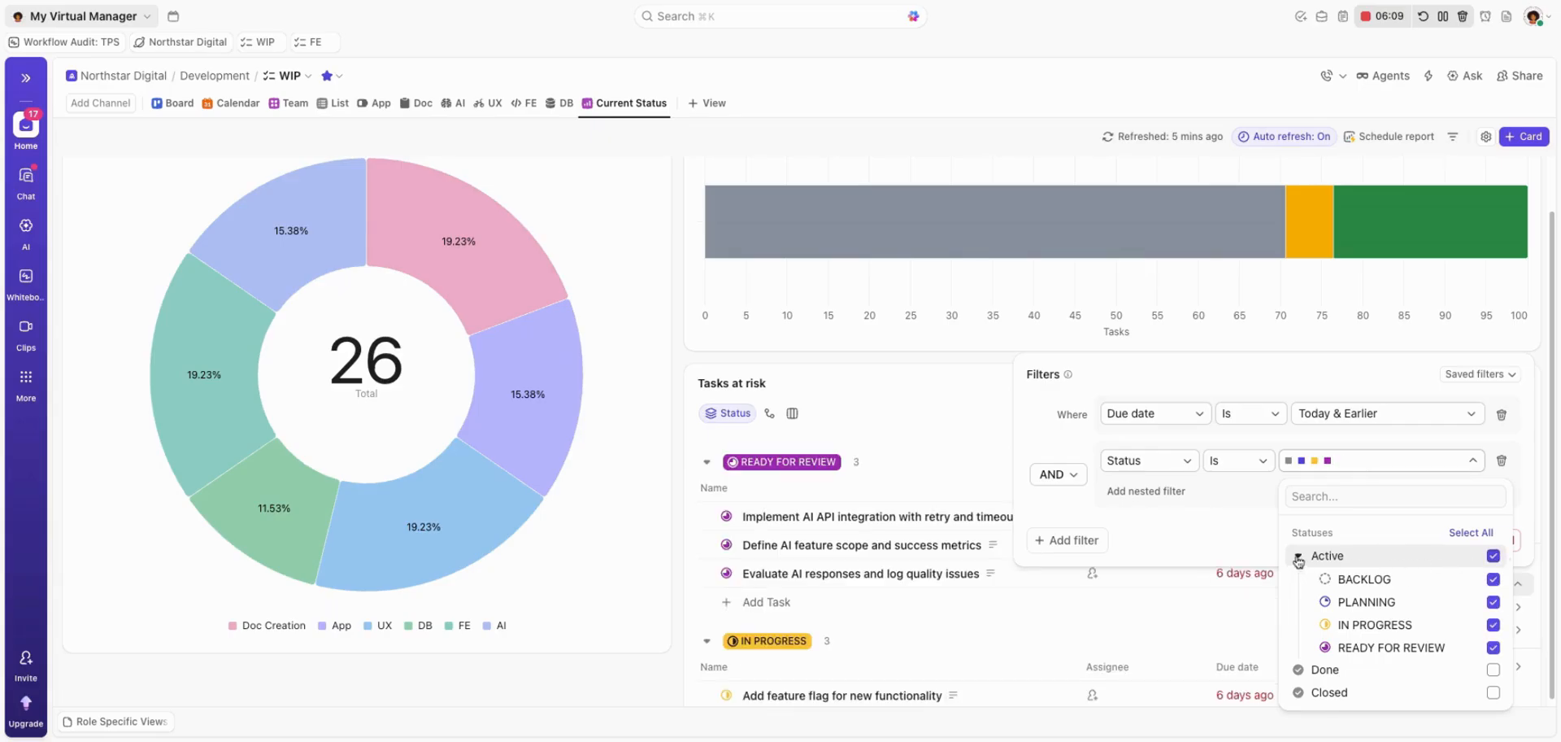
pyautogui.click(1298, 558)
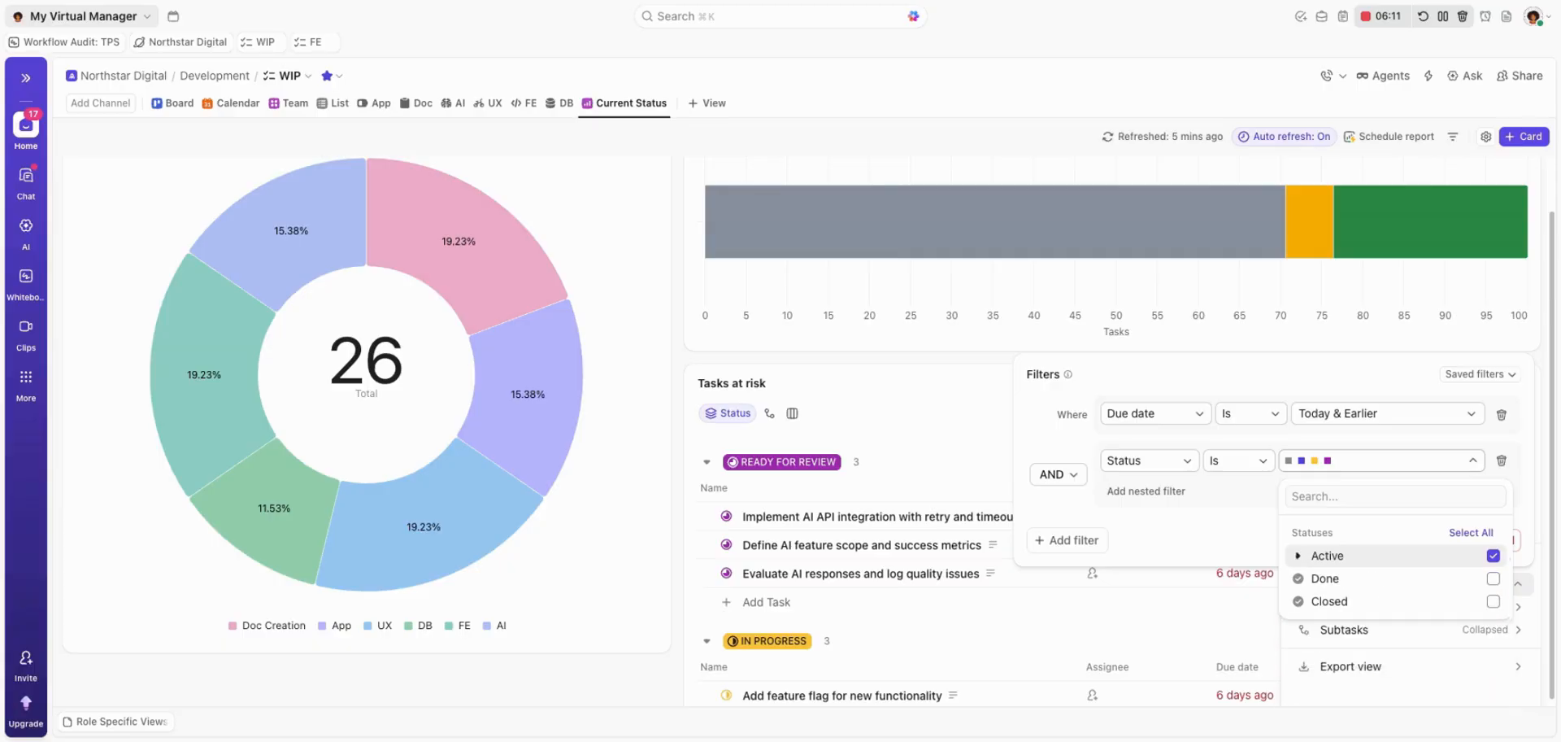
pyautogui.click(918, 401)
pyautogui.click(948, 426)
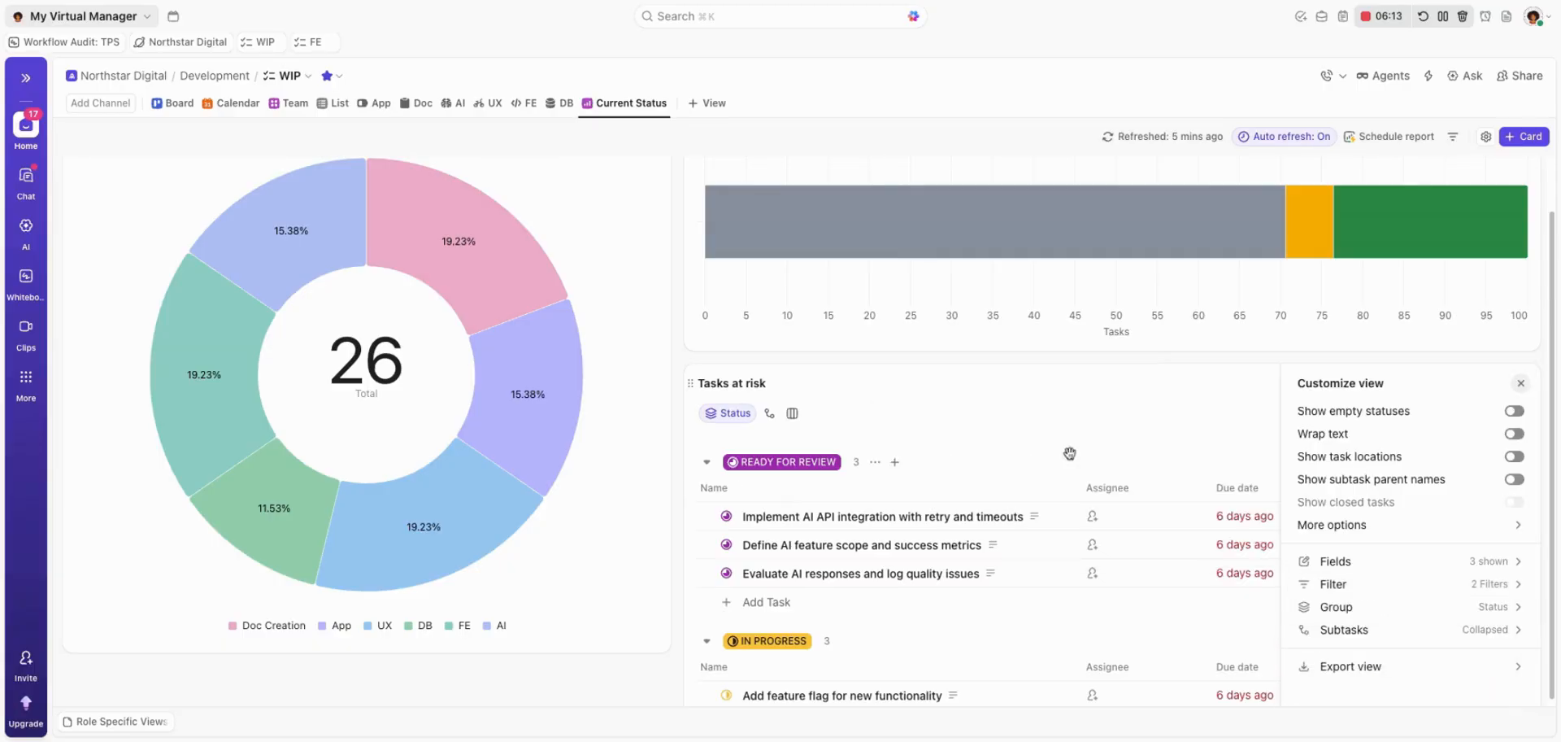
# Restrict the Tasks at risk card's Status filter to BACKLOG only and reopen the card's filters.
pyautogui.scroll(-5, 1273, 579)
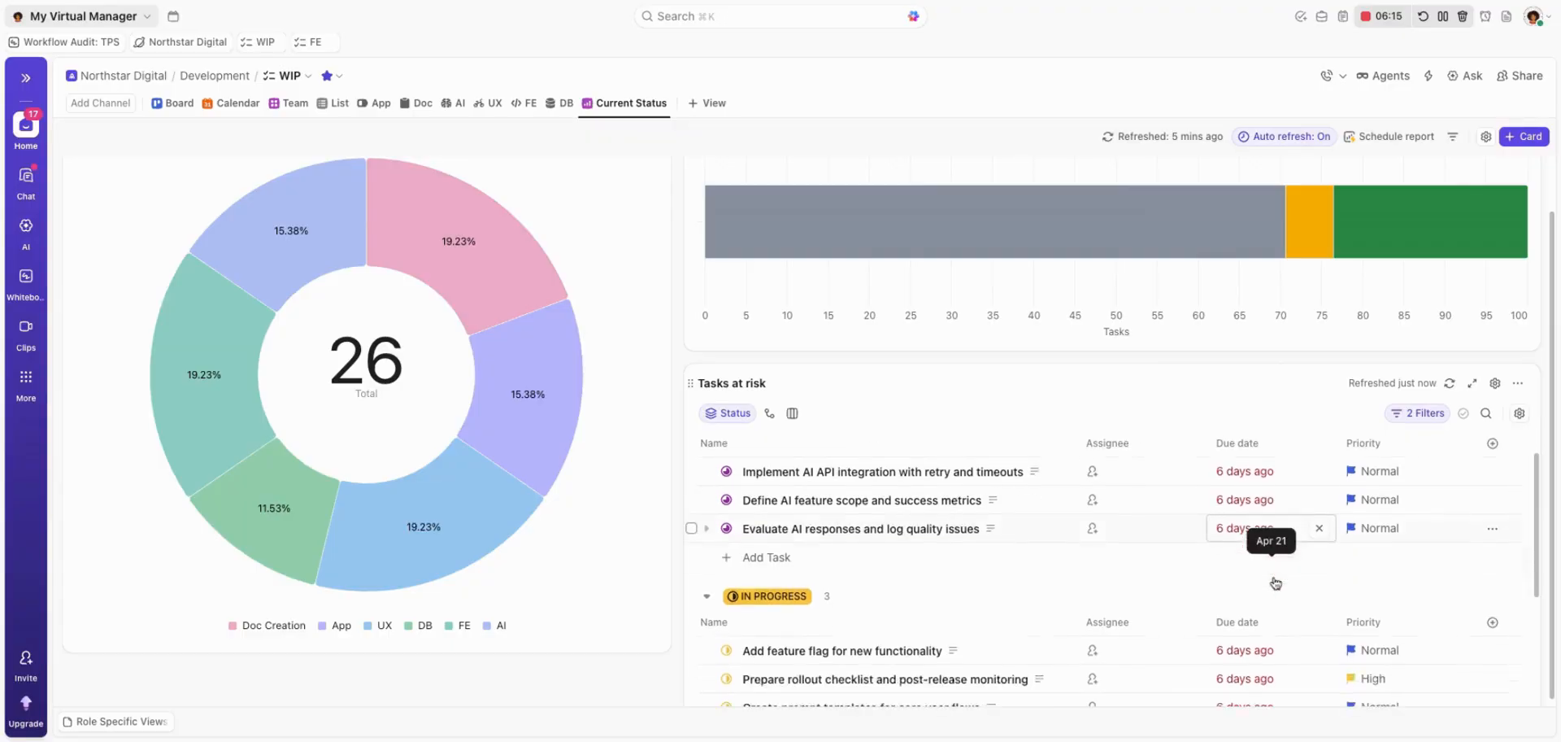
pyautogui.scroll(5, 1395, 595)
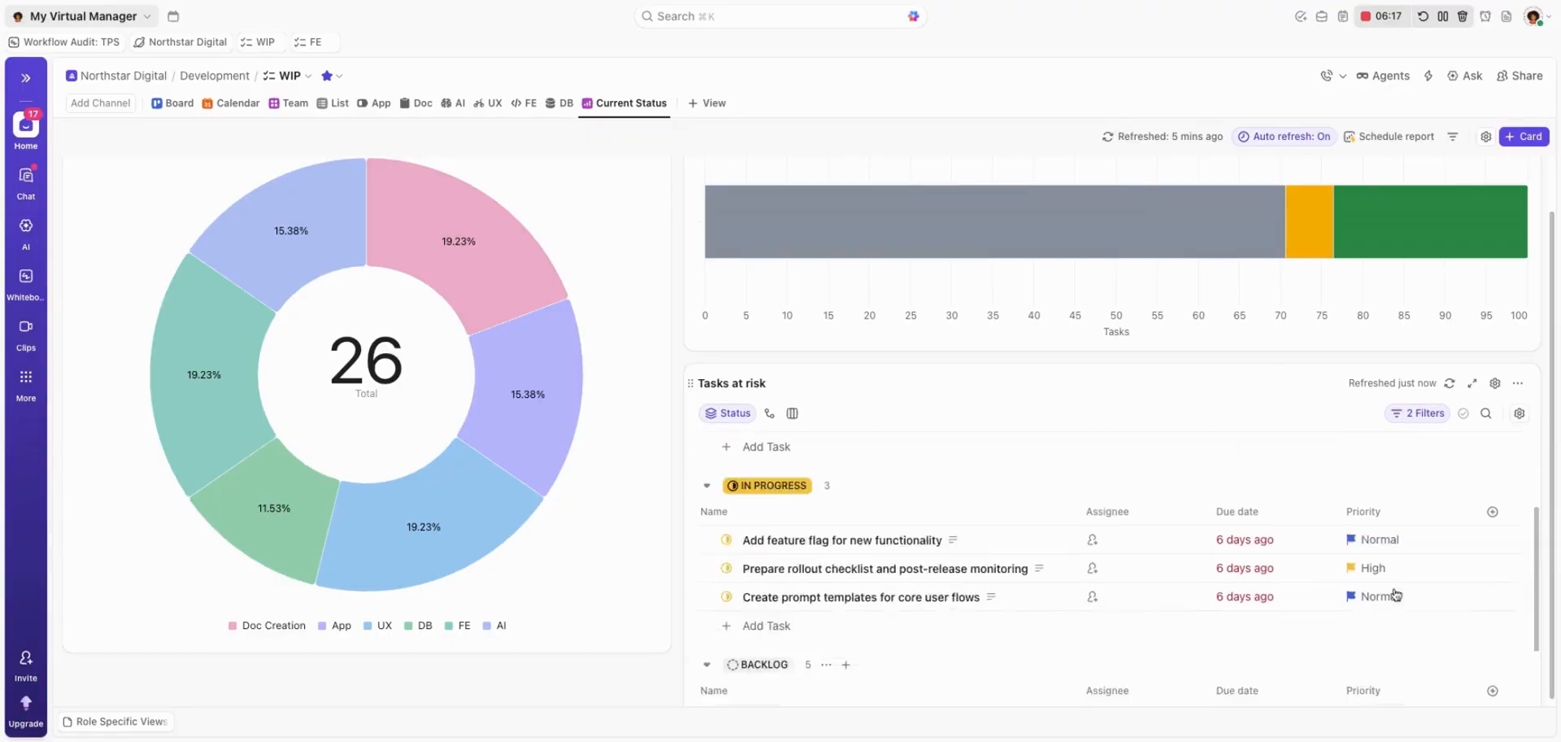
pyautogui.scroll(-5, 1399, 600)
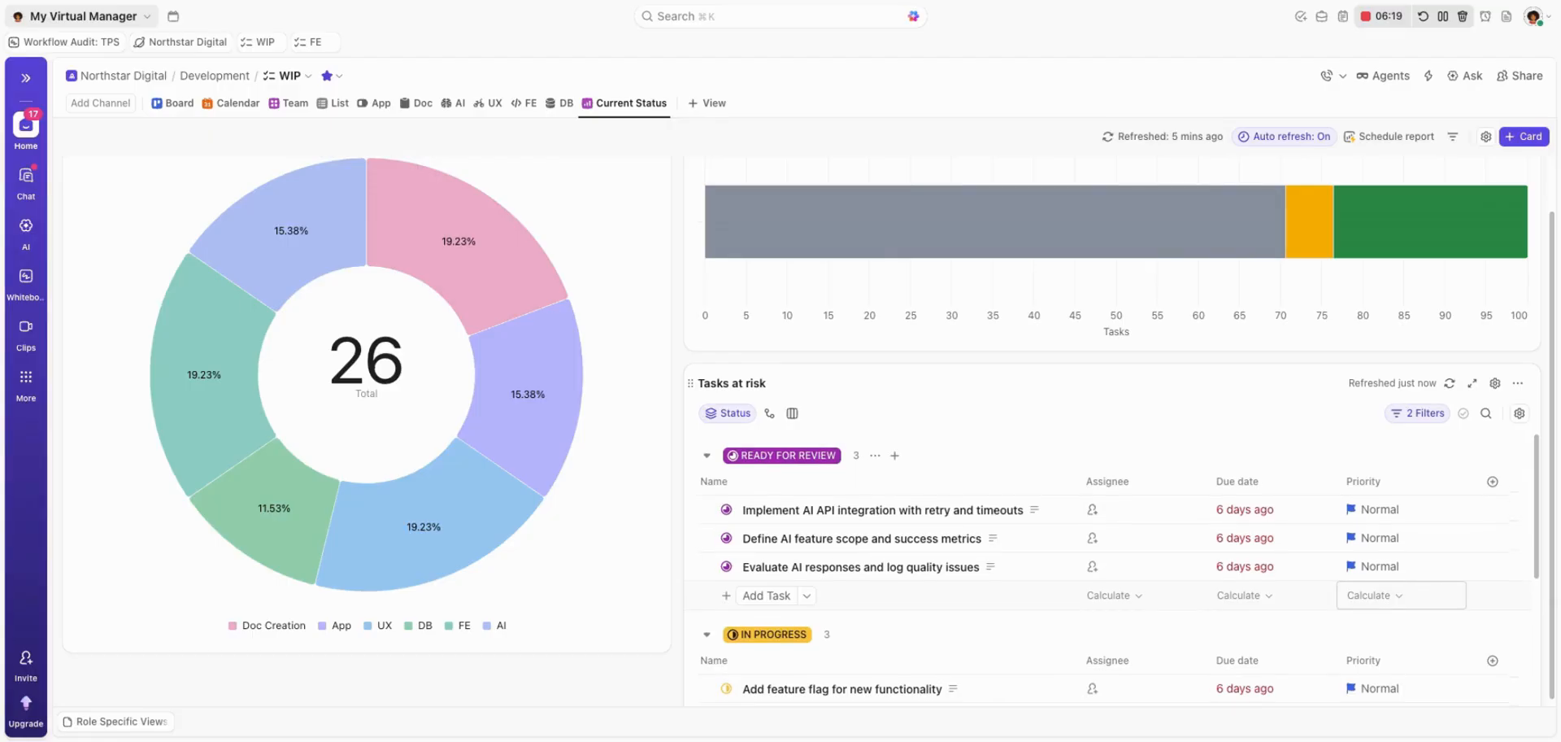
pyautogui.scroll(5, 1399, 600)
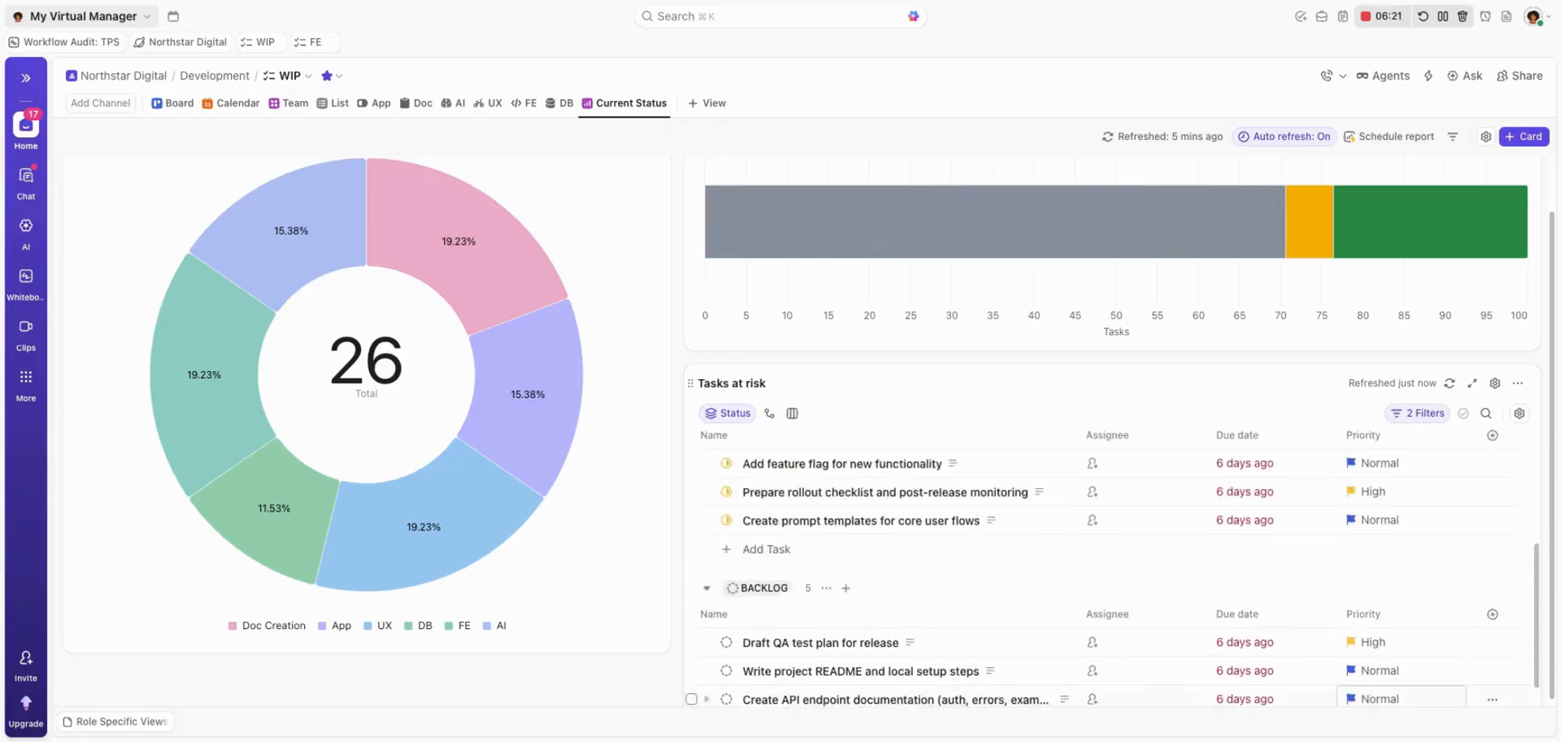
pyautogui.click(1404, 416)
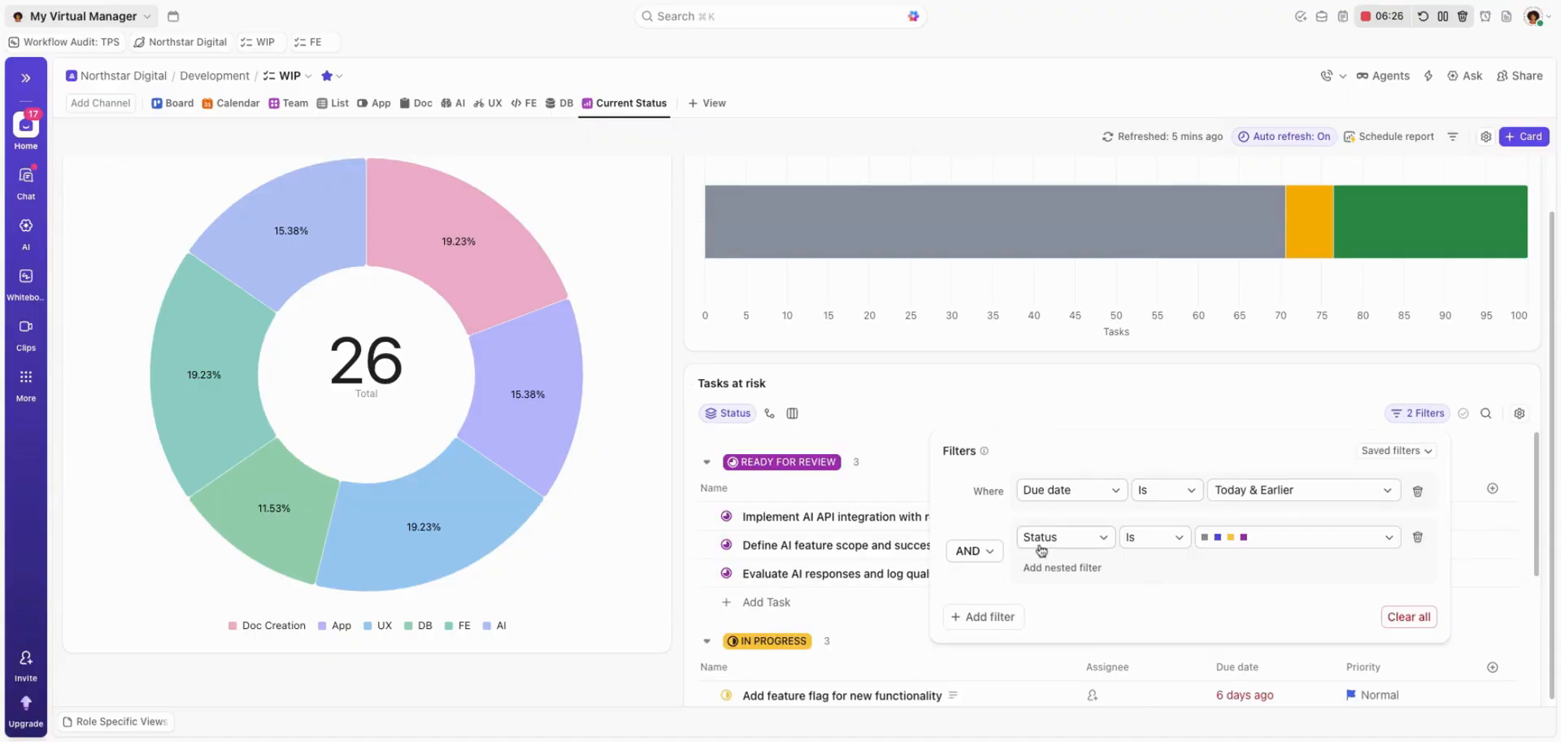
pyautogui.click(1283, 540)
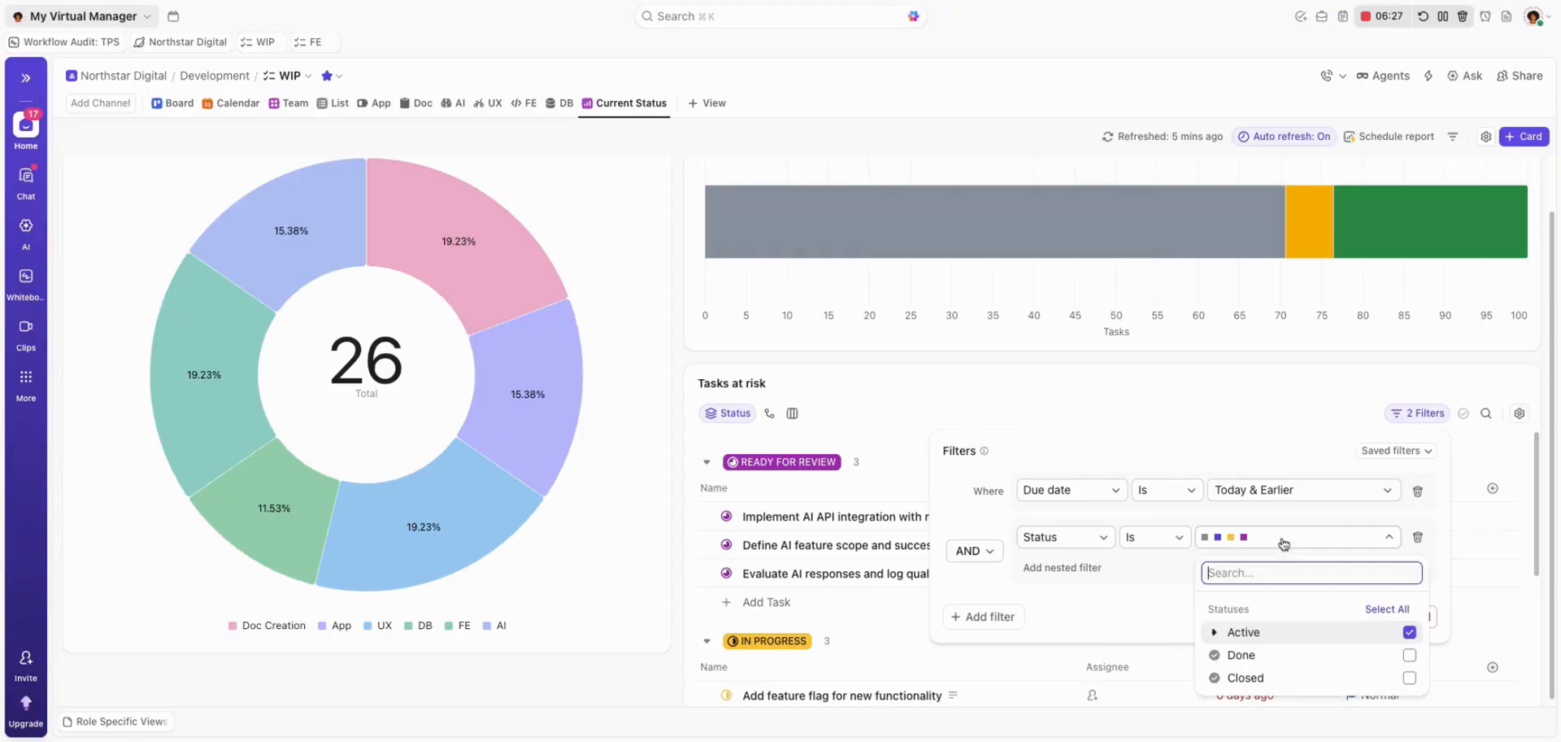
pyautogui.click(1215, 631)
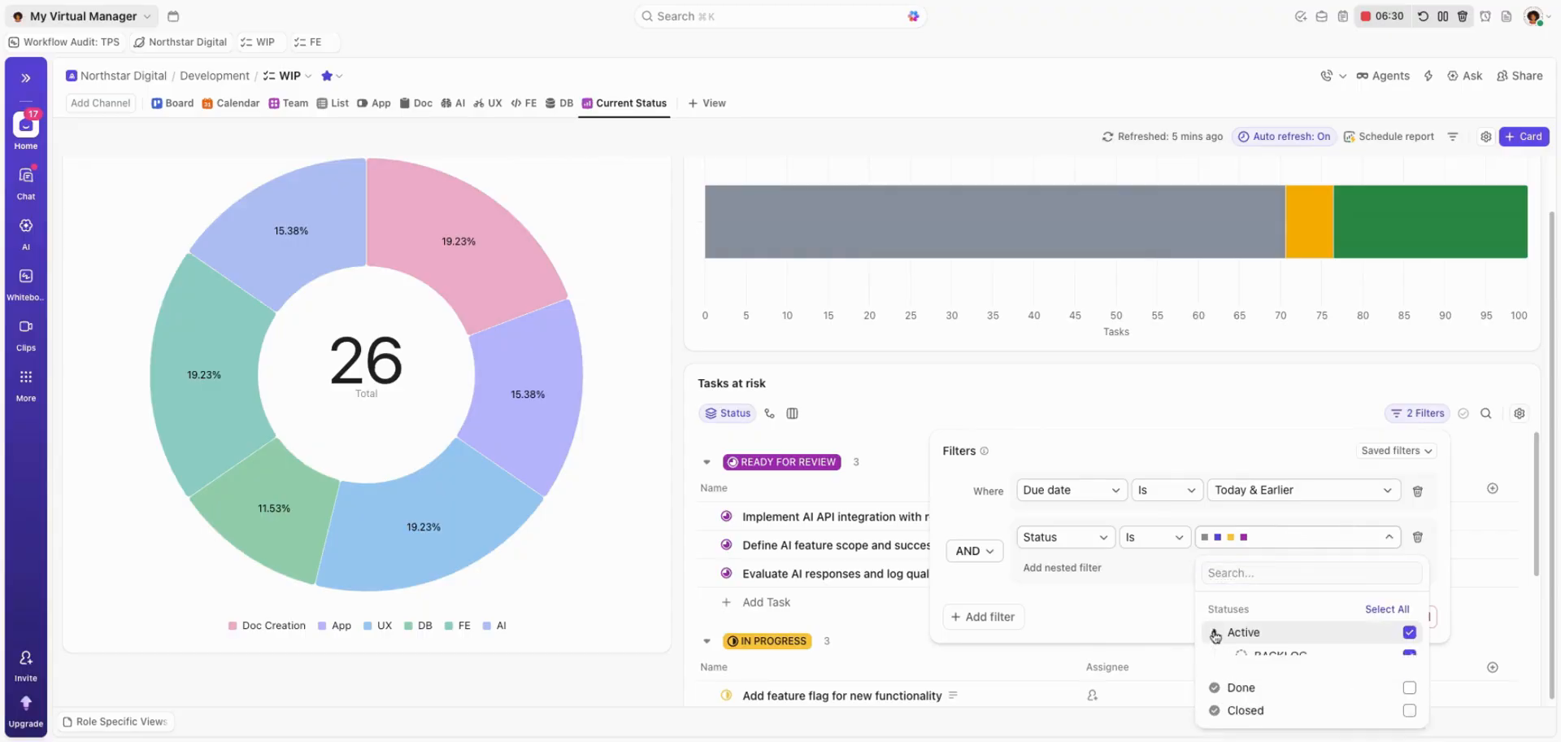
pyautogui.click(1411, 633)
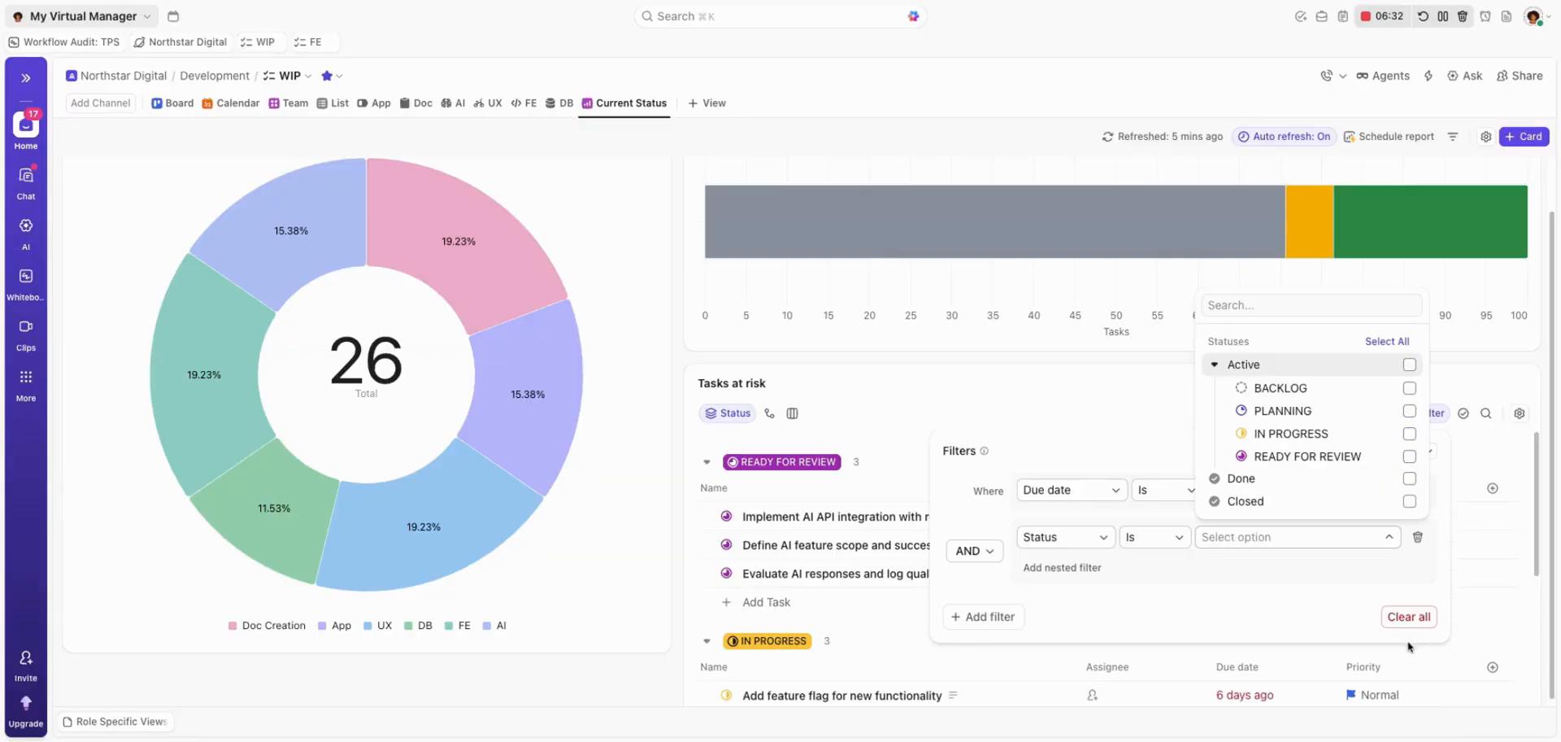
pyautogui.click(1410, 388)
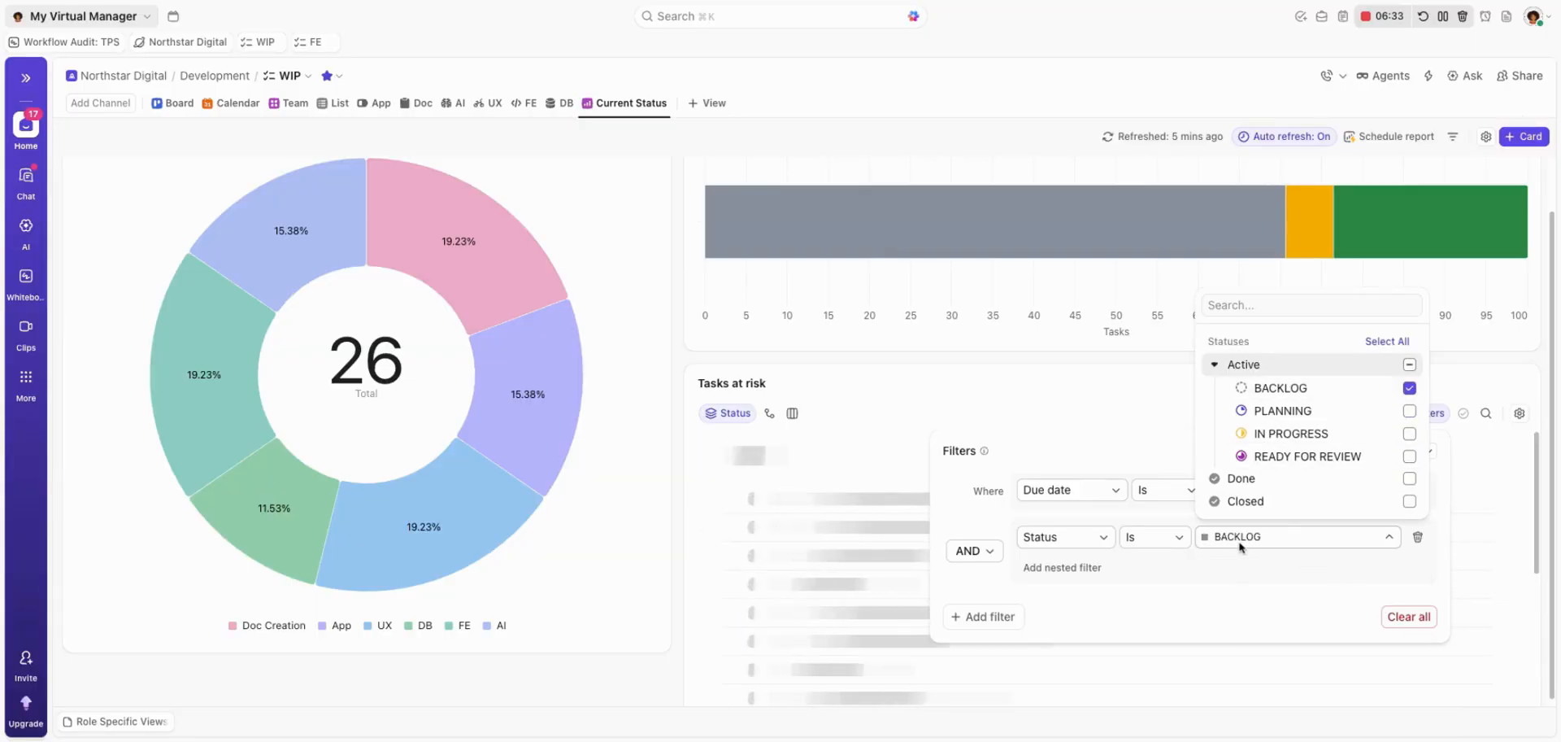
pyautogui.click(1042, 399)
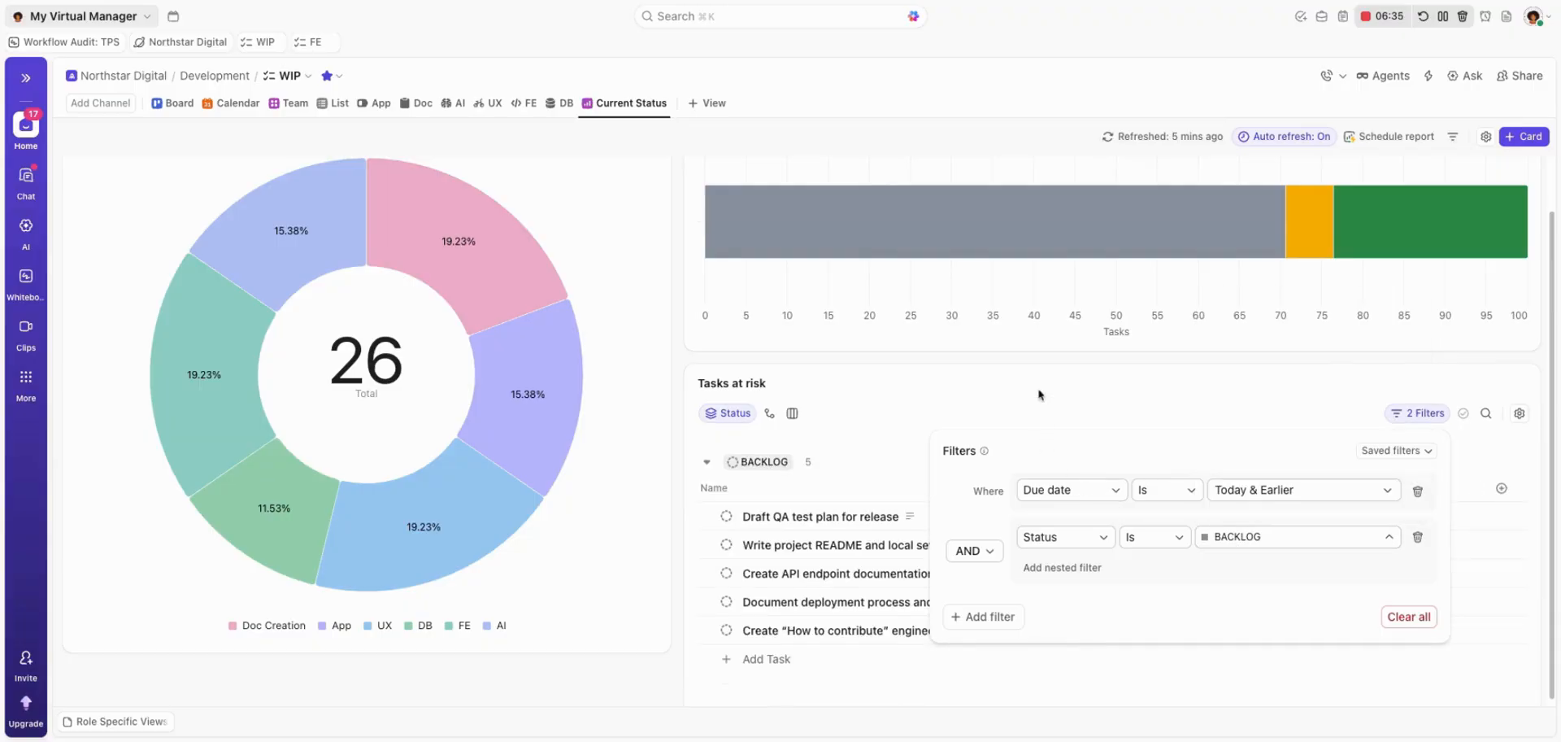
pyautogui.click(1035, 411)
pyautogui.scroll(-1, 1041, 612)
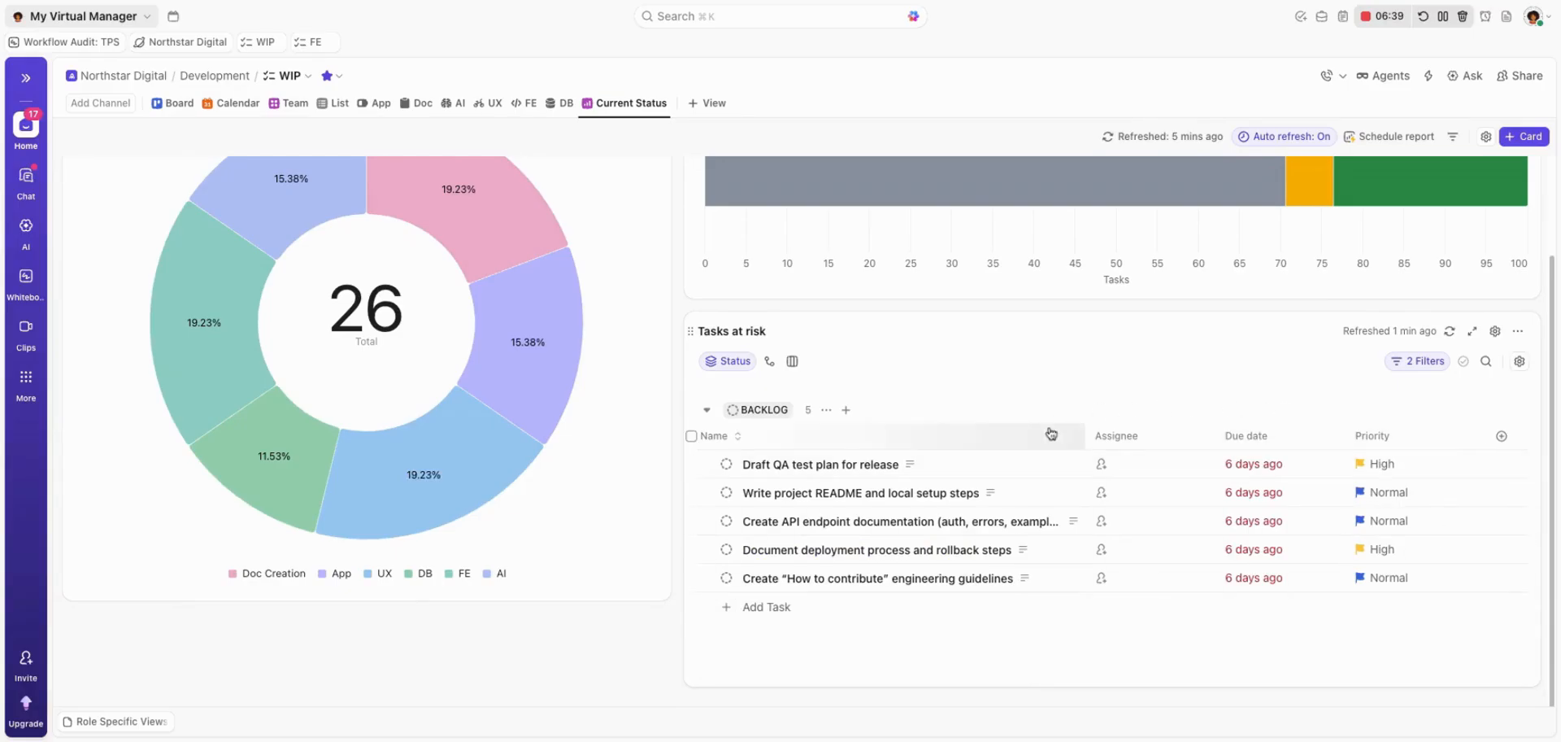
pyautogui.click(1403, 362)
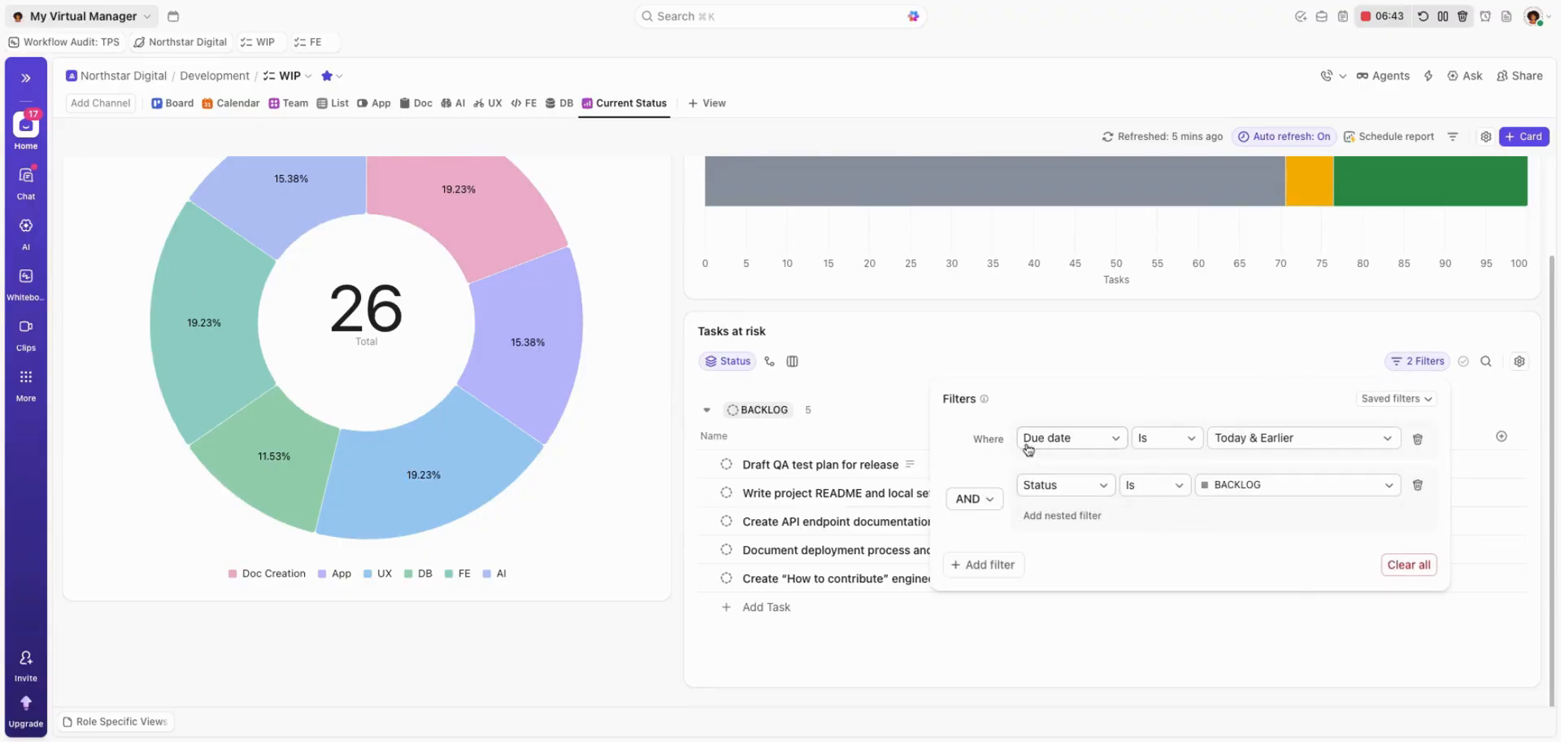
pyautogui.click(1061, 519)
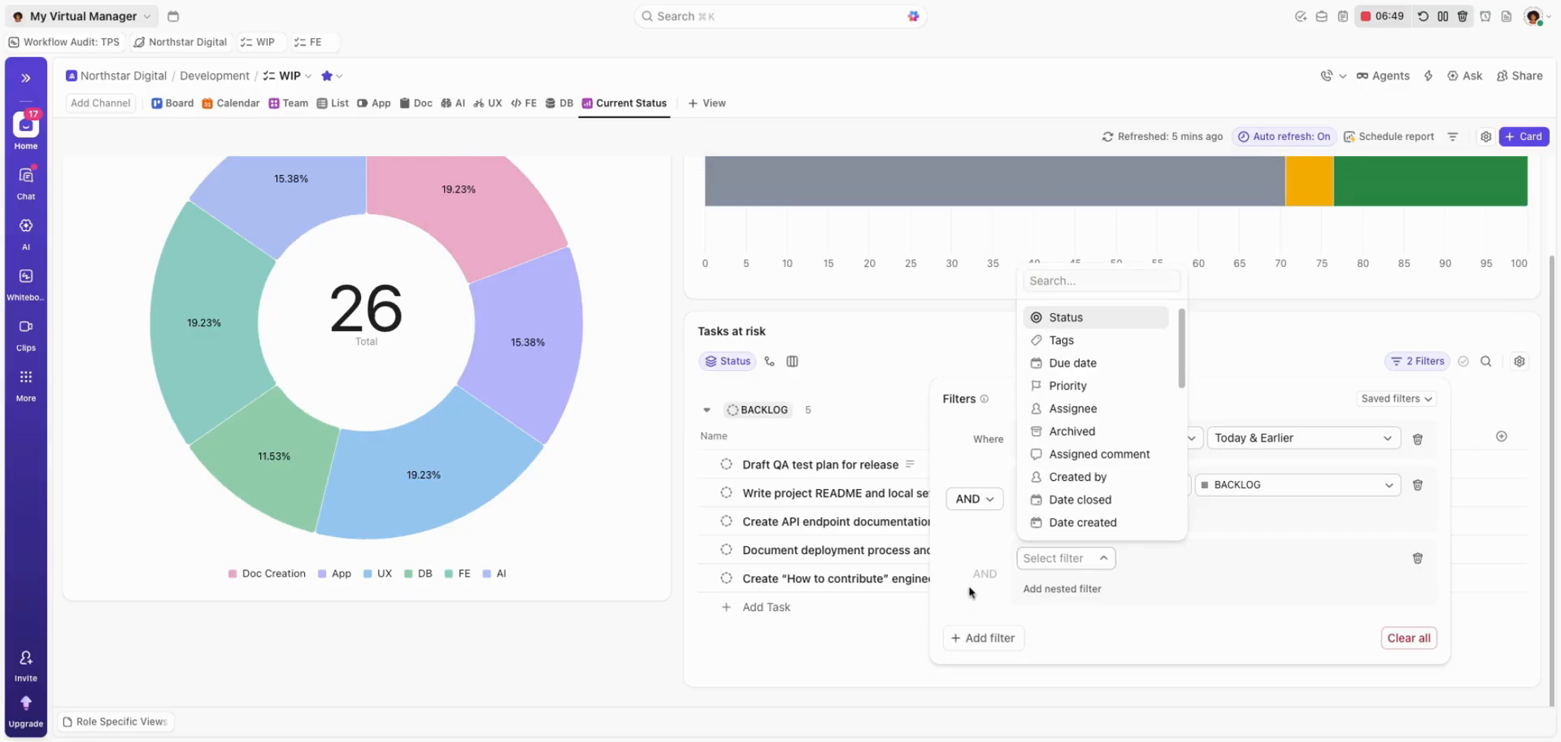
pyautogui.click(980, 504)
pyautogui.click(980, 504)
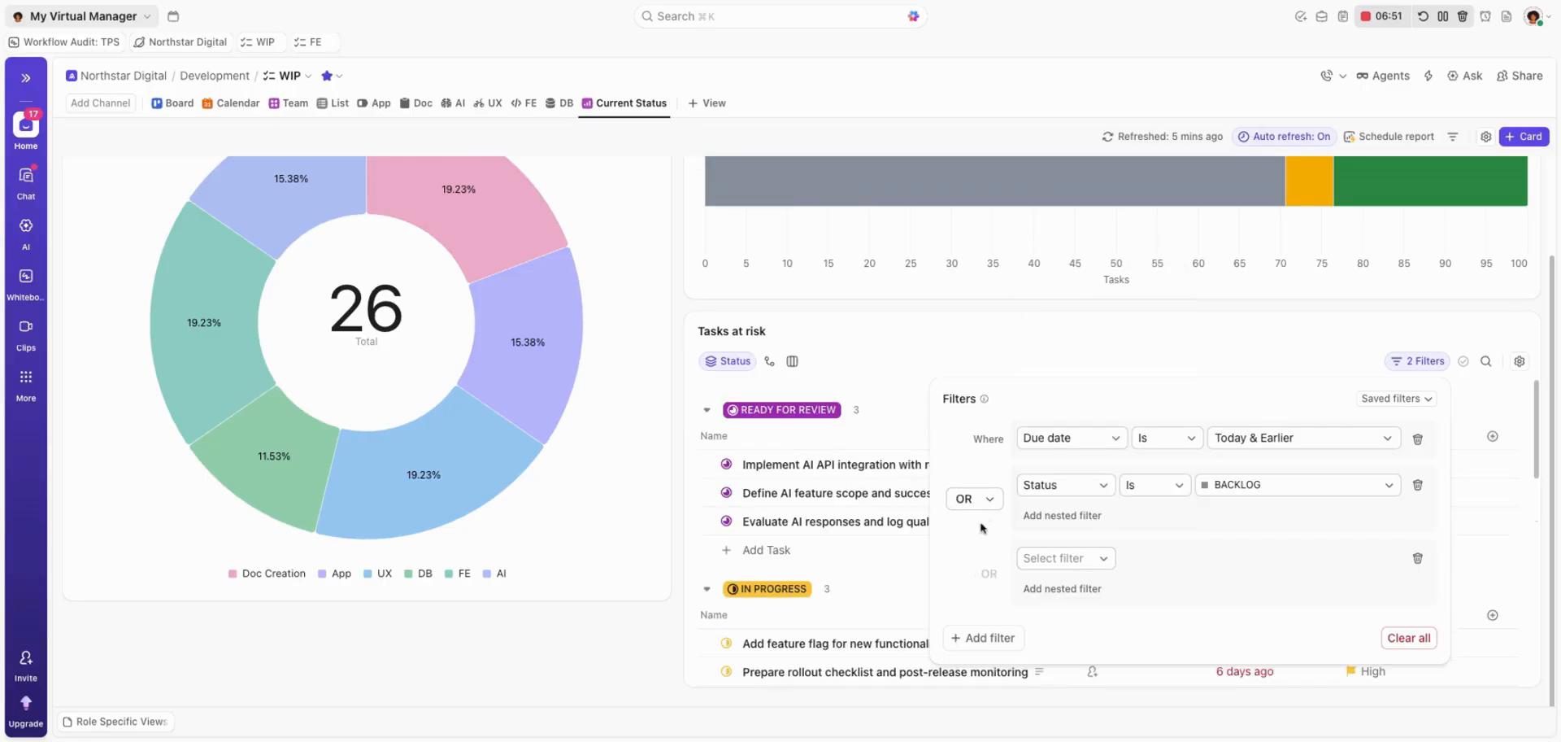
pyautogui.click(973, 500)
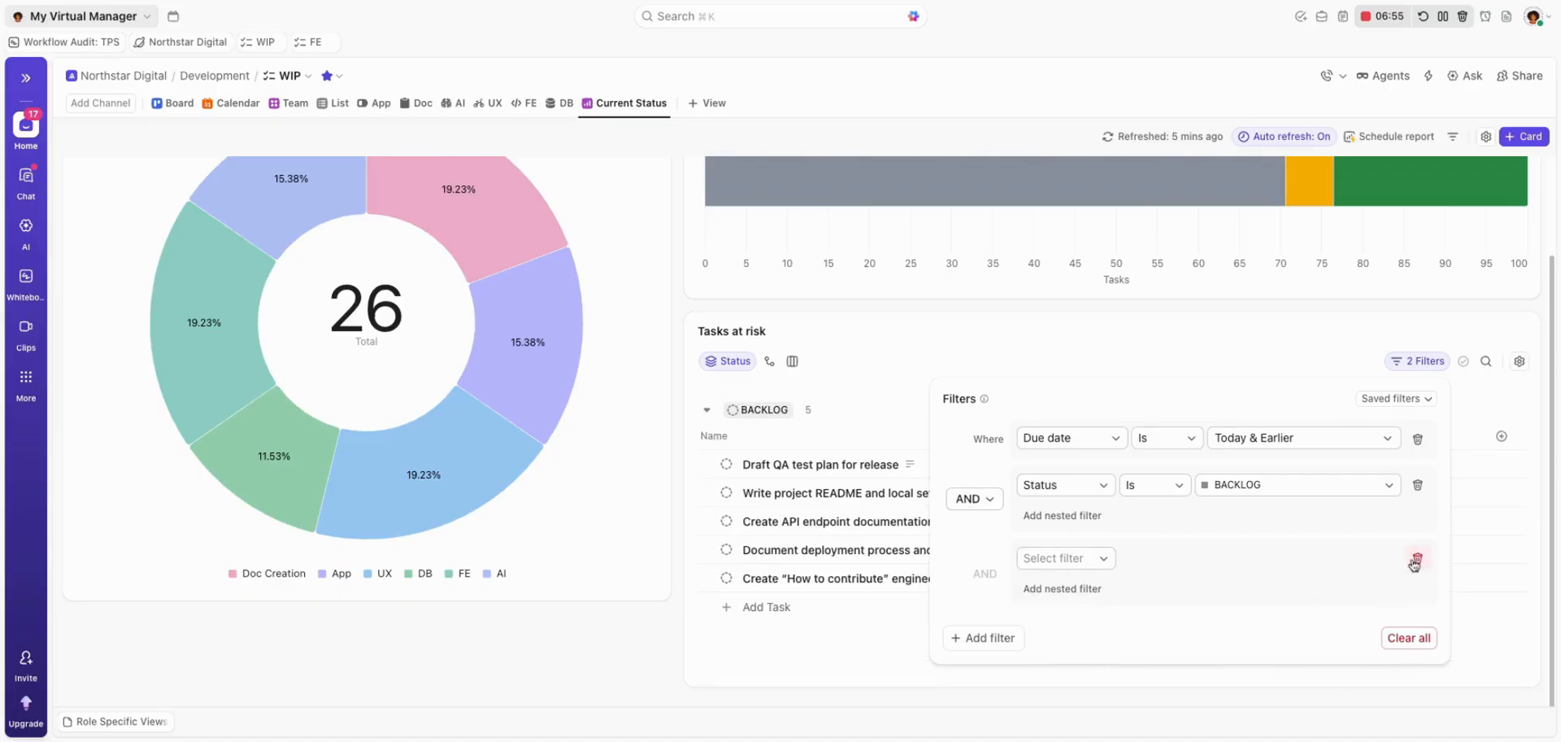
pyautogui.click(1417, 557)
# Nest a Due date condition of Next 3 days under the BACKLOG status filter, joined with OR.
pyautogui.click(1062, 516)
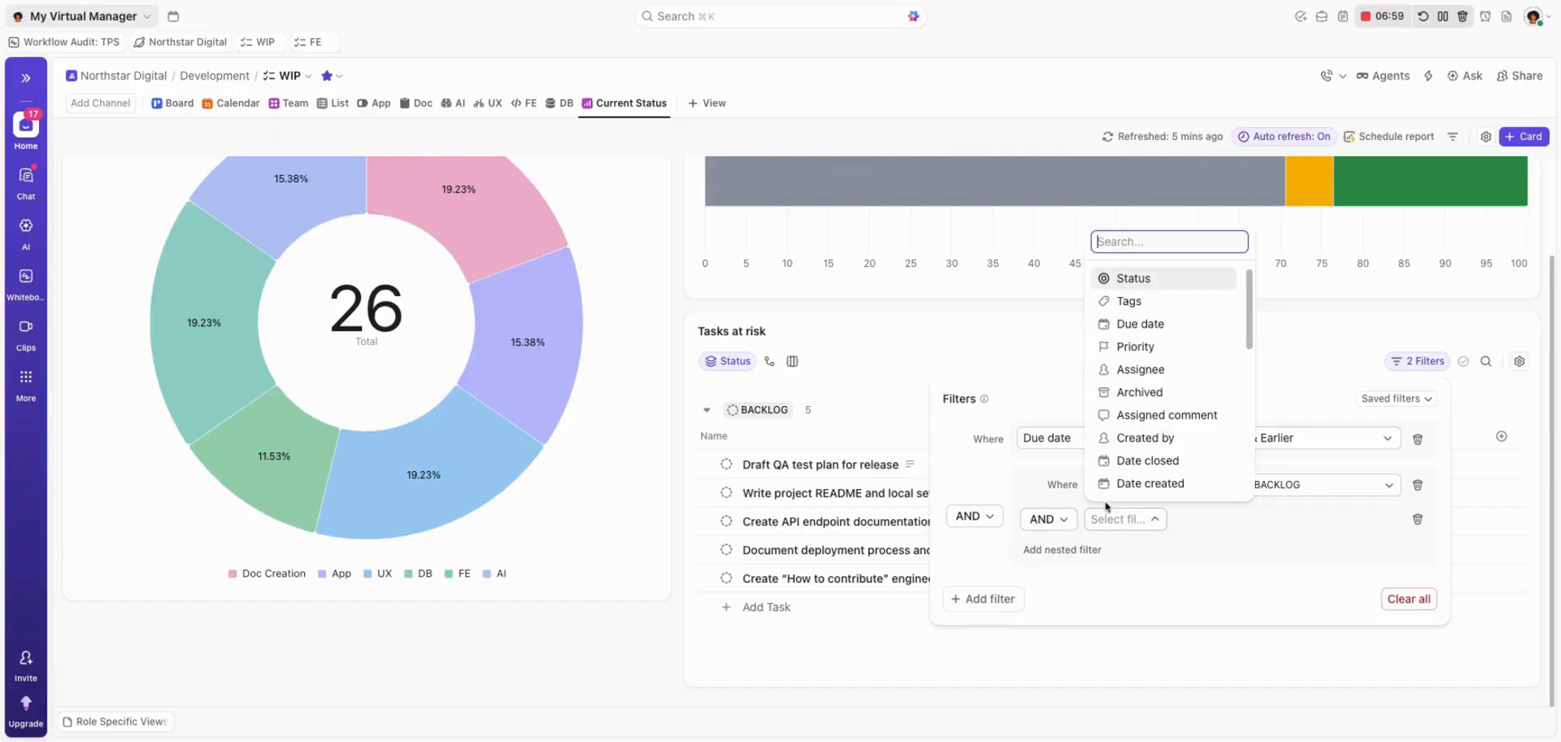
pyautogui.click(1143, 325)
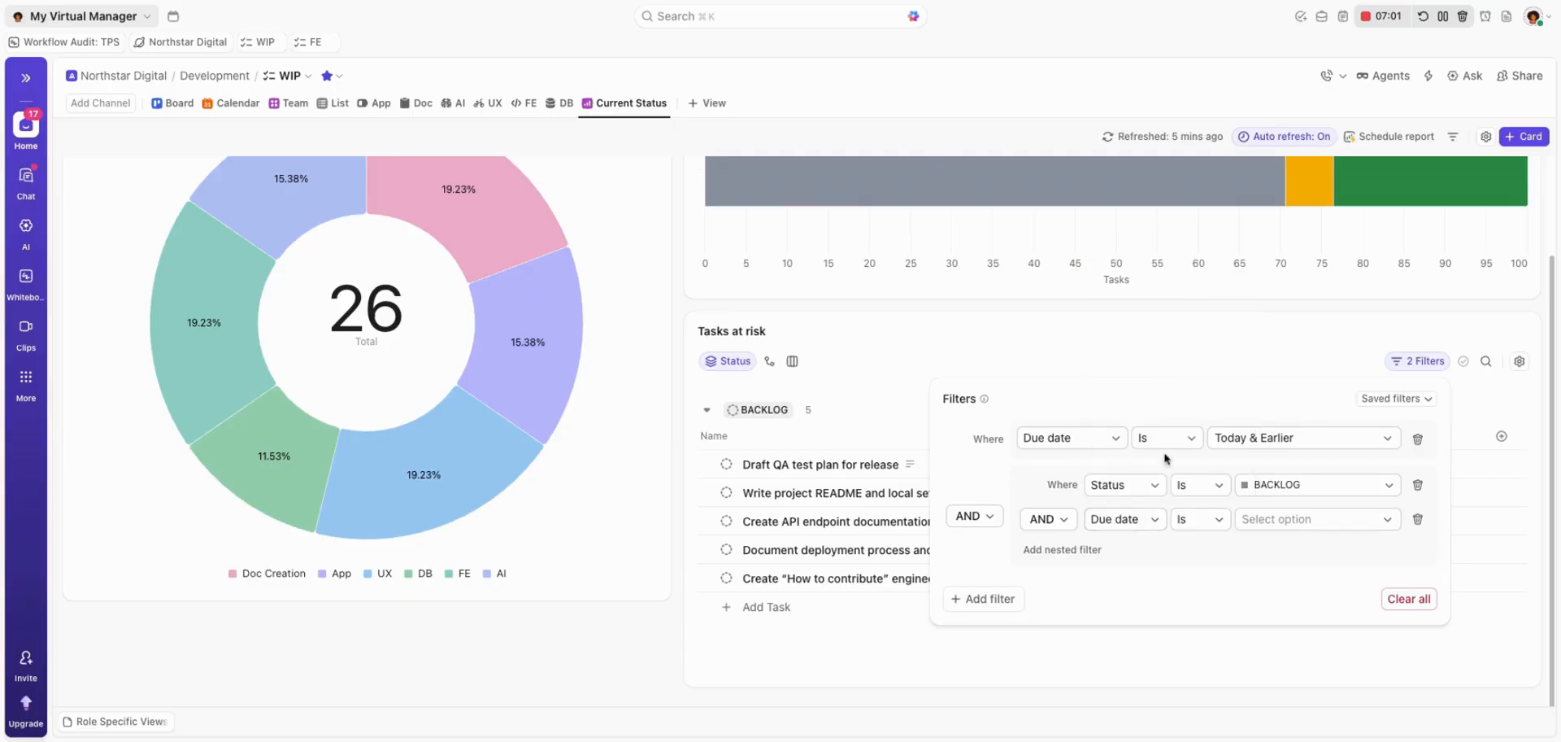
pyautogui.click(1277, 520)
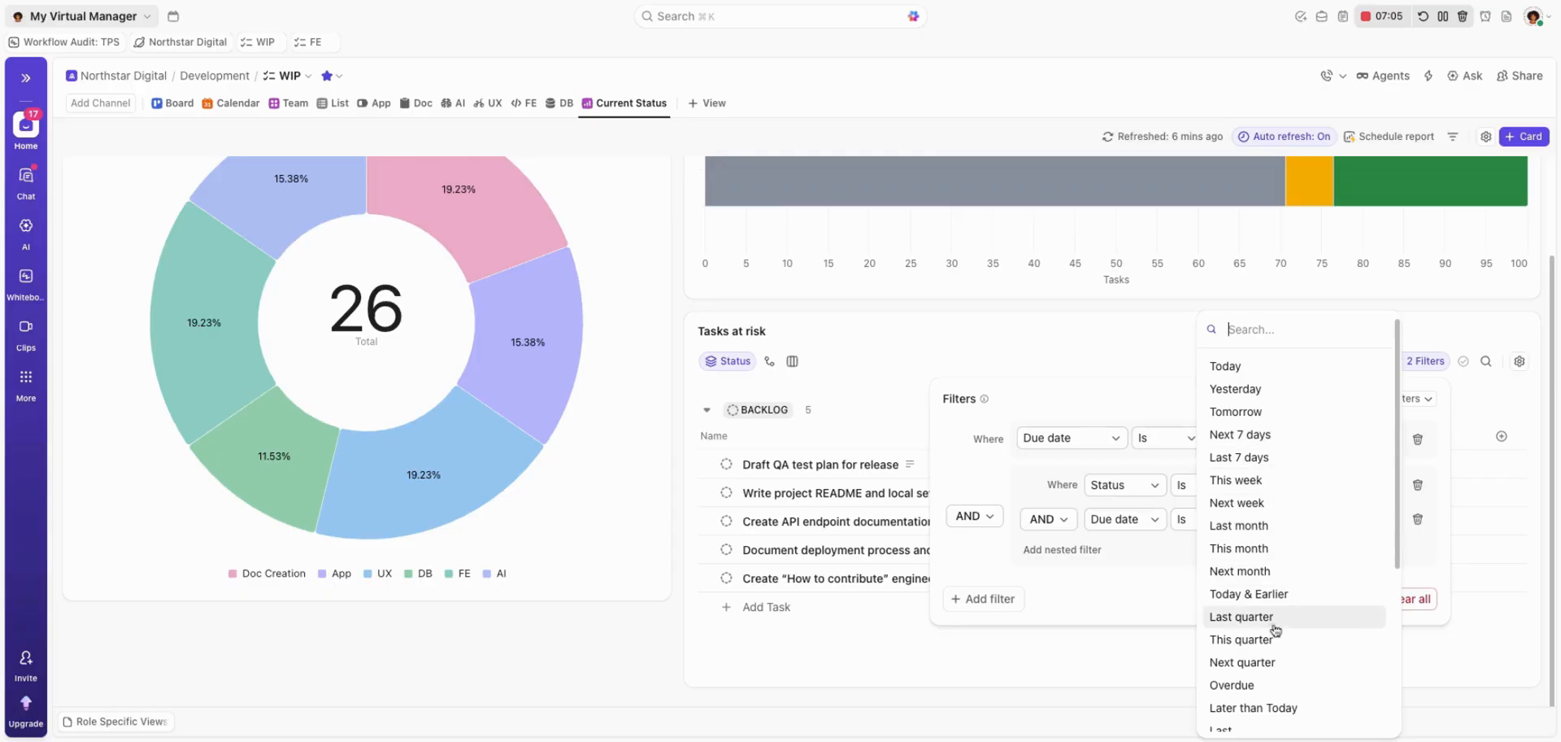
pyautogui.scroll(-3, 1275, 633)
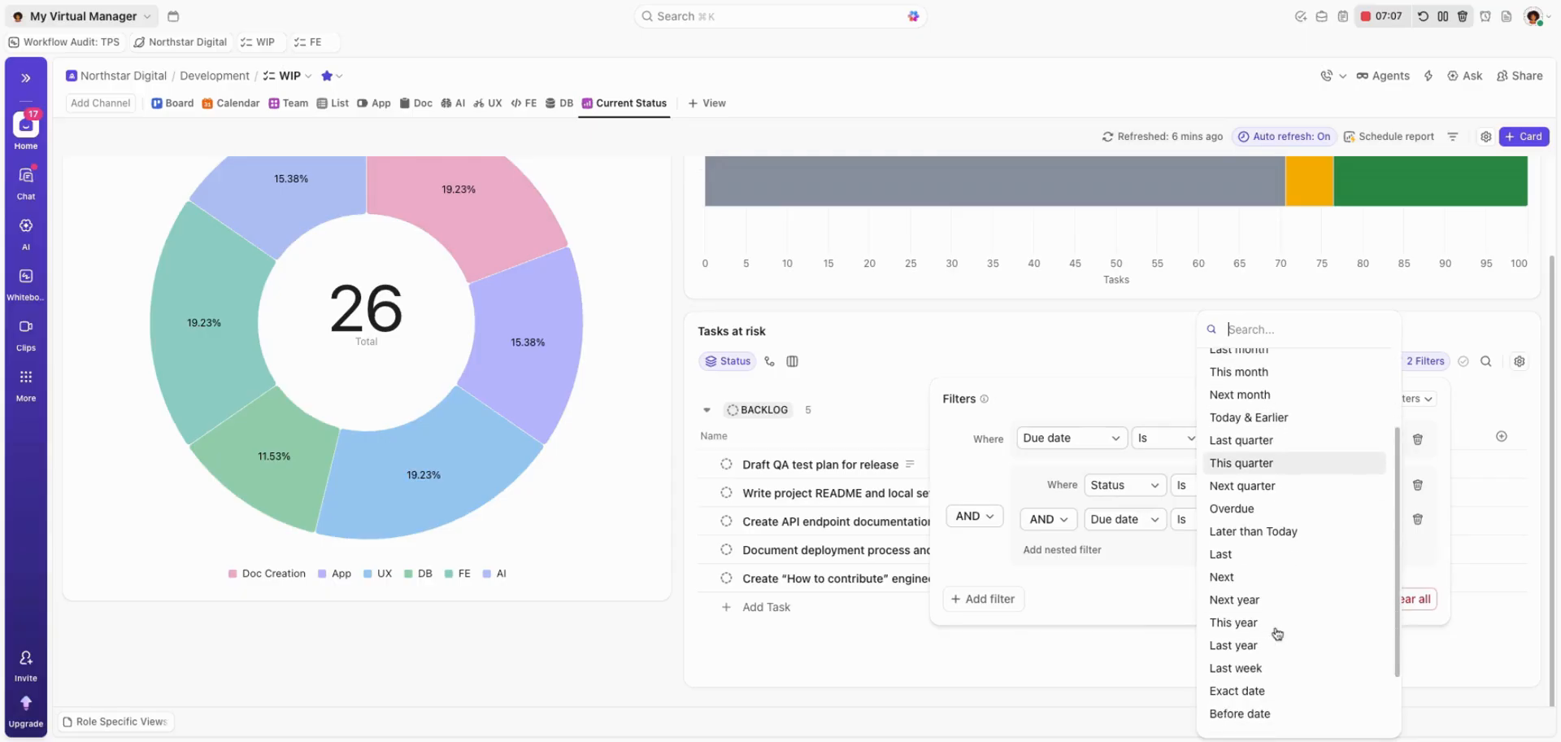
pyautogui.click(1237, 579)
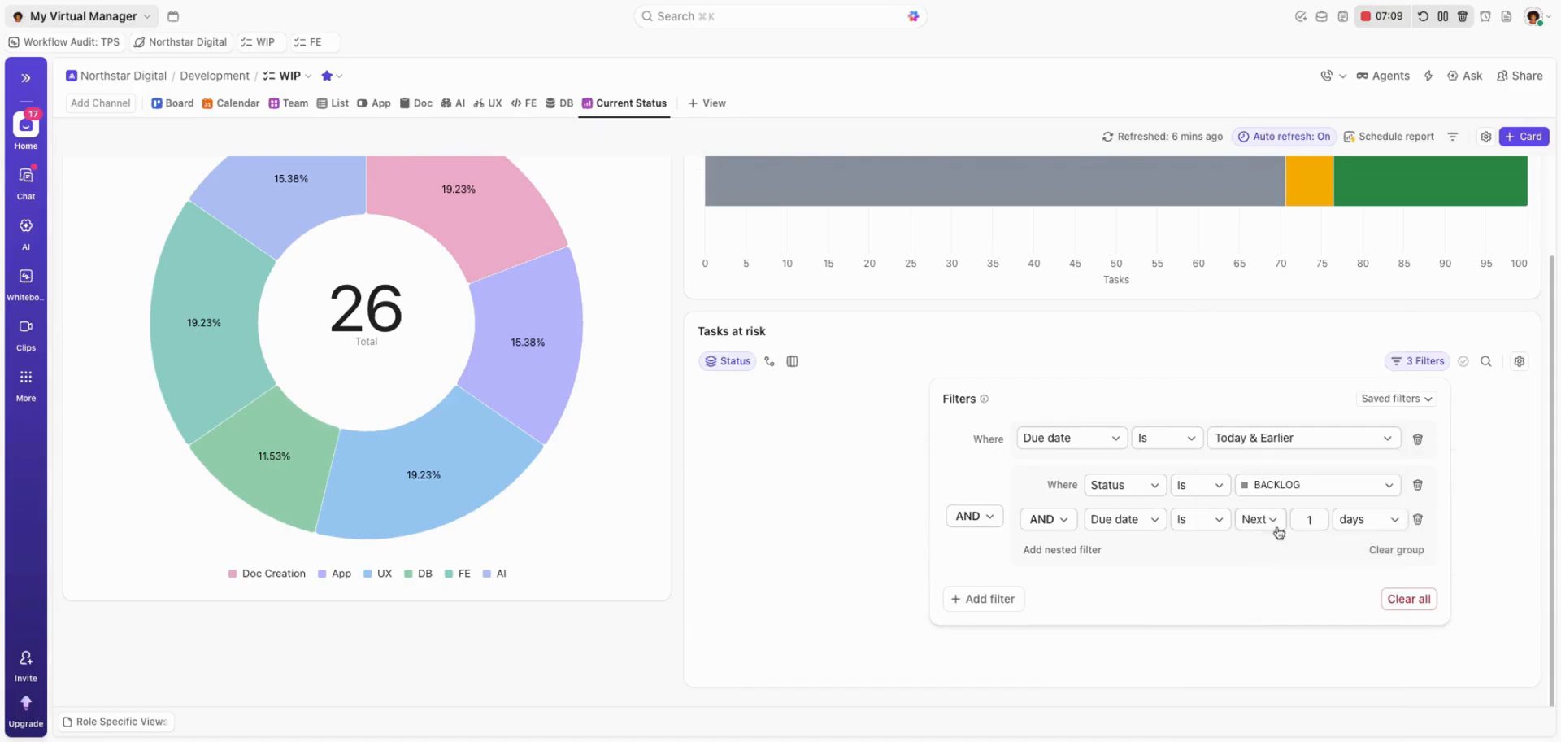
pyautogui.doubleClick(1319, 518)
pyautogui.write('3')
pyautogui.click(1066, 522)
pyautogui.click(1063, 583)
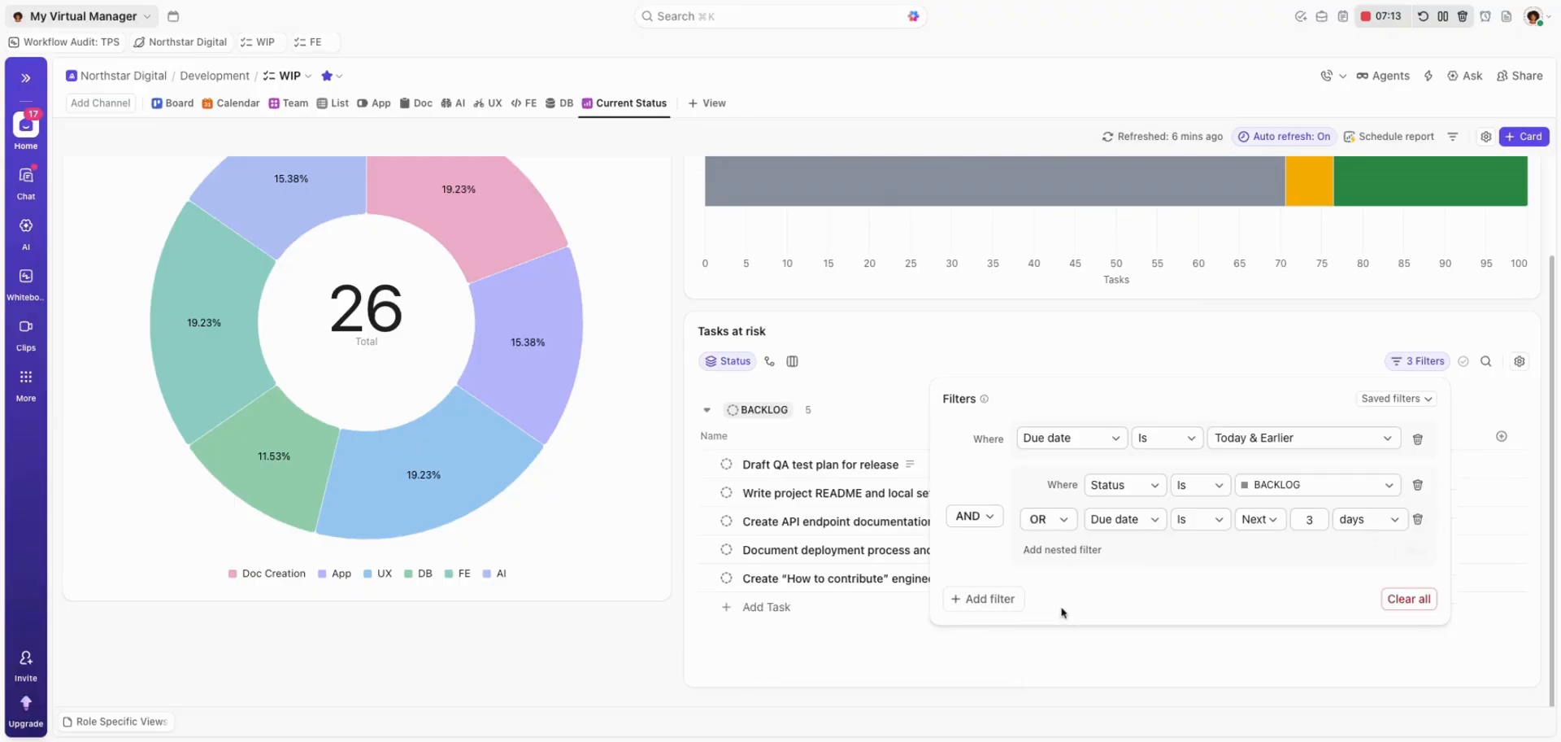
pyautogui.click(1122, 370)
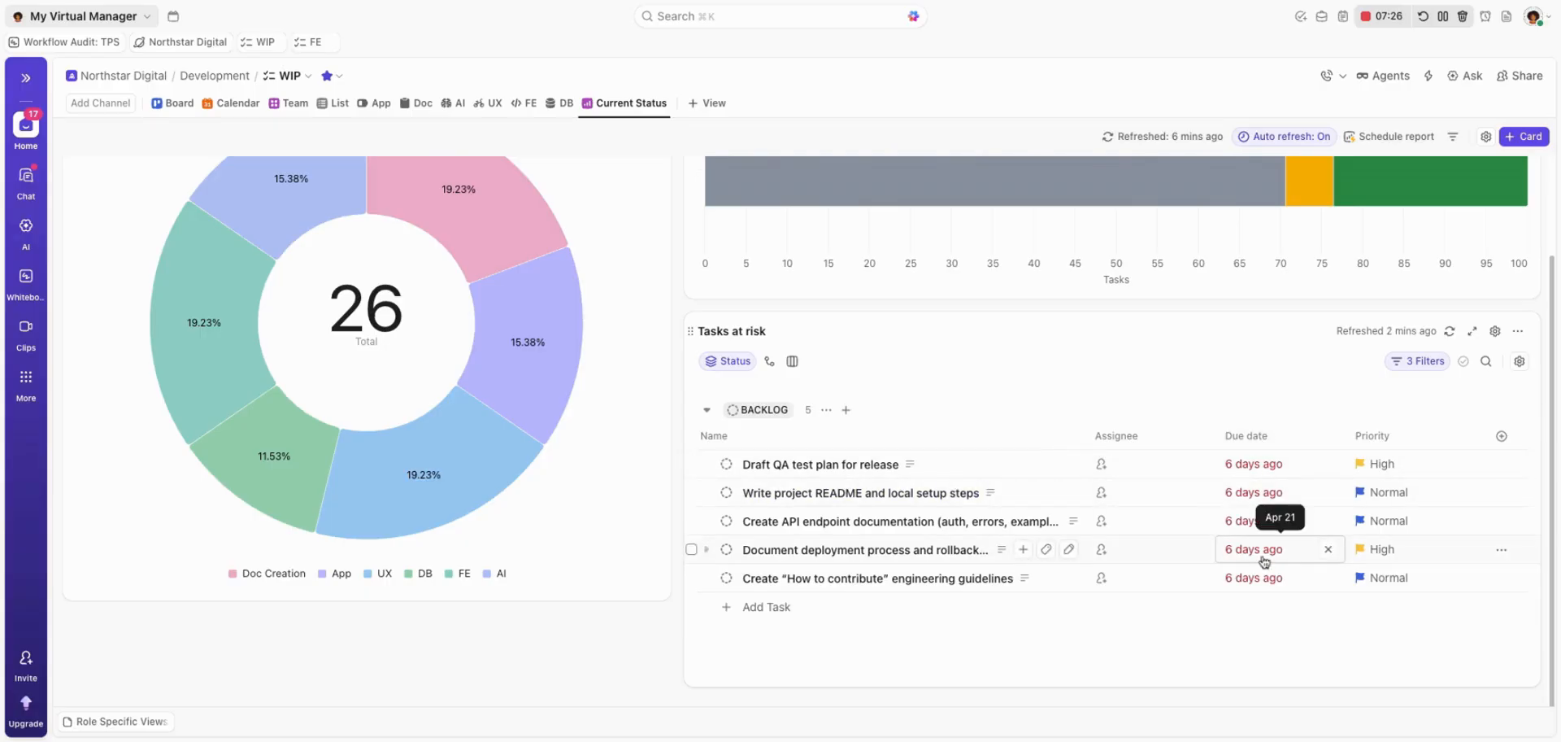
# Remove the Today & Earlier due-date condition from the Tasks at risk filters and combine the remaining Status and Due date conditions with AND.
pyautogui.click(1416, 368)
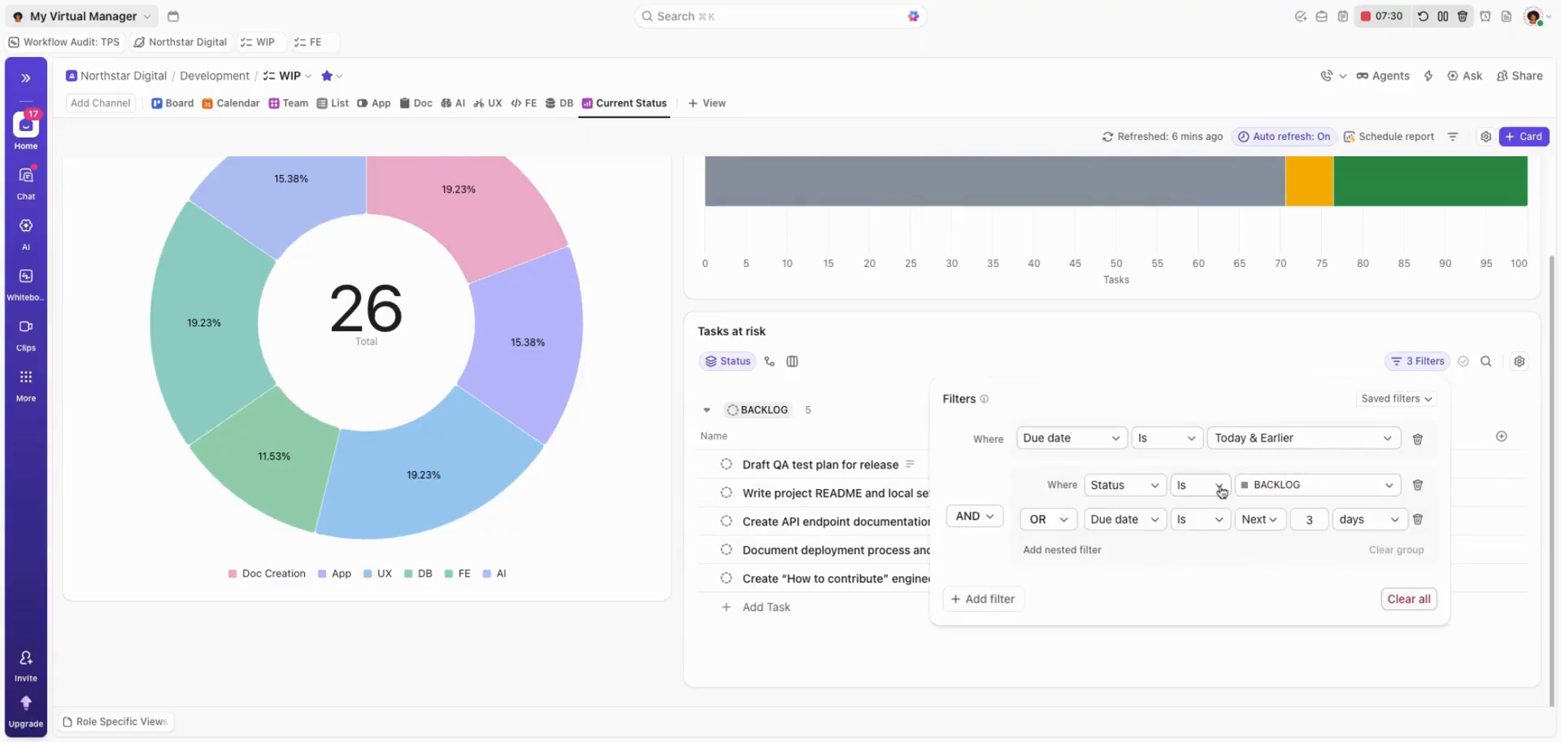
pyautogui.click(1417, 440)
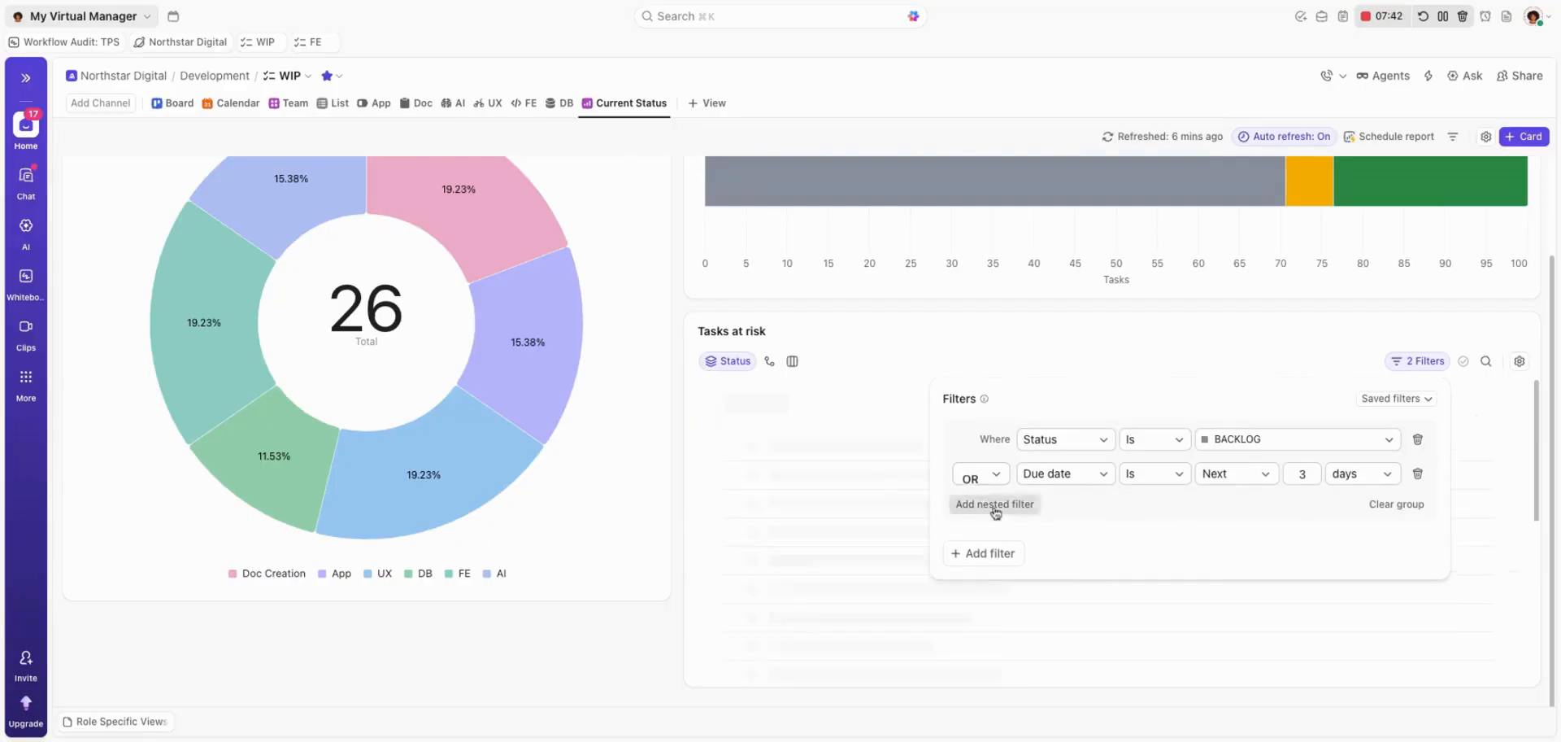
pyautogui.click(1168, 347)
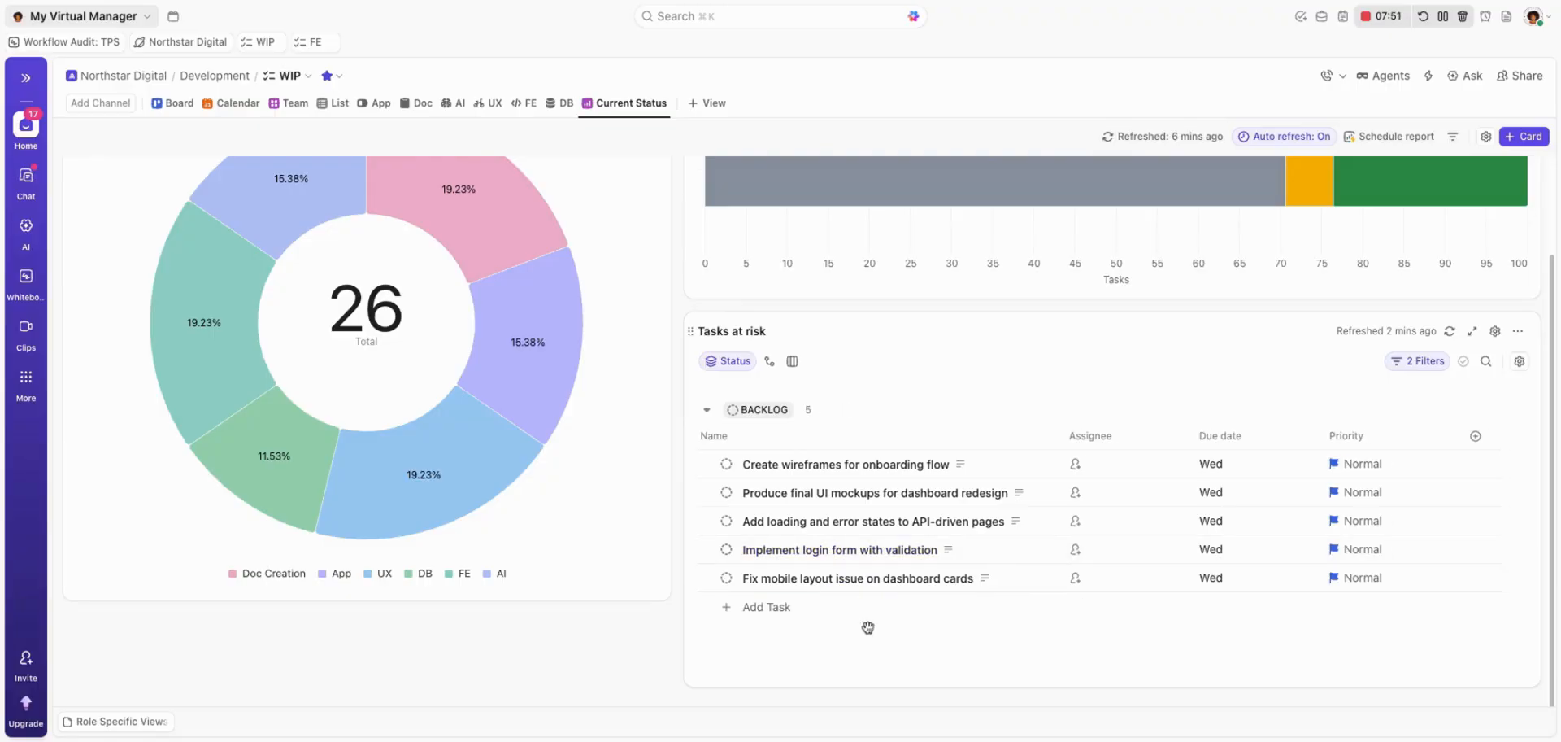
pyautogui.scroll(3, 835, 553)
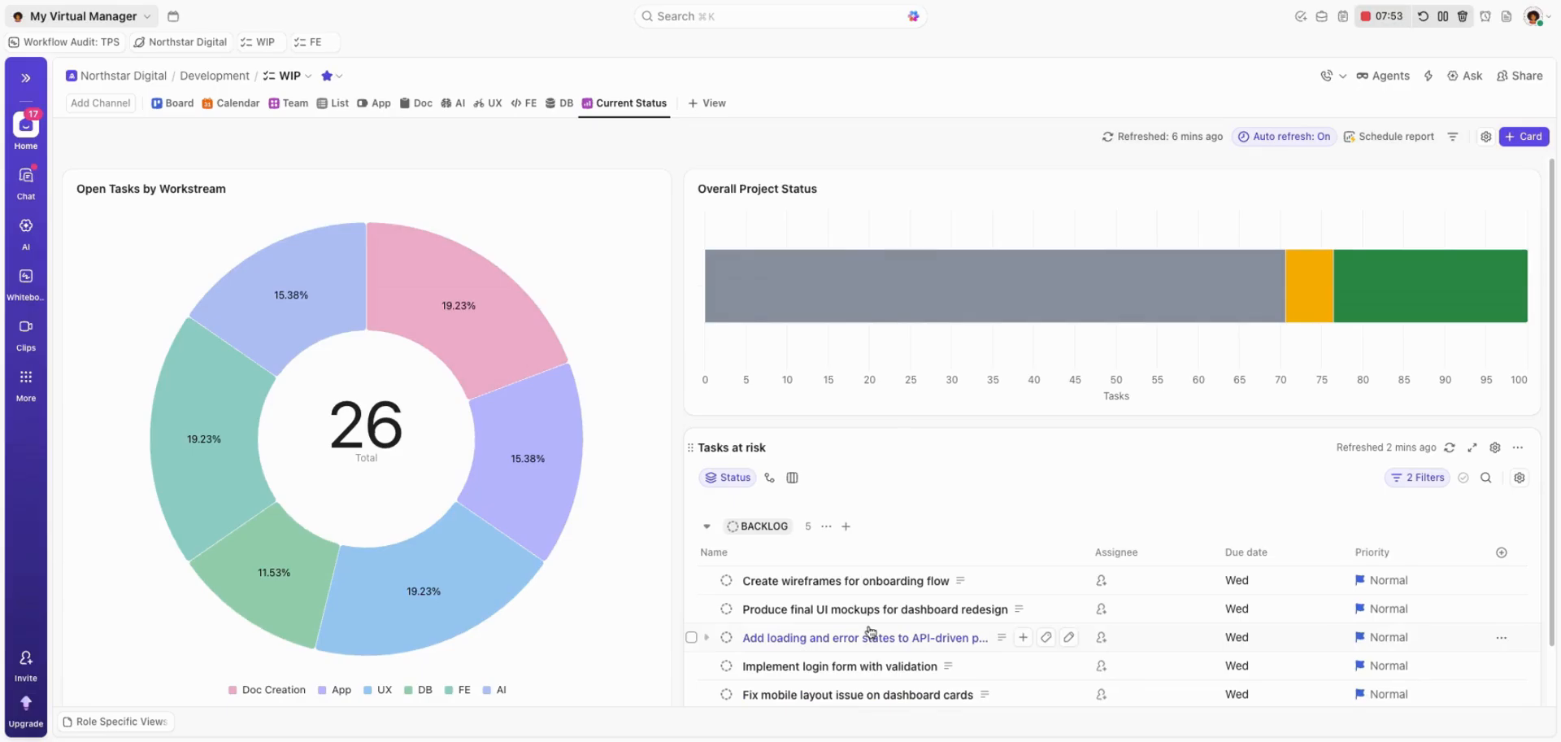
pyautogui.scroll(-3, 805, 439)
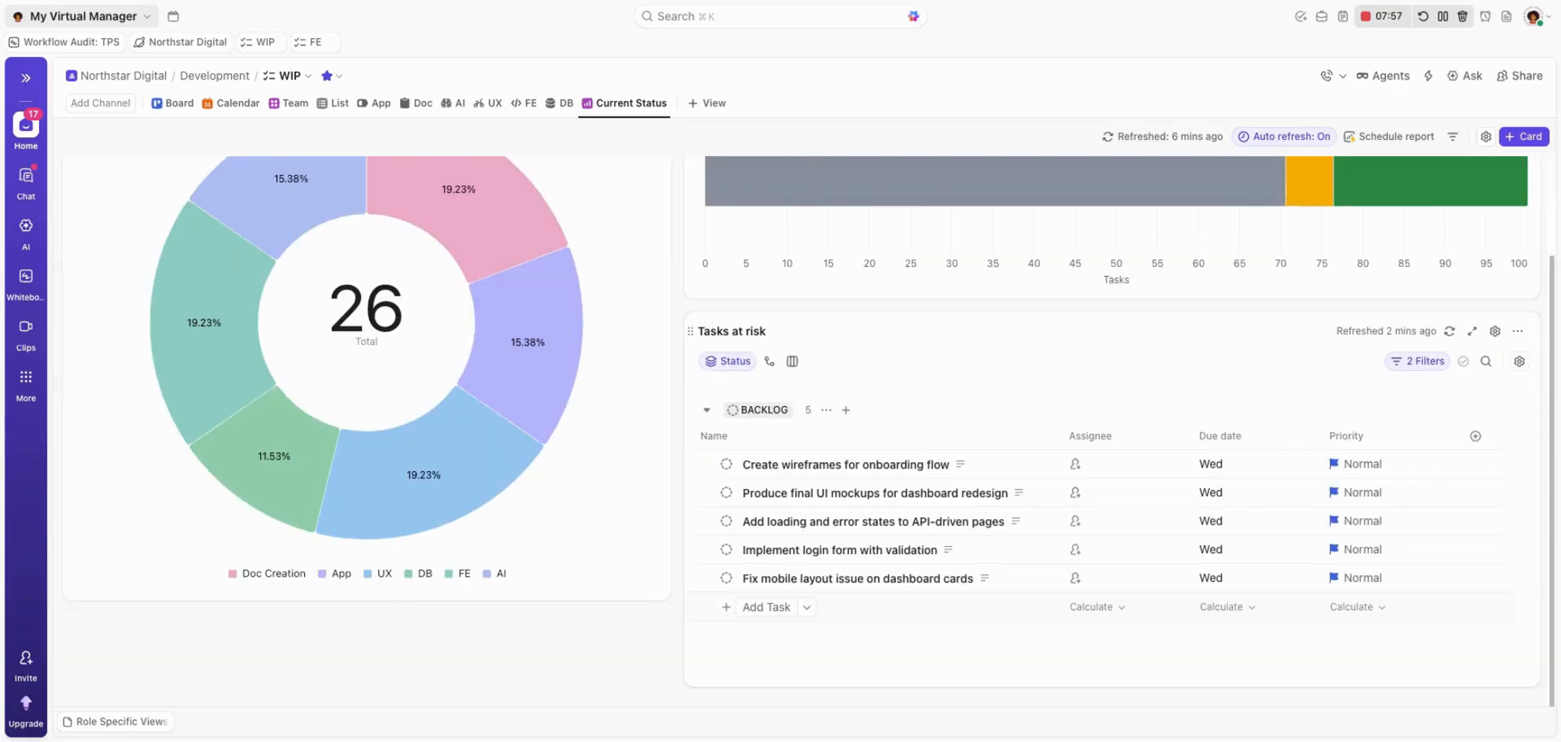